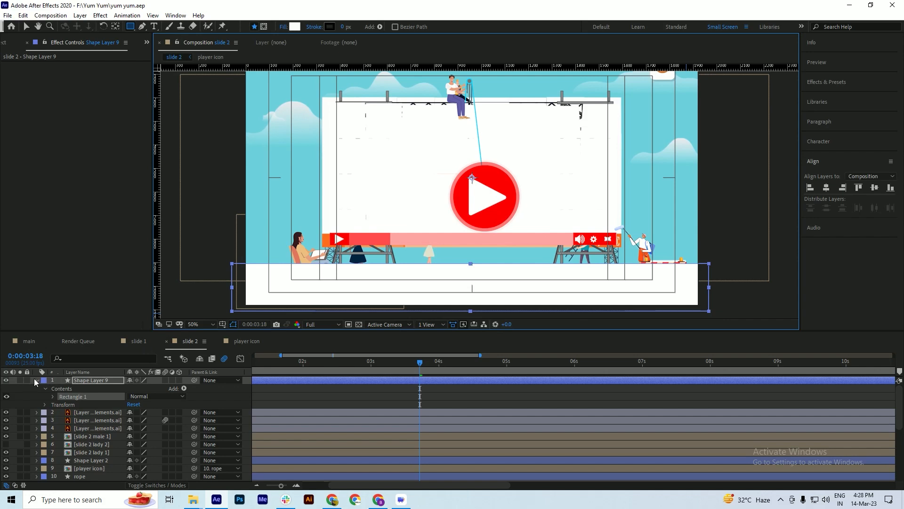
Step: Move Shape Layer 9 down the layer stack to directly above the main layer and save the project
drag(106, 380, 96, 477)
key(ctrl+s)
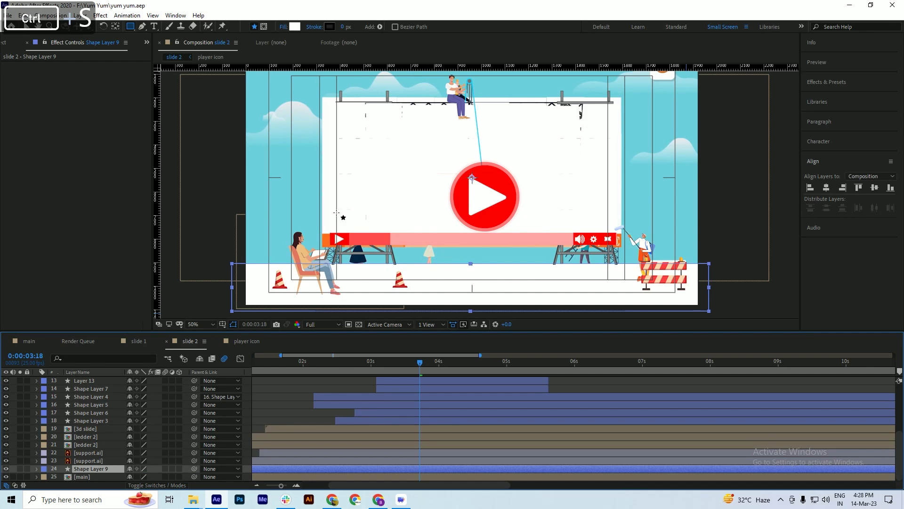
scroll(353, 215, down, 2)
scroll(339, 195, up, 2)
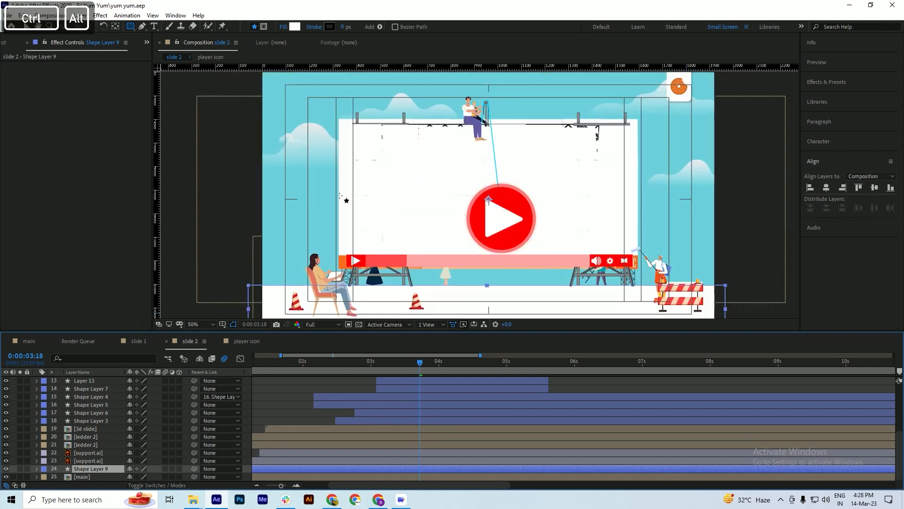
scroll(339, 195, down, 2)
key(ctrl+s)
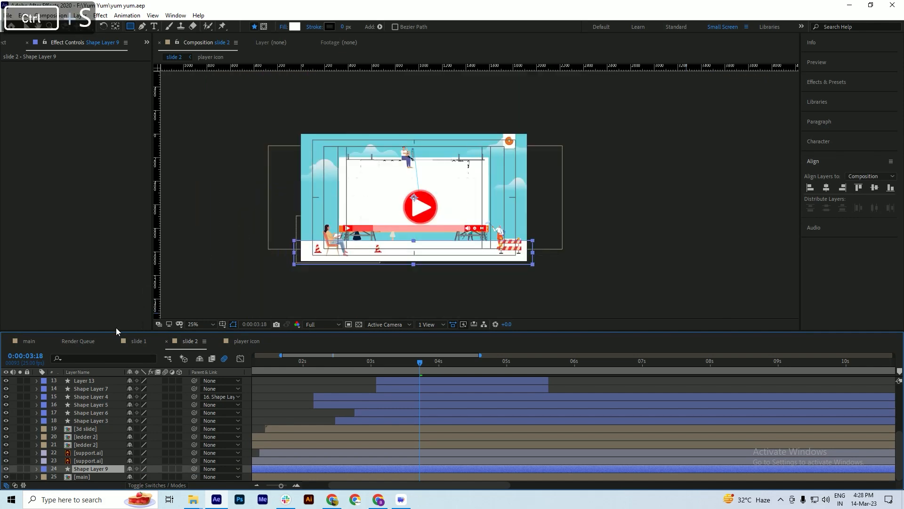
Step: Open the slide 1 composition, go to 0:00:01:29 and save the project
click(137, 340)
click(487, 362)
click(640, 362)
scroll(579, 270, down, 4)
scroll(570, 266, up, 2)
key(ctrl+s)
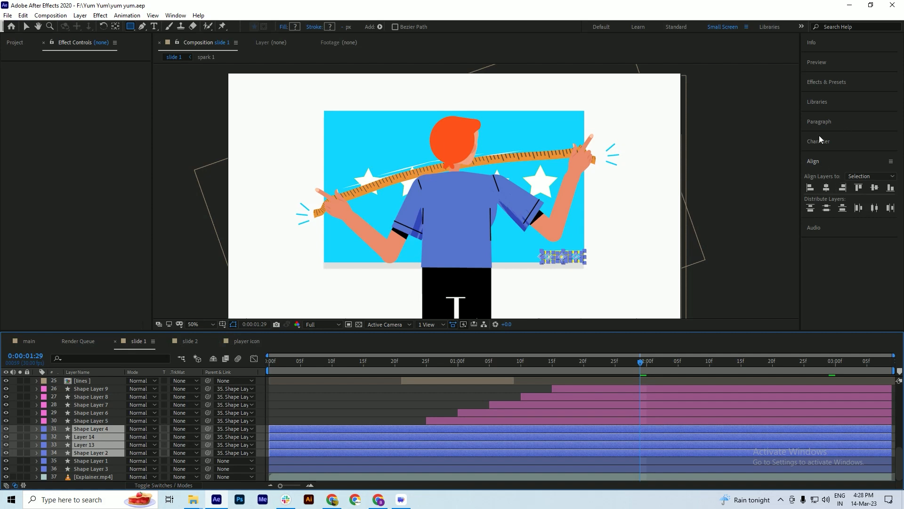
Step: Sample the bright blue background behind the man as the text fill color and copy its hex code 14D6FF
click(827, 81)
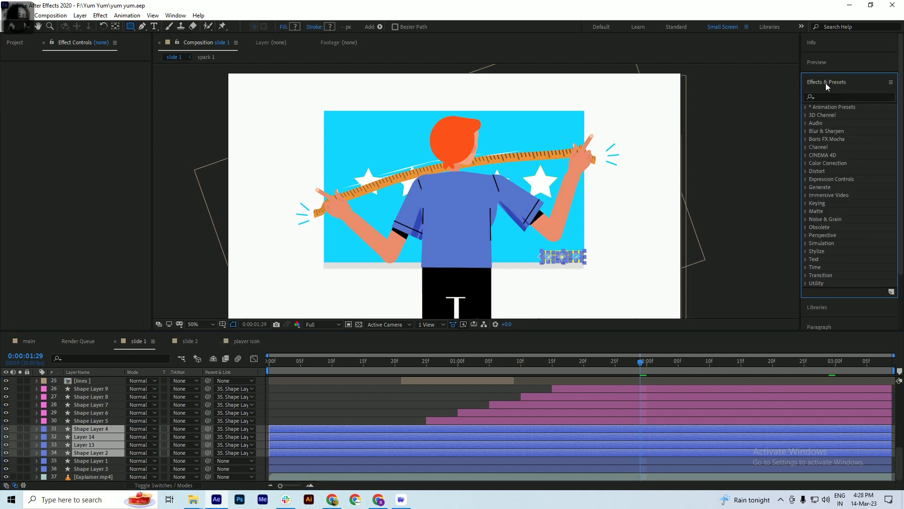
click(825, 82)
click(818, 142)
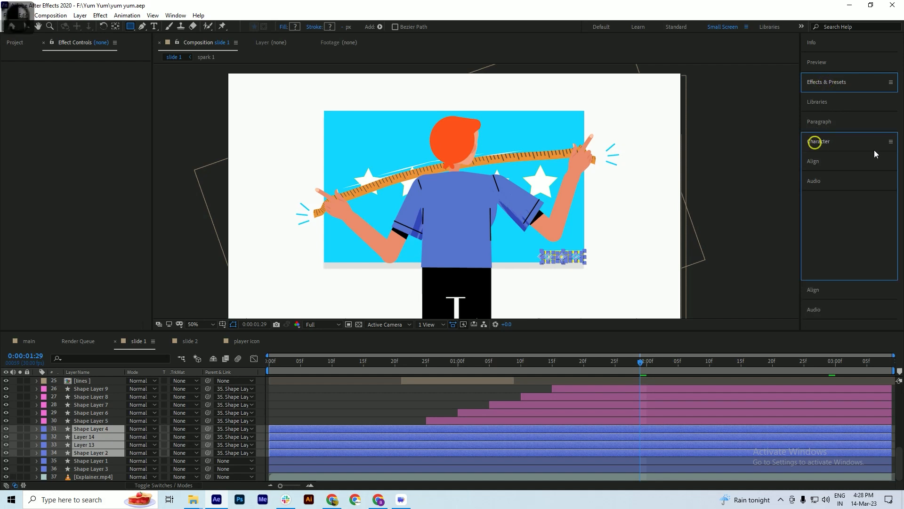
click(868, 161)
click(536, 121)
click(883, 161)
key(ctrl+c)
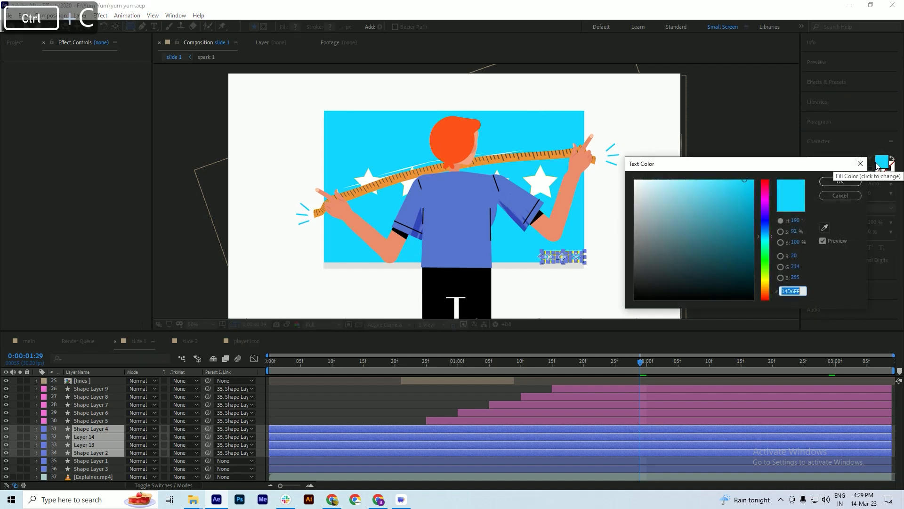
click(842, 181)
Step: Return to the slide 2 composition and duplicate Shape Layer 9
click(186, 340)
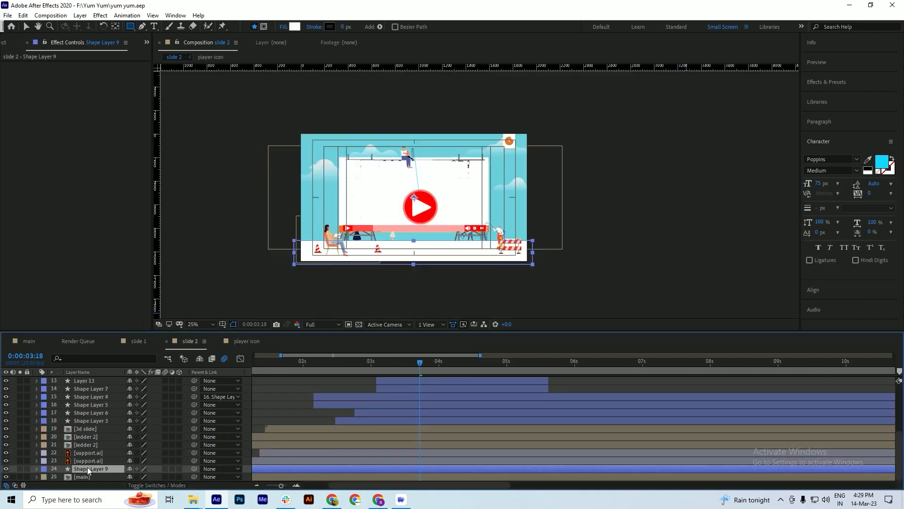
key(ctrl+d)
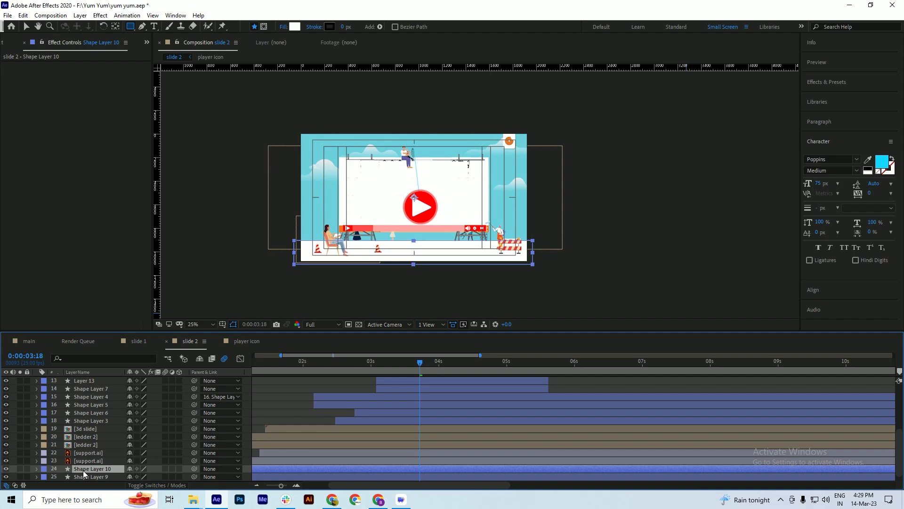
scroll(83, 470, down, 1)
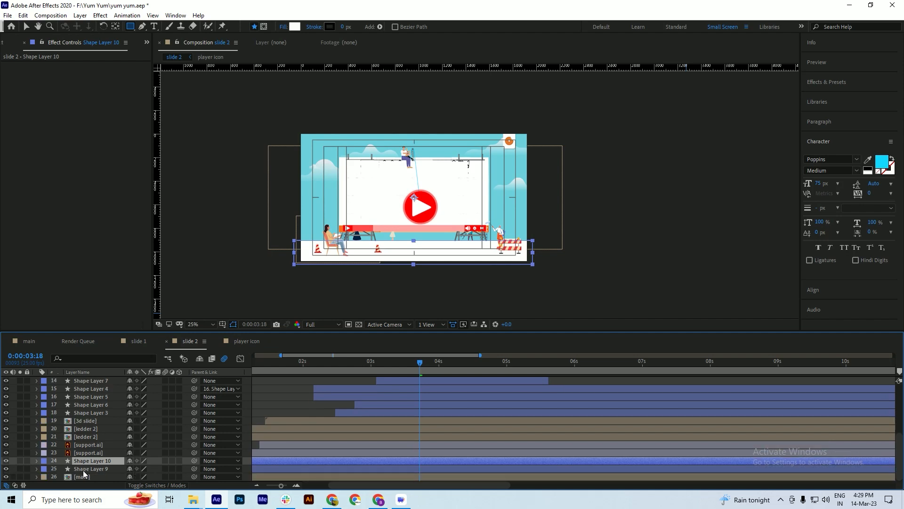
Step: Replace Rectangle 1 in the original Shape Layer 9 with a new rectangle covering the whole composition frame
click(36, 468)
scroll(71, 468, down, 1)
click(68, 463)
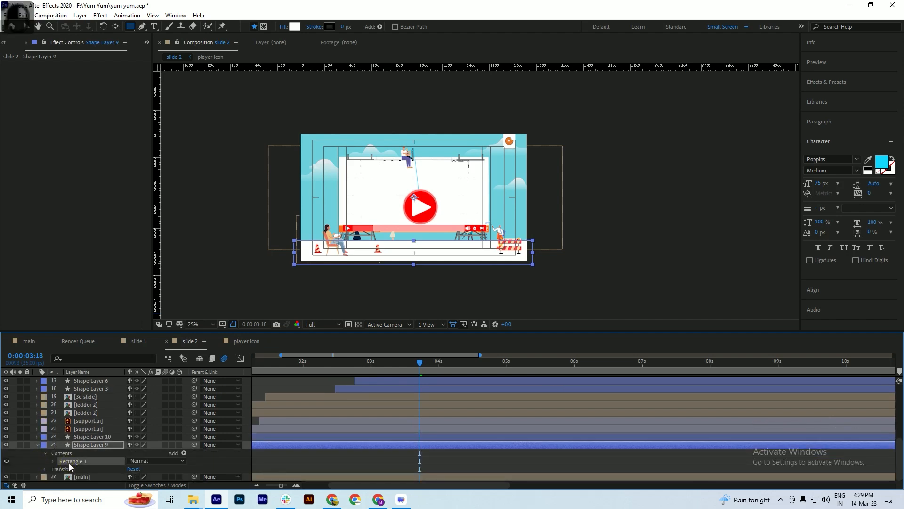
key(Delete)
key(ctrl+s)
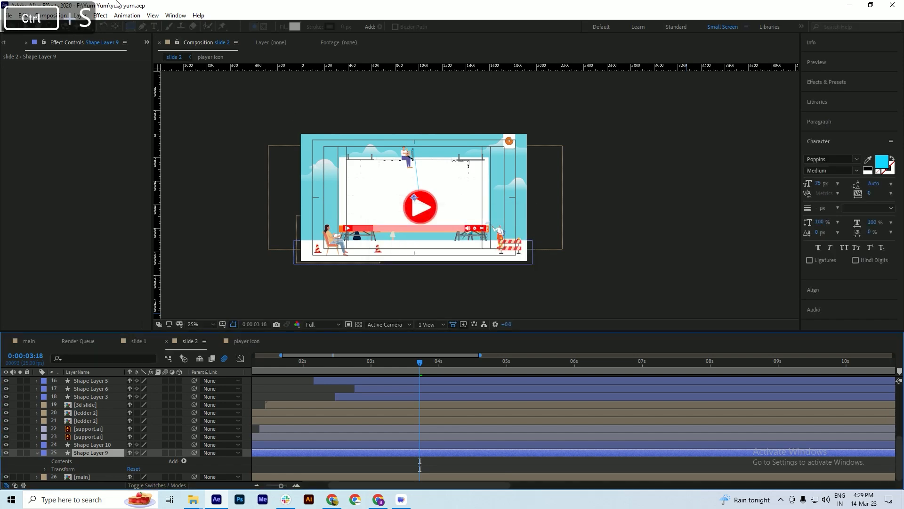
click(129, 25)
key(ctrl+z)
key(v)
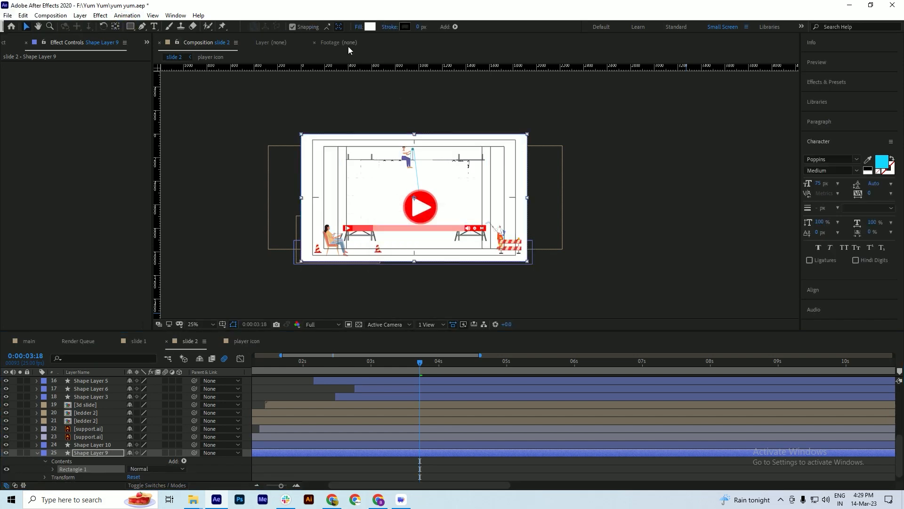
Step: Copy the text color's hex code, fill Shape Layer 9's full-frame rectangle with 14D6FF and save the project
click(883, 162)
key(ctrl+c)
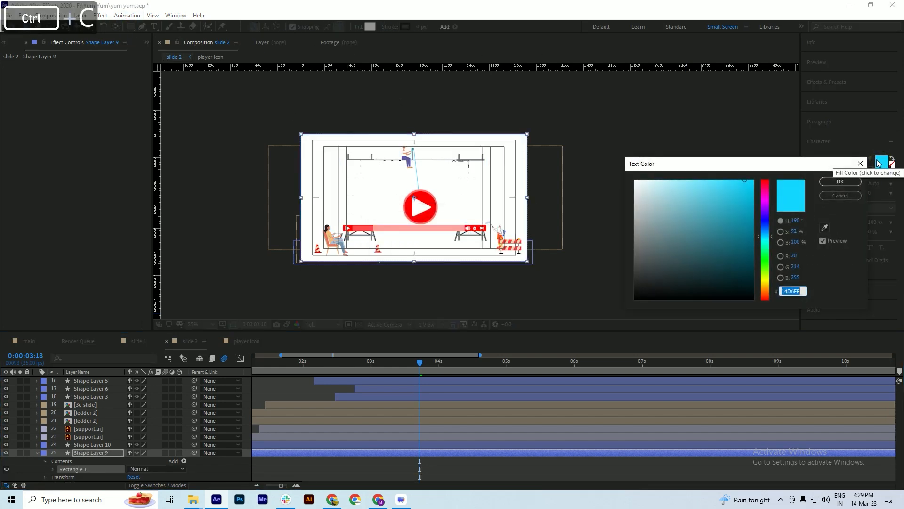
click(854, 181)
click(370, 26)
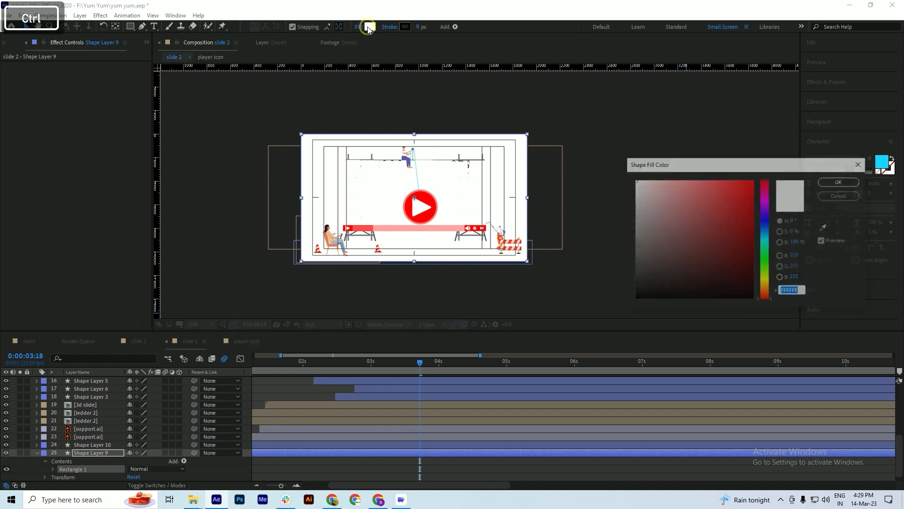
key(ctrl+v)
key(Return)
key(ctrl+s)
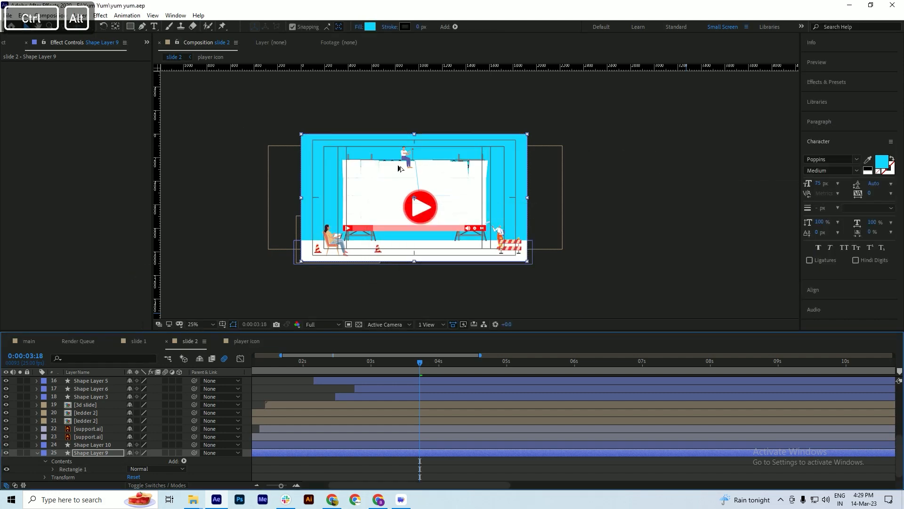
scroll(396, 170, up, 1)
scroll(397, 170, down, 1)
key(ctrl+s)
Step: Preview slide 2 from the start and examine the scene and its layers at 0:00:02:15 against the blue background
drag(320, 365, 233, 390)
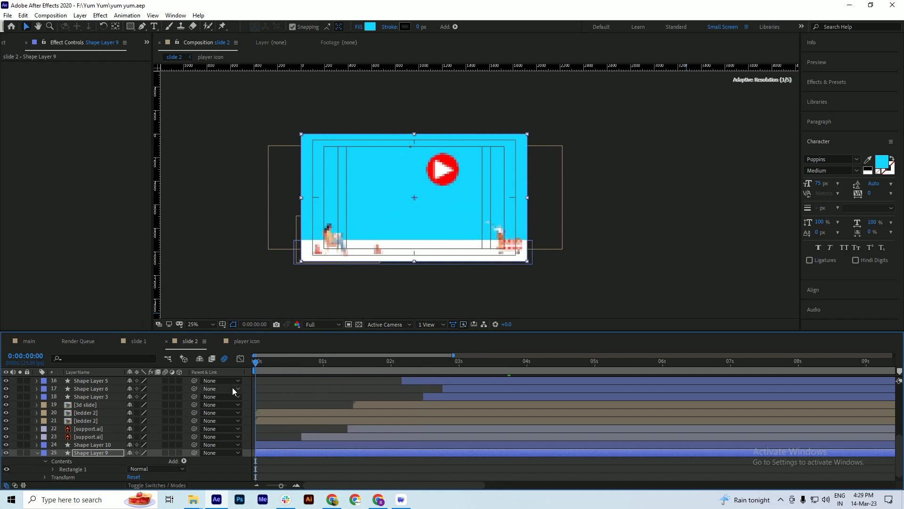
key(space)
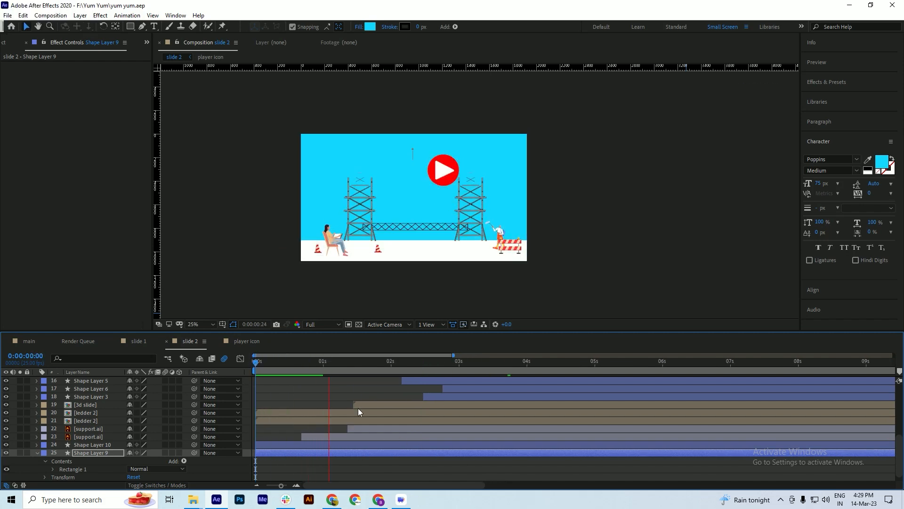
click(328, 364)
drag(329, 377, 431, 387)
scroll(401, 160, up, 2)
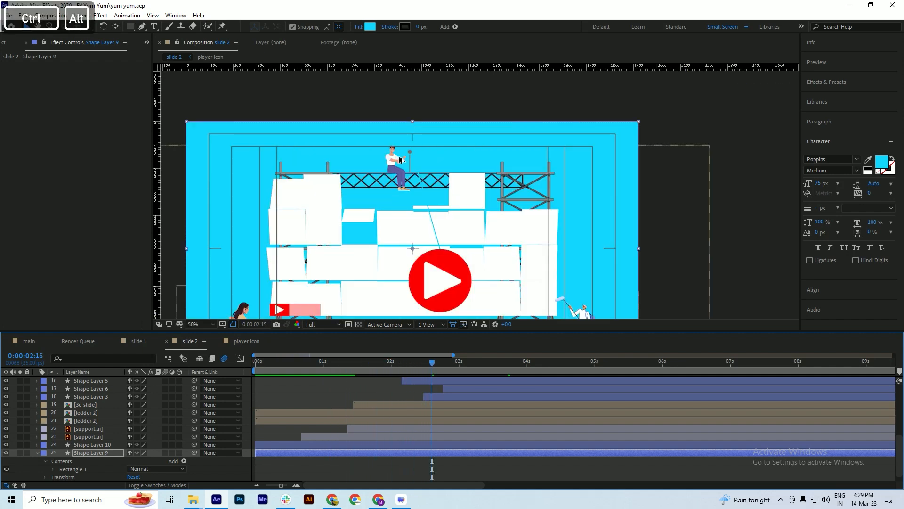
scroll(401, 160, up, 2)
scroll(406, 169, down, 2)
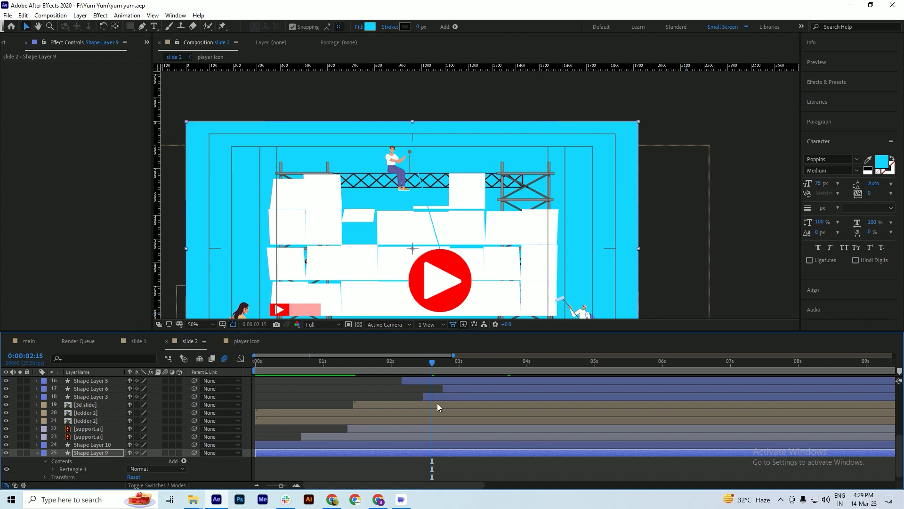
scroll(438, 407, up, 1)
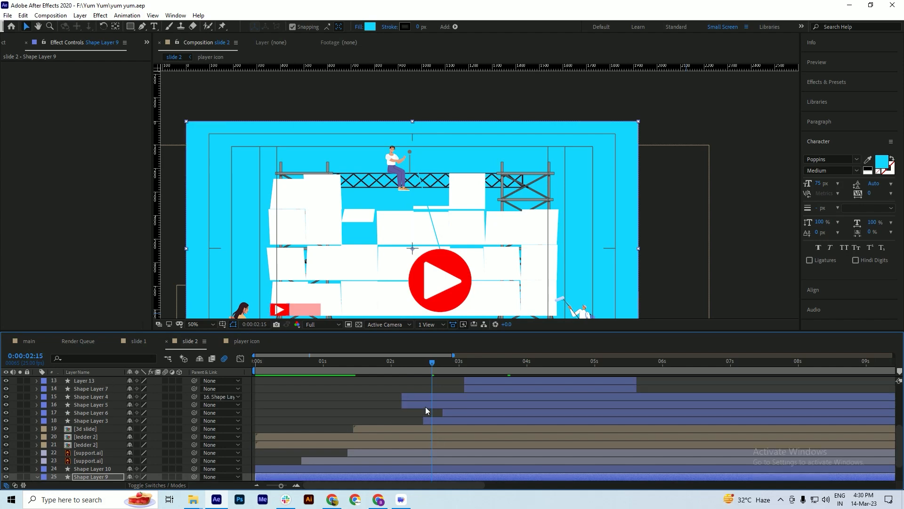
scroll(427, 410, up, 2)
scroll(426, 410, down, 3)
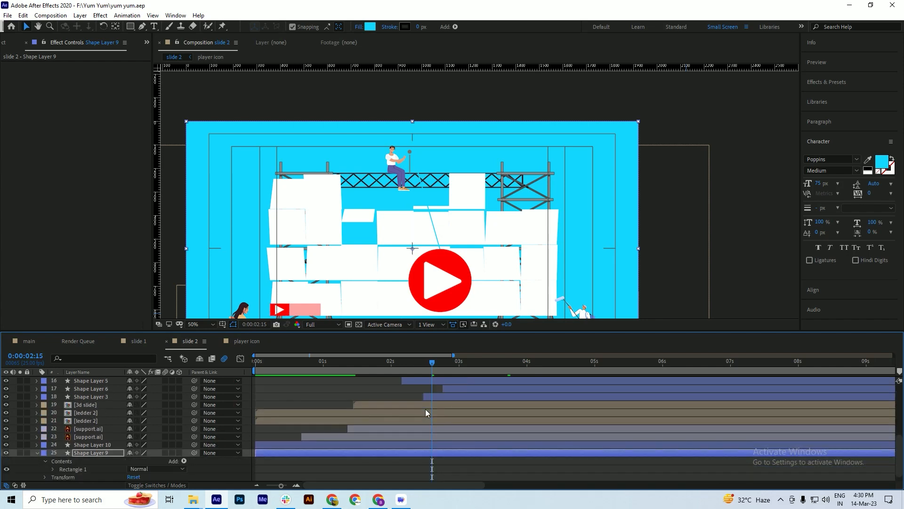
scroll(426, 413, down, 1)
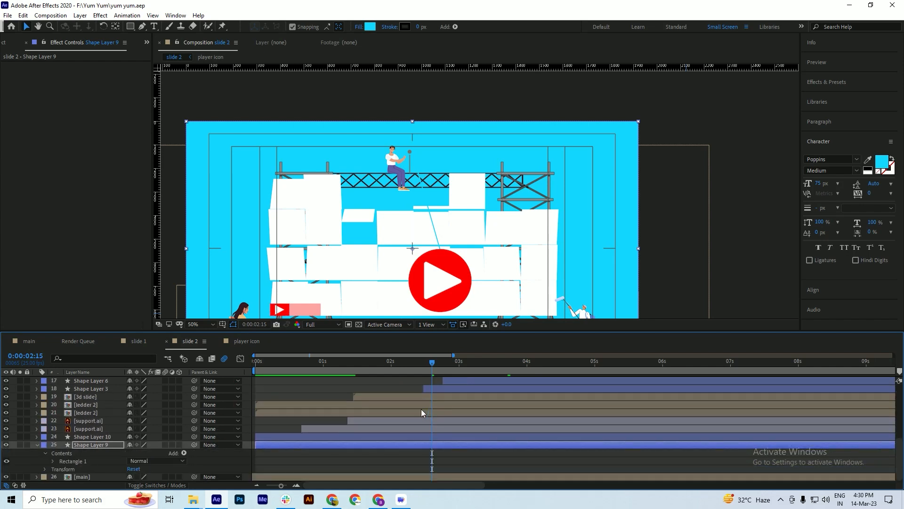
scroll(96, 439, up, 3)
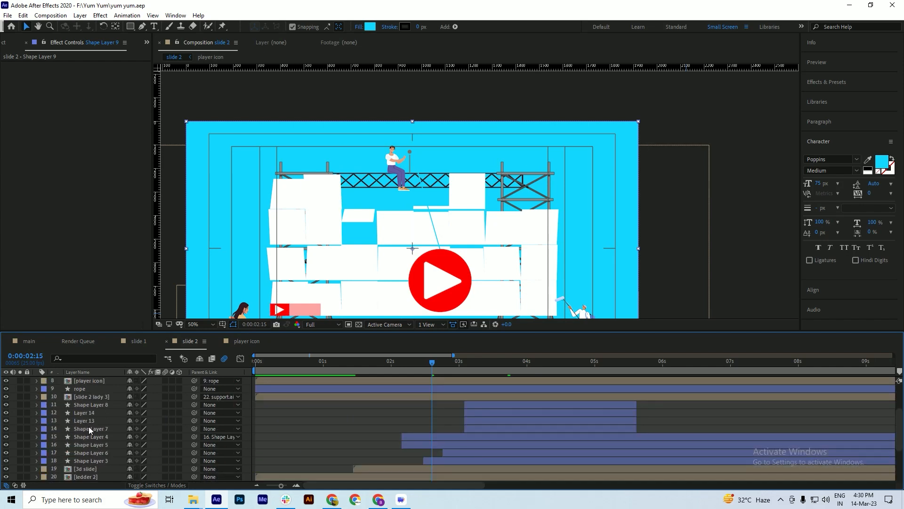
Step: Set the rope layer's stroke color to the play icon's red, FF0101, and save the project
click(83, 389)
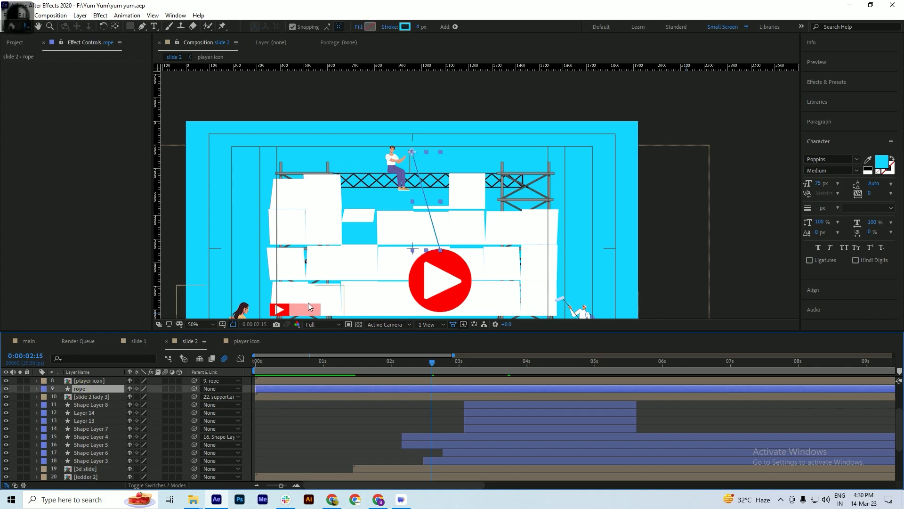
click(398, 28)
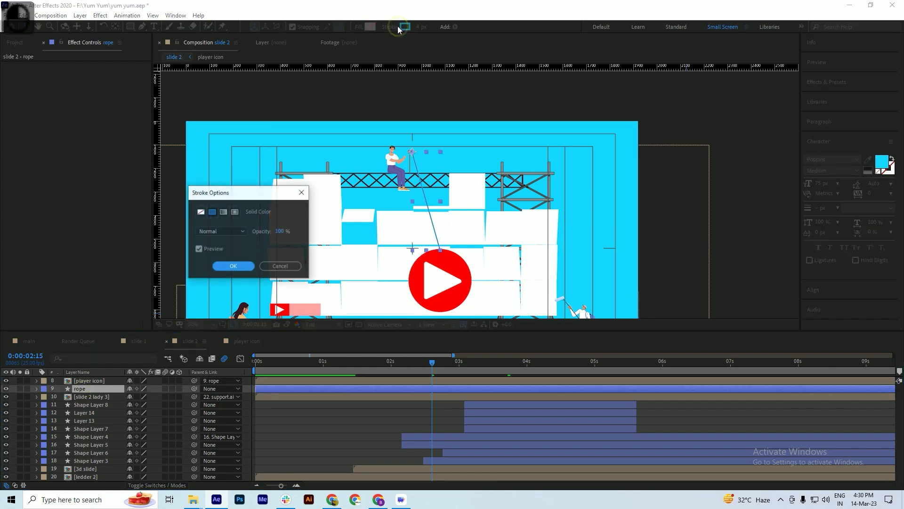
key(Escape)
click(405, 27)
click(825, 228)
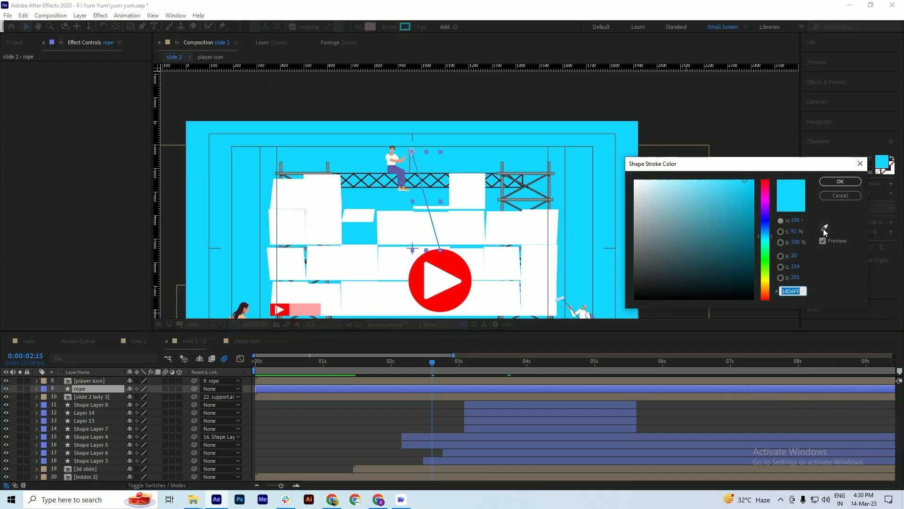
click(451, 260)
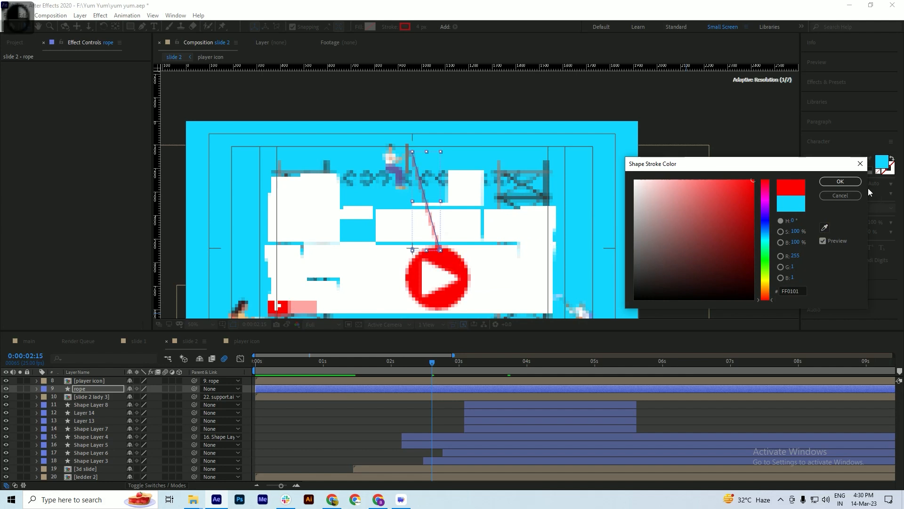
click(848, 183)
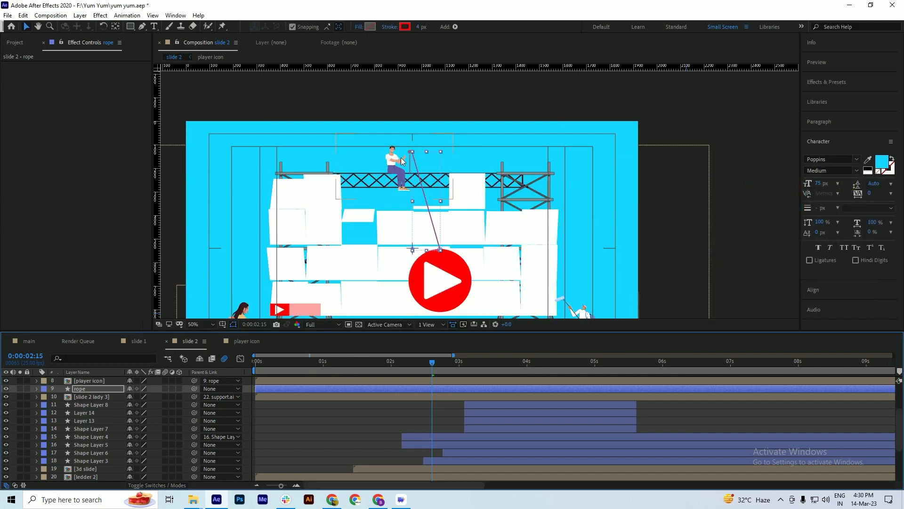
key(ctrl+s)
Step: In the slide 2 lady 3 composition, set the stroke color of Shape Layer 3, the hand-held rope piece, to bright red and save
click(392, 162)
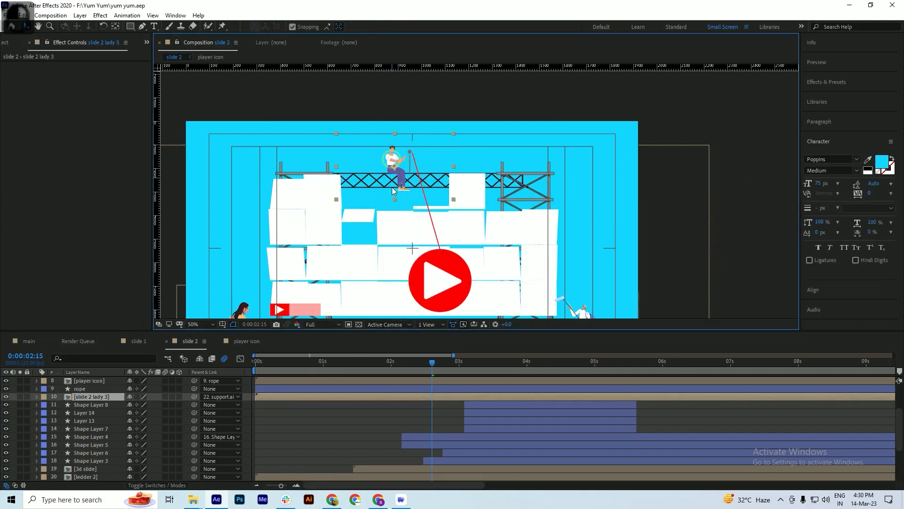
double_click(91, 397)
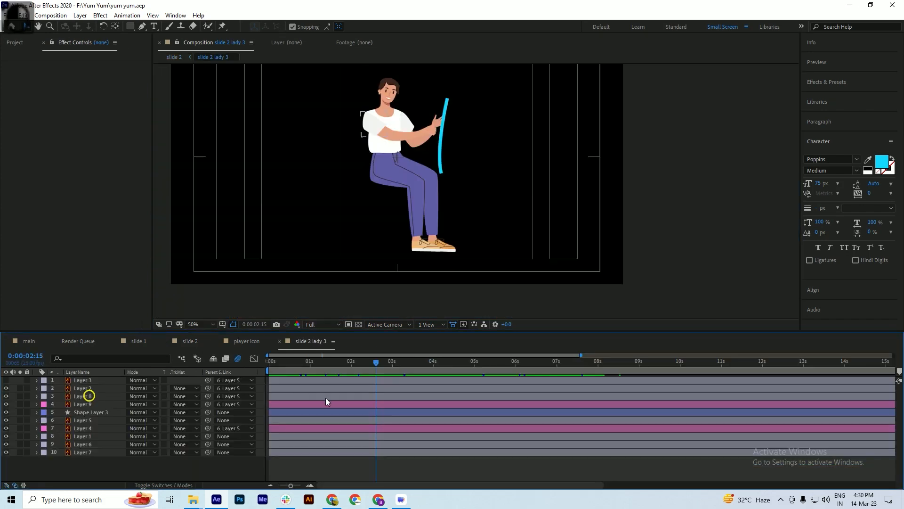
click(447, 111)
click(404, 26)
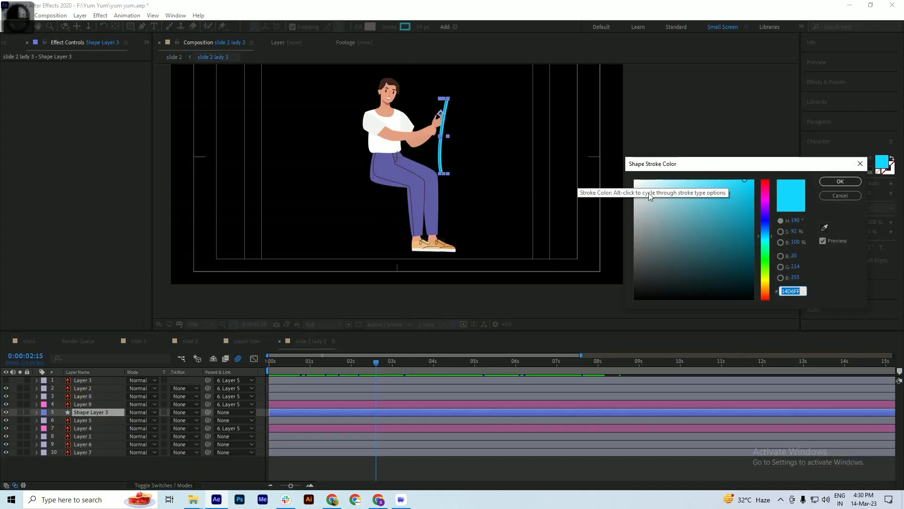
key(ctrl+v)
key(Return)
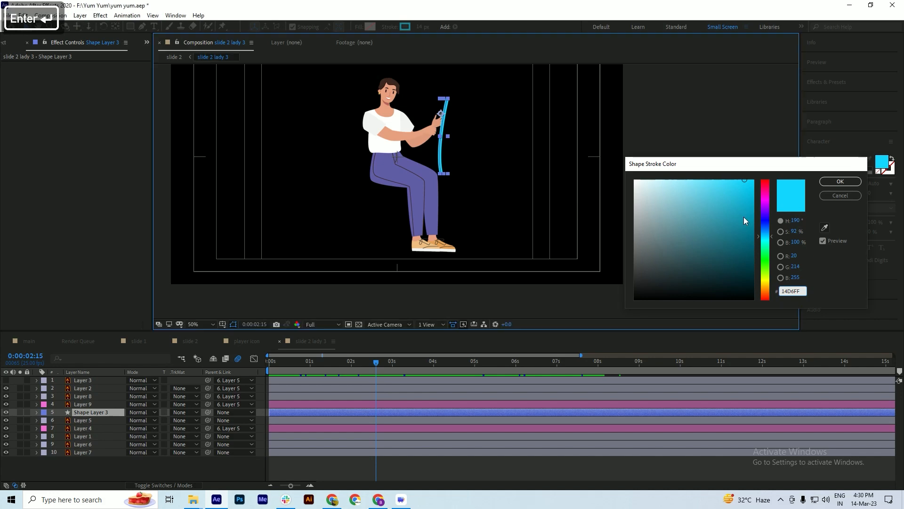
click(404, 26)
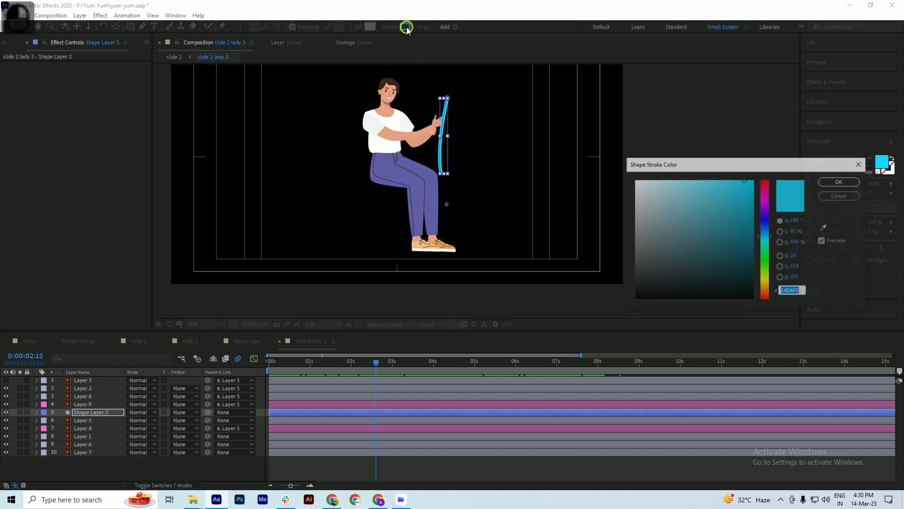
drag(769, 220, 754, 179)
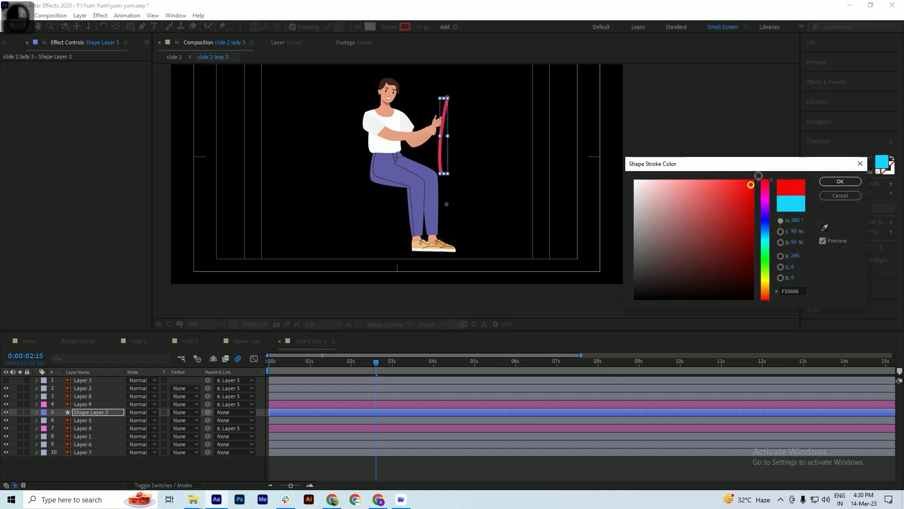
click(840, 181)
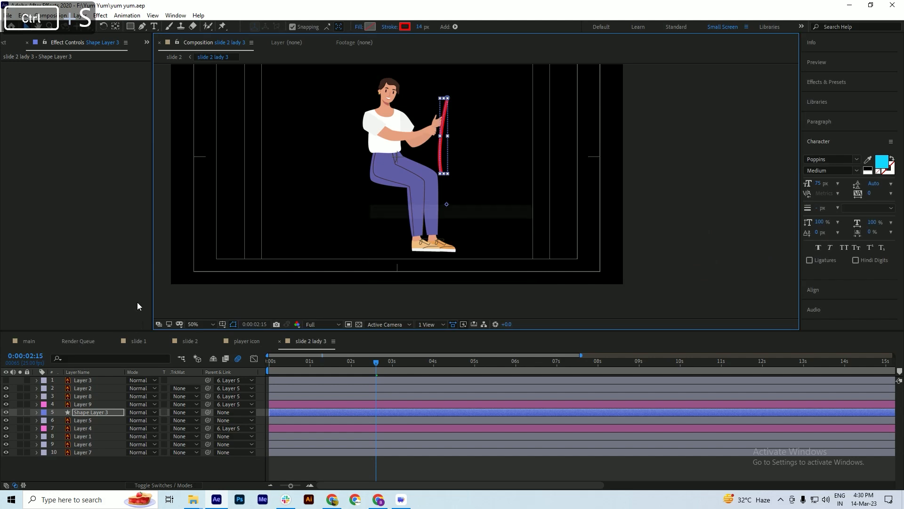
Step: Back in the slide 2 composition, set Shape Layer 2's stroke color to red, FF0000, and save the project
click(195, 341)
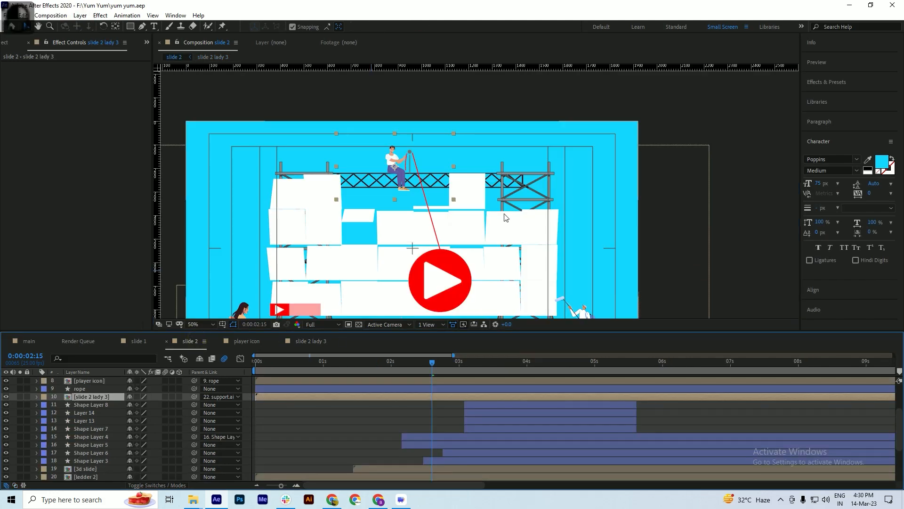
scroll(408, 155, up, 2)
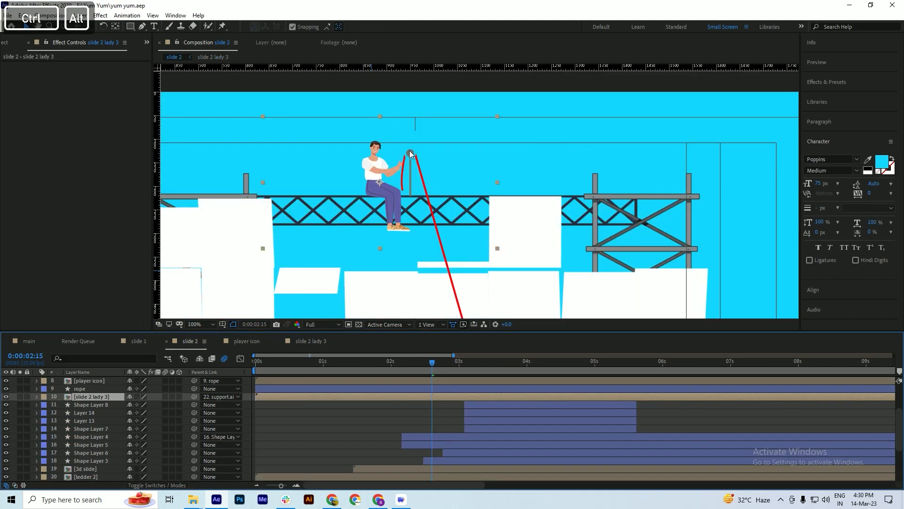
scroll(410, 158, up, 2)
scroll(427, 401, up, 2)
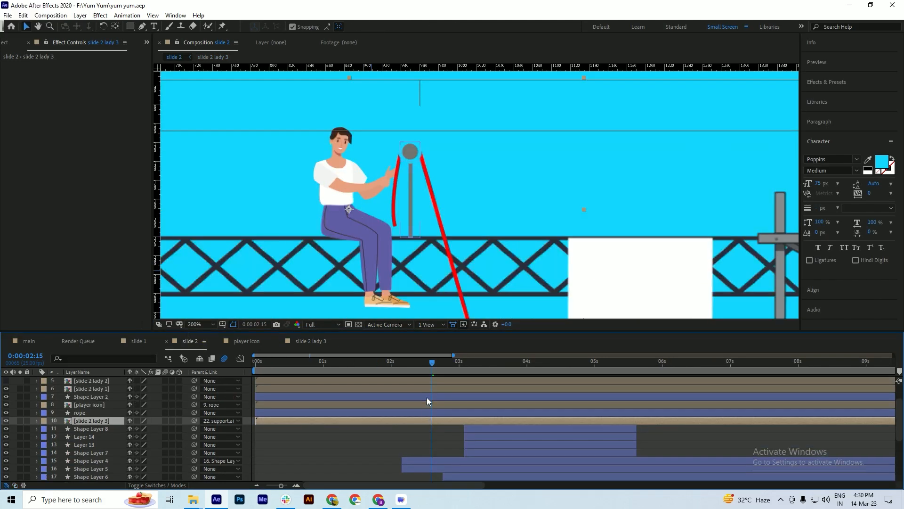
click(424, 413)
click(427, 396)
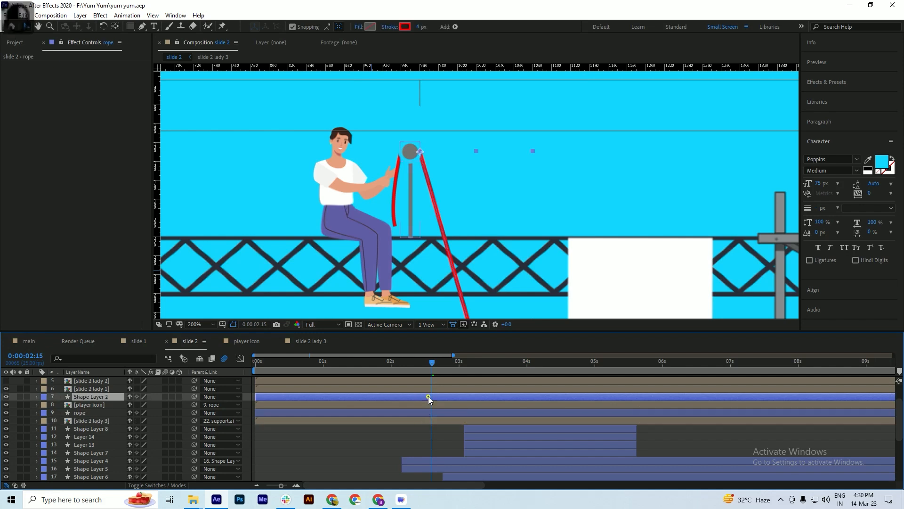
click(405, 27)
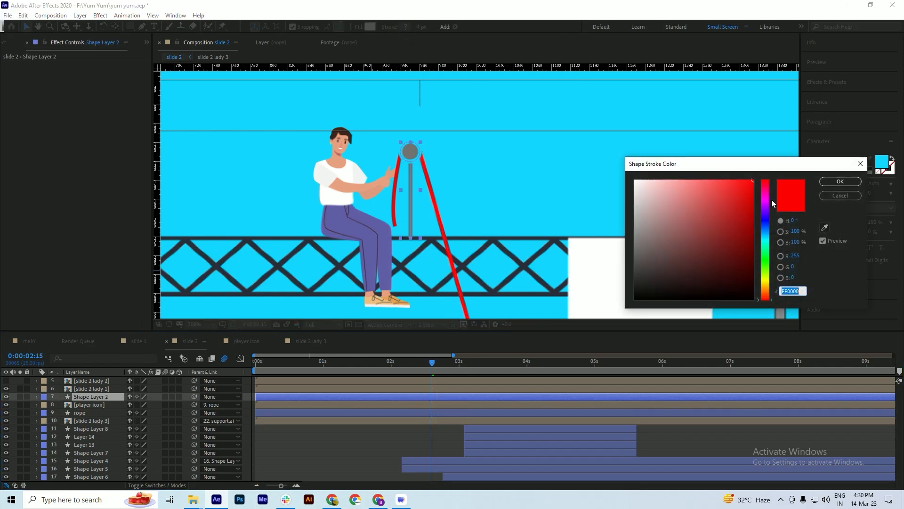
click(840, 182)
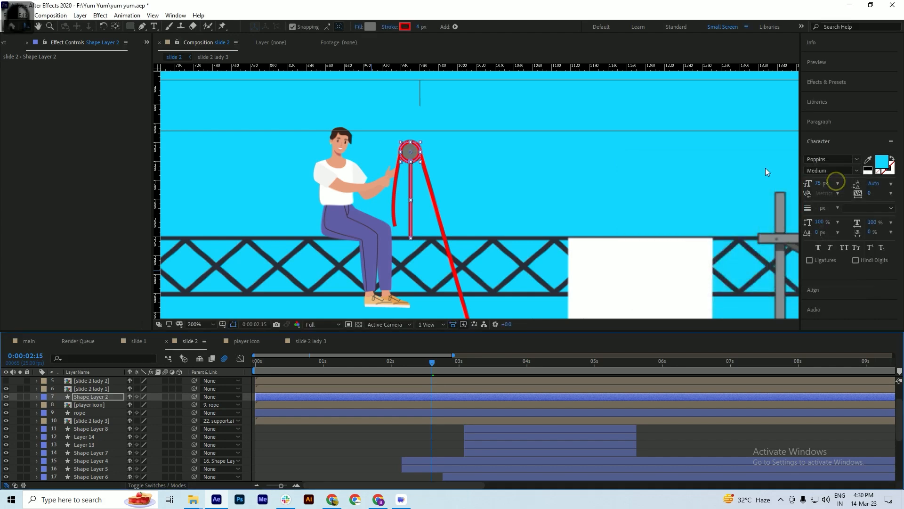
key(ctrl+s)
scroll(422, 117, down, 1)
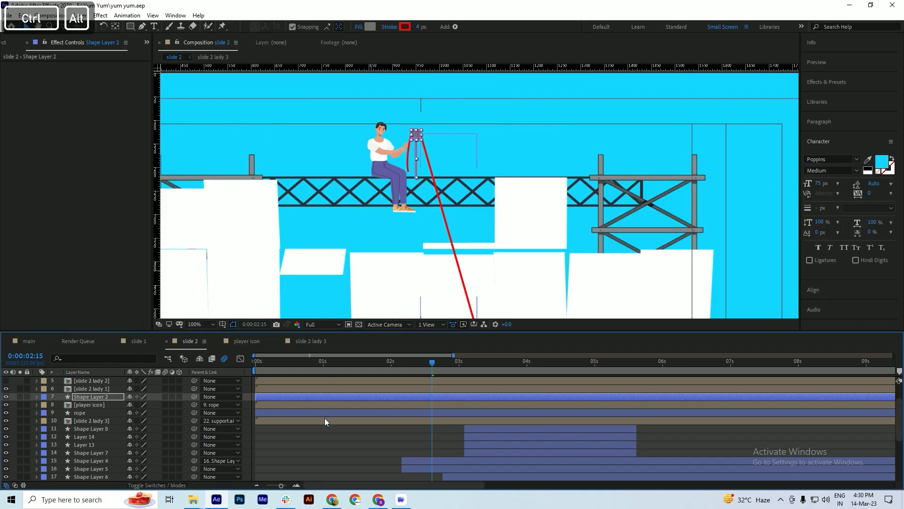
click(327, 430)
key(ctrl+s)
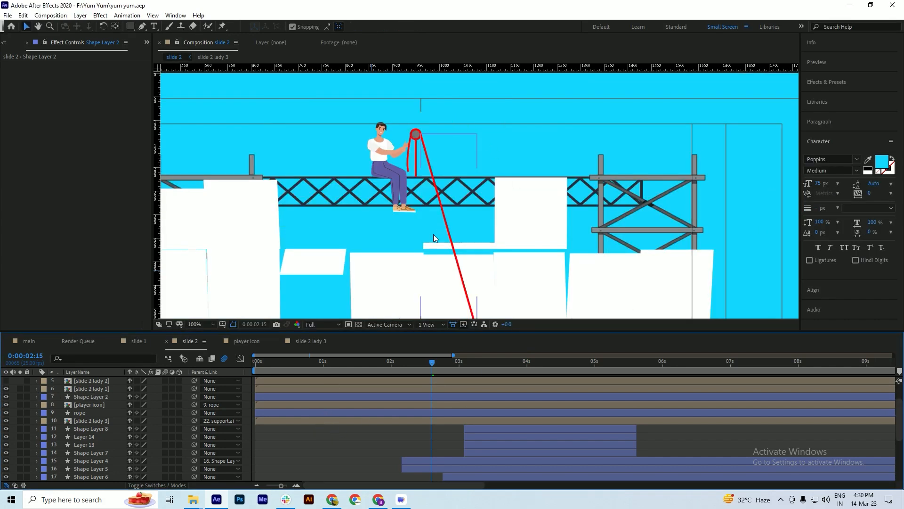
Step: Set the stroke color of only Shape 1, the pulley post in Shape Layer 2, to dark gray 3B3B3B
click(430, 413)
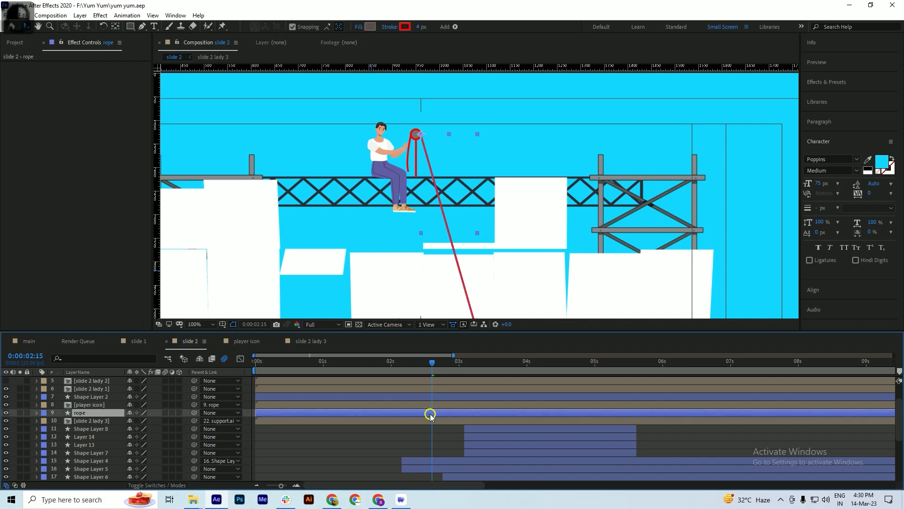
click(436, 396)
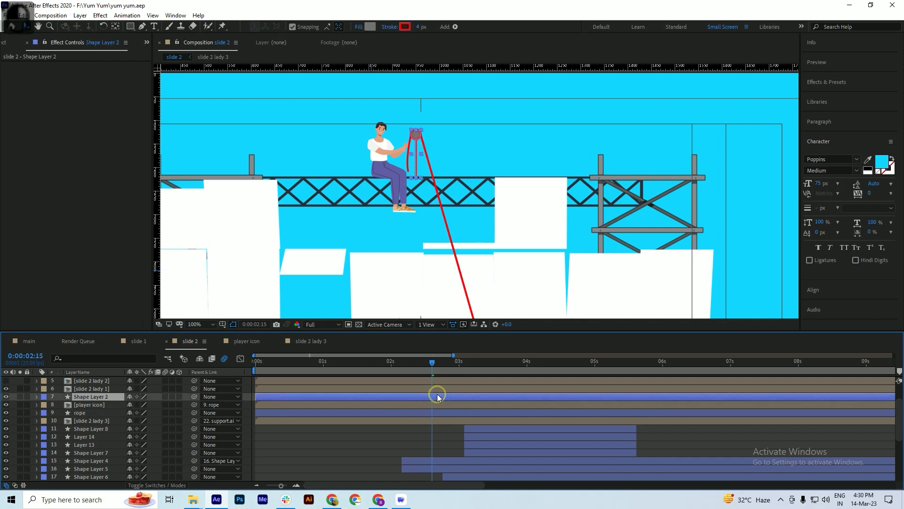
scroll(417, 109, up, 2)
scroll(416, 179, up, 1)
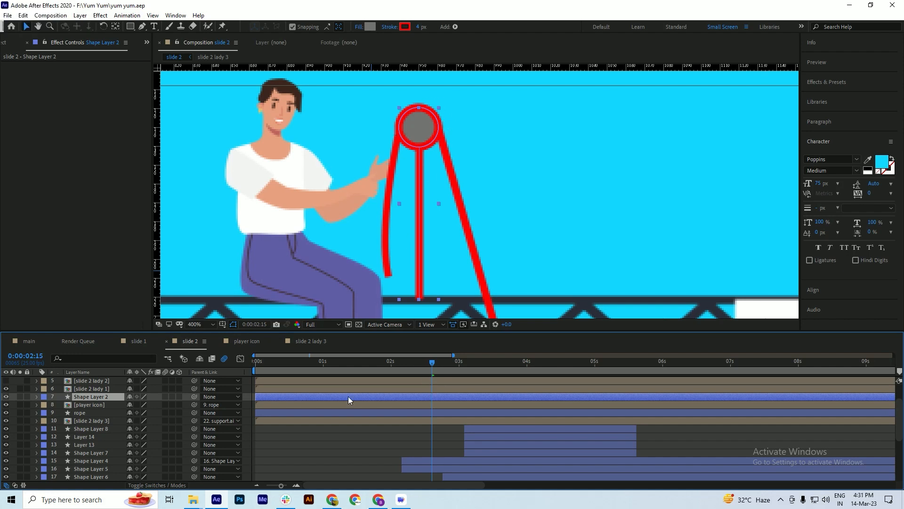
click(37, 397)
click(67, 413)
click(67, 421)
click(405, 28)
drag(646, 192, 617, 270)
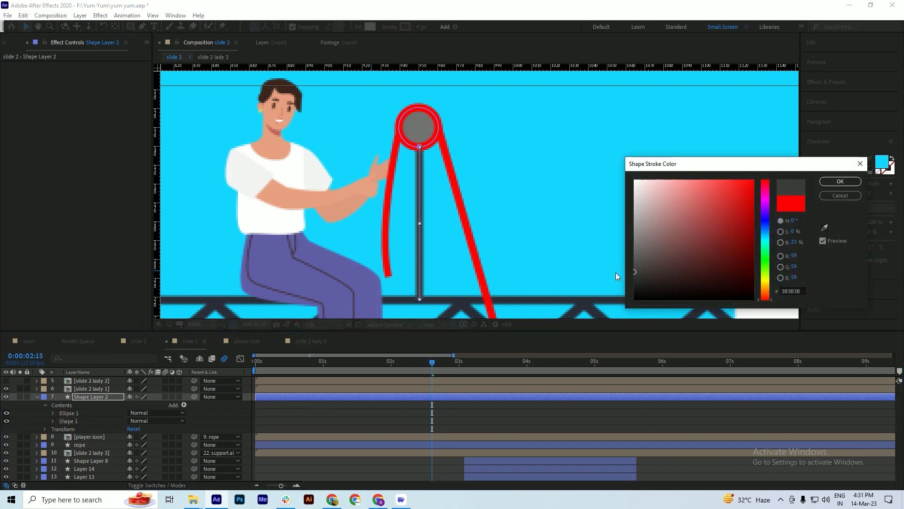
click(843, 182)
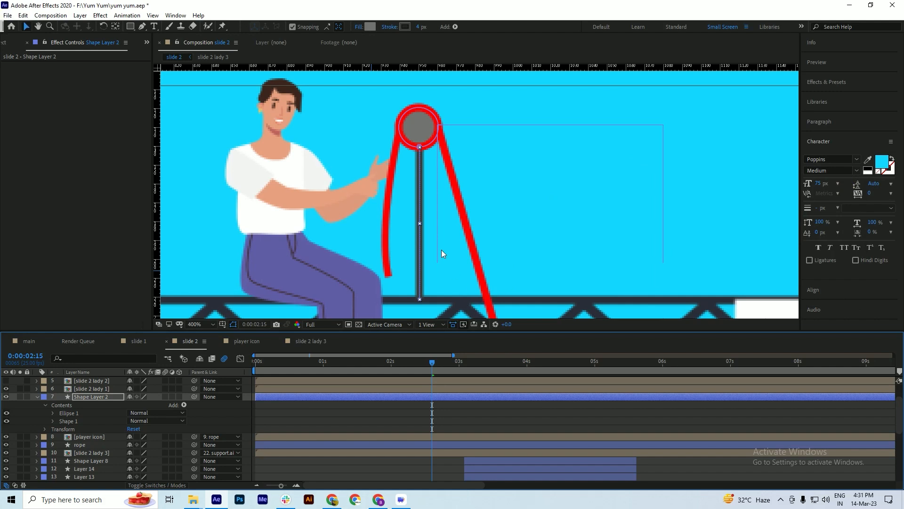
Step: Match the pulley post's stroke to the truss by sampling the truss's dark color, 2A2D38
click(404, 27)
click(824, 228)
click(403, 300)
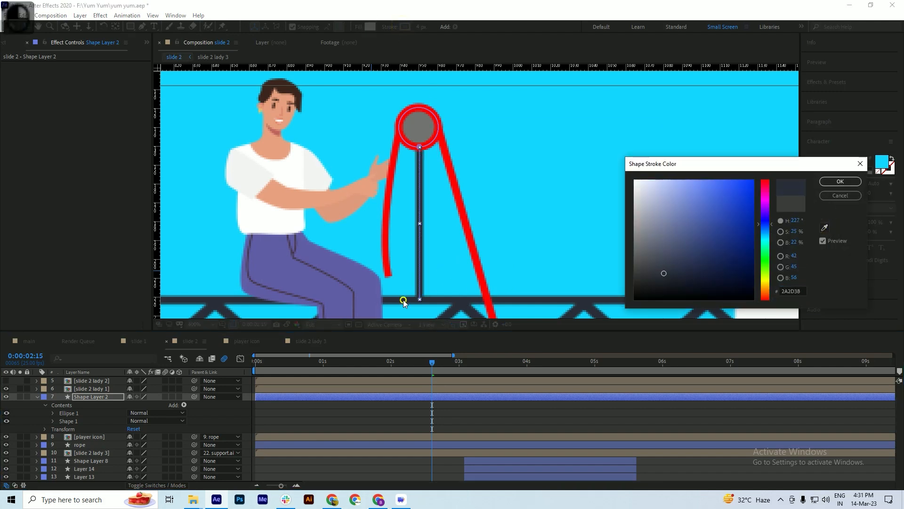
click(840, 181)
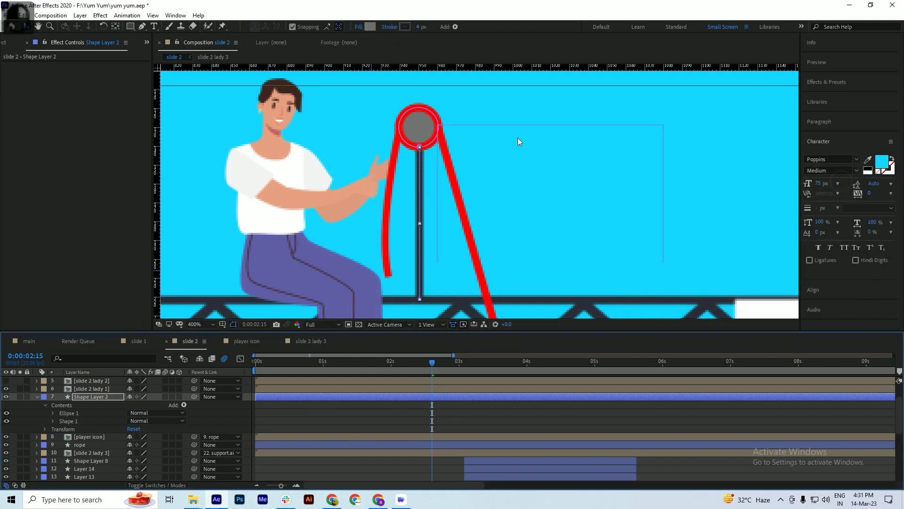
Step: Fill Ellipse 1, the pulley wheel in Shape Layer 2, with the truss's sampled color 2A2D38 and save the project
double_click(416, 127)
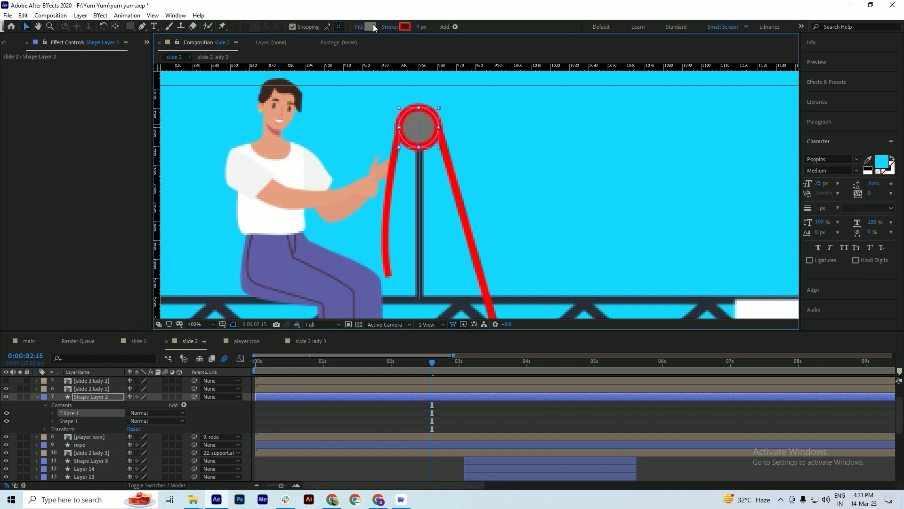
click(370, 26)
click(825, 228)
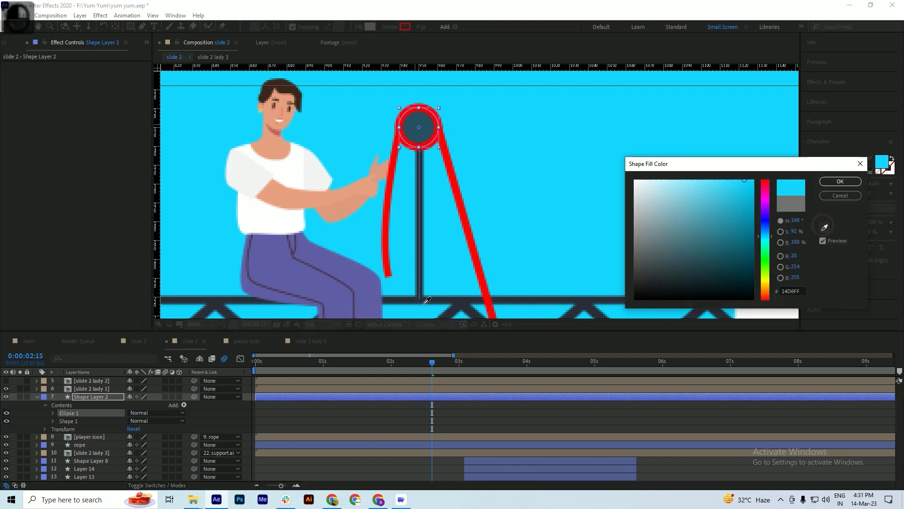
click(423, 300)
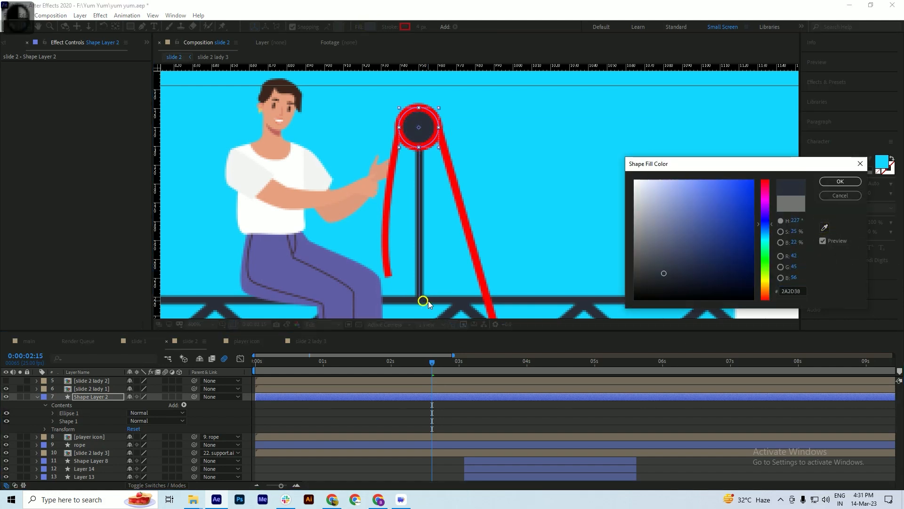
click(840, 182)
scroll(431, 115, down, 2)
scroll(432, 115, down, 1)
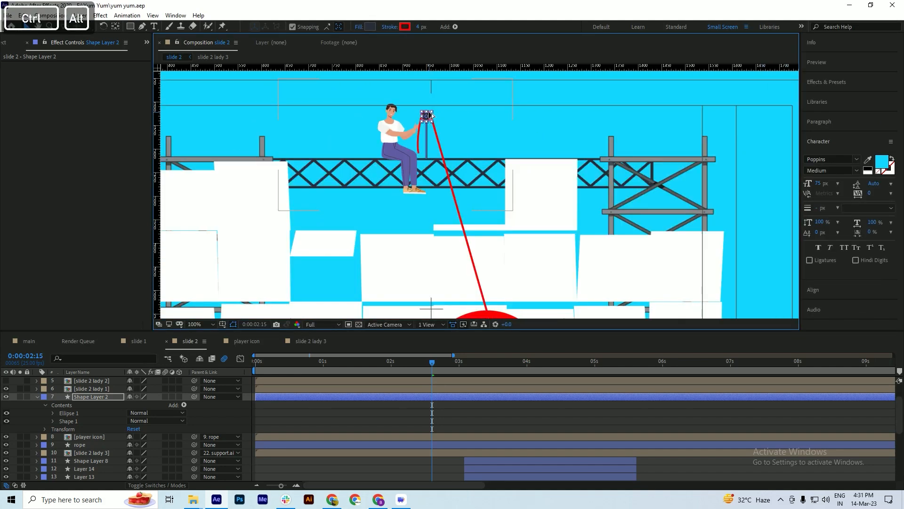
key(ctrl+s)
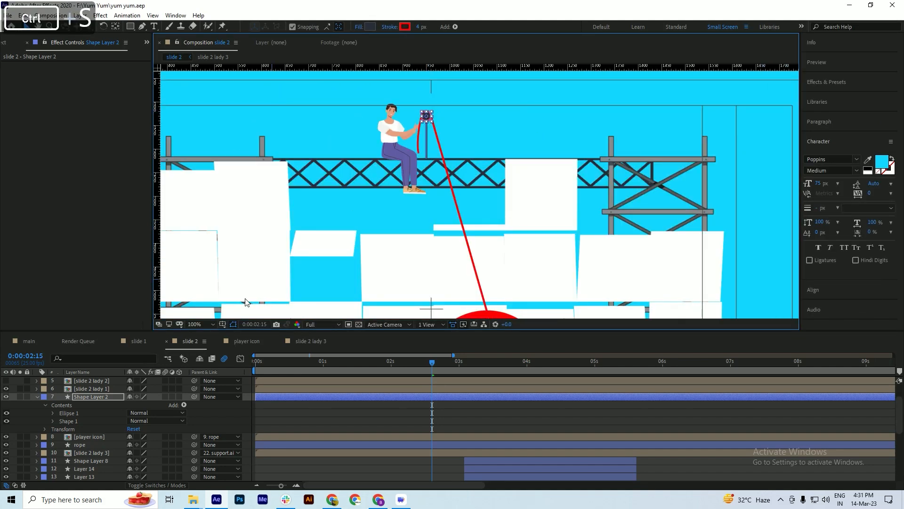
click(37, 397)
key(ctrl+s)
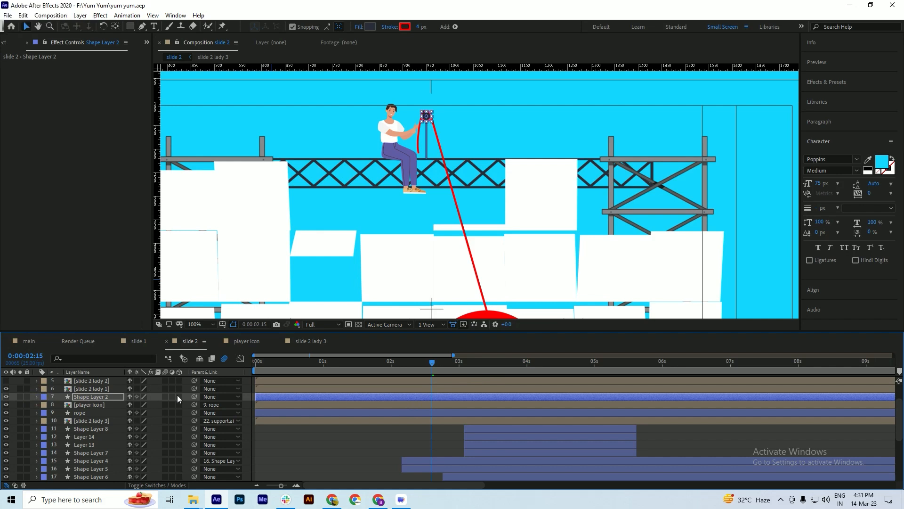
Step: Parent Shape Layer 2 to layer 22, support.ai, and save the project
drag(193, 397, 85, 422)
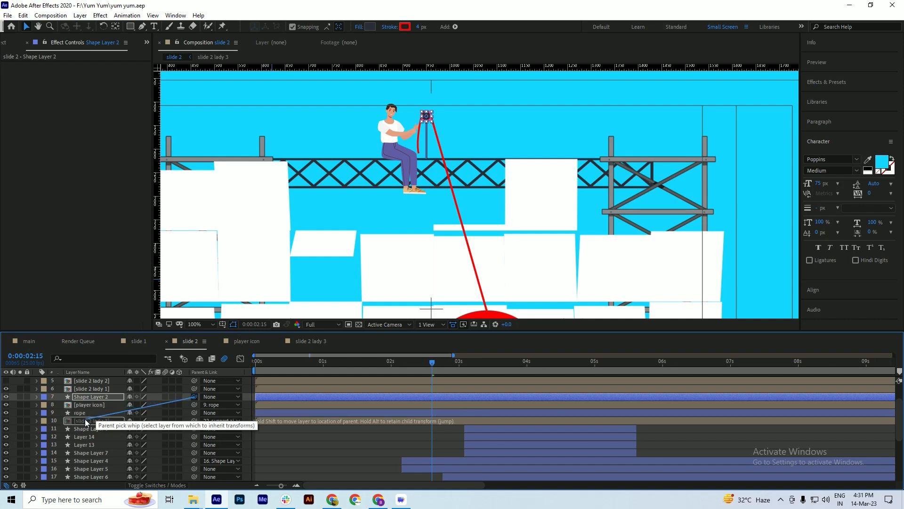
mouse_move(85, 422)
mouse_down()
mouse_move(85, 471)
mouse_move(88, 425)
mouse_up()
key(ctrl+s)
Step: Parent the player icon and rope layers together to layer 22, support.ai, and save the project
drag(432, 362, 500, 392)
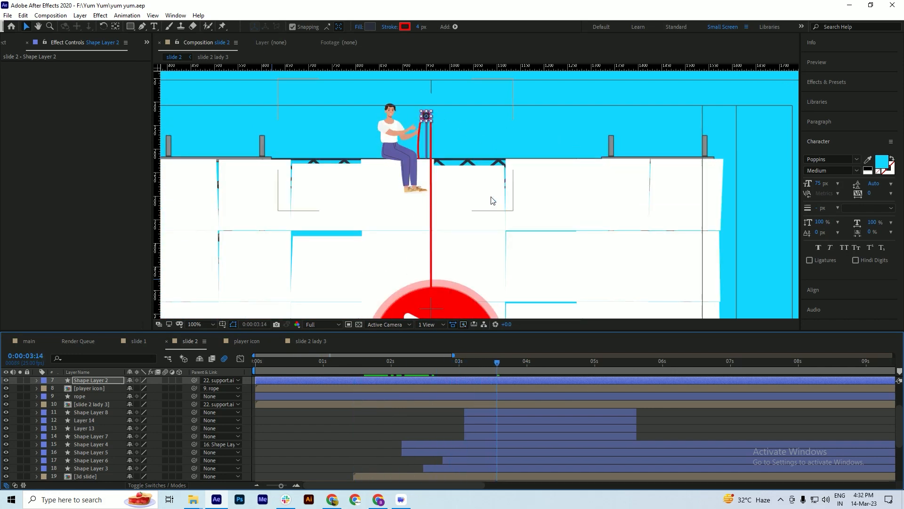
click(438, 305)
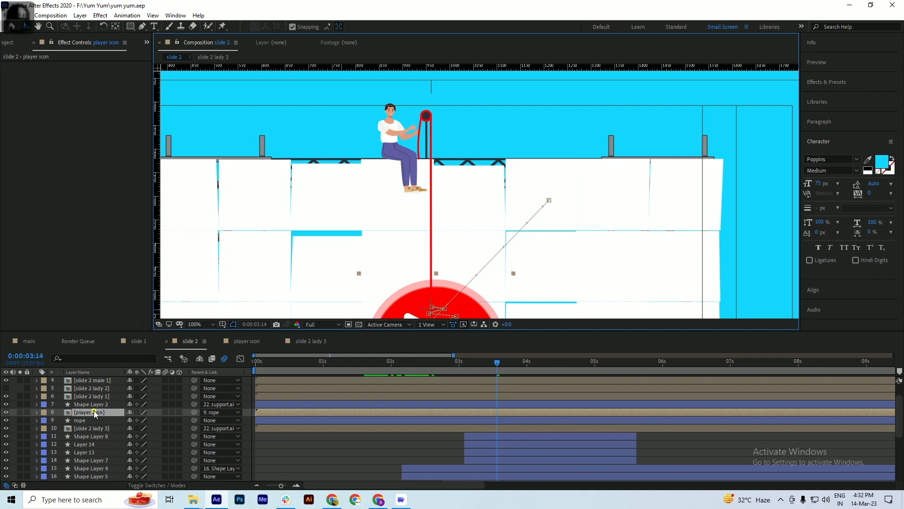
shift+click(97, 404)
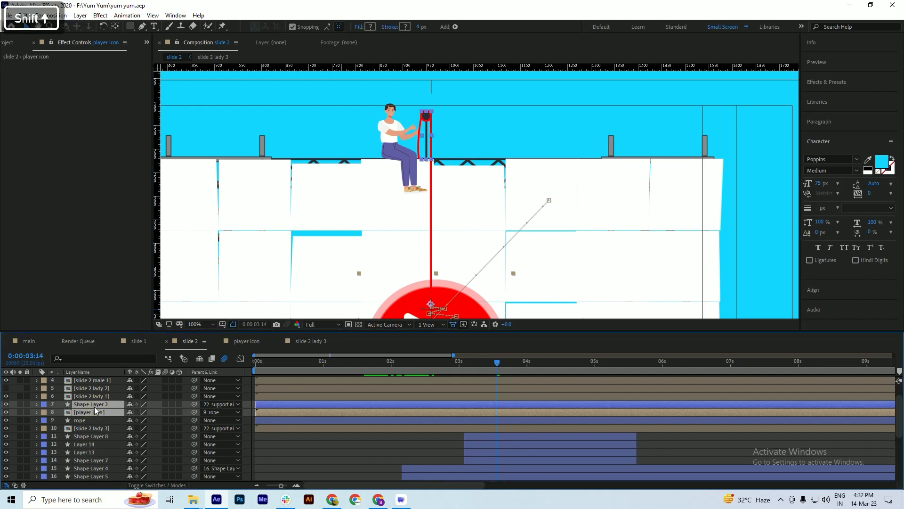
click(94, 404)
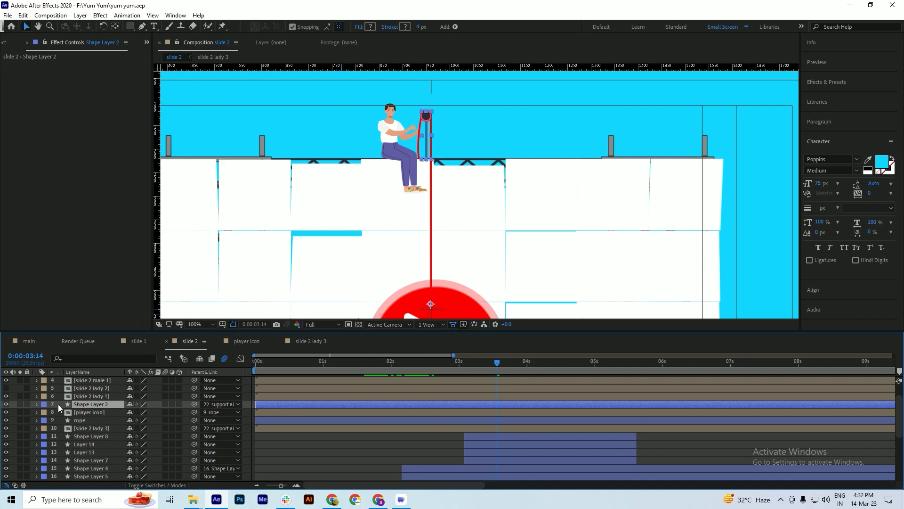
click(81, 420)
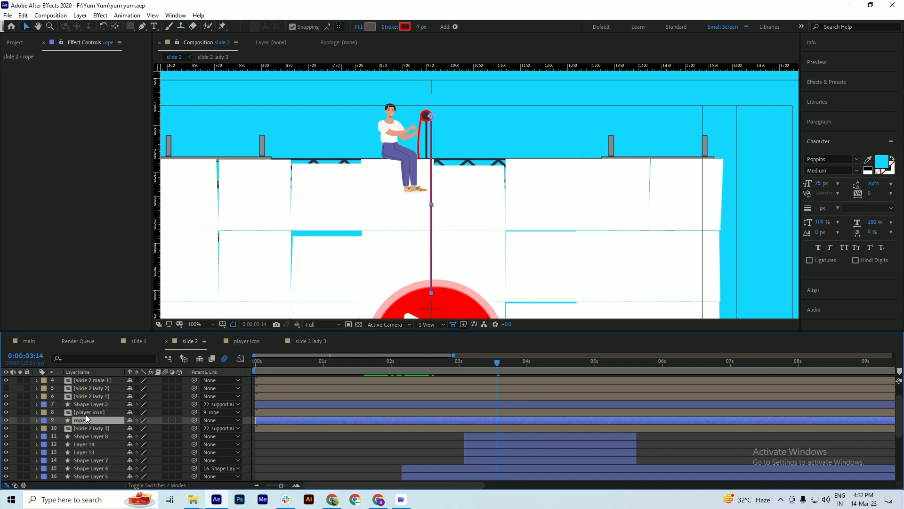
shift+click(91, 412)
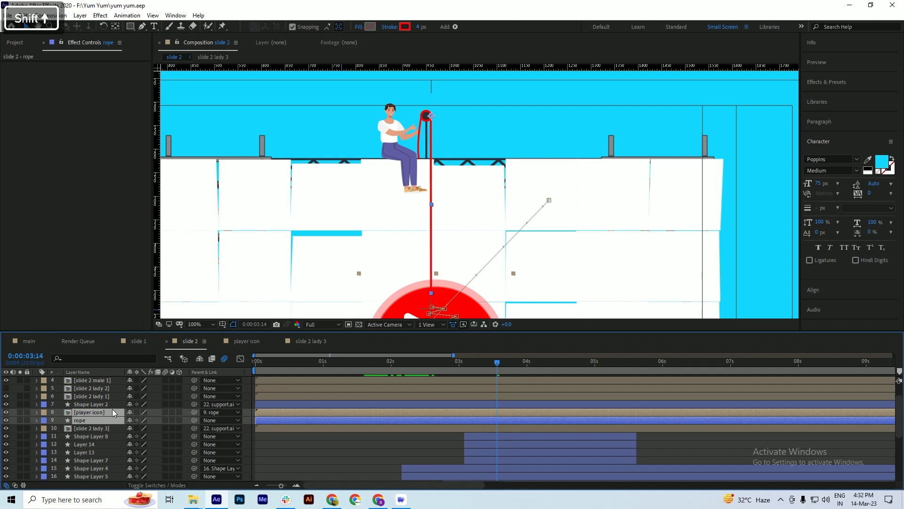
scroll(165, 394, down, 1)
drag(193, 387, 89, 462)
key(ctrl+s)
Step: Preview the slide 2 animation from about 0:00:01:09, checking how the rope, pulley and player icon move with the truss
mouse_move(453, 372)
mouse_down()
mouse_move(539, 375)
mouse_move(356, 384)
mouse_up()
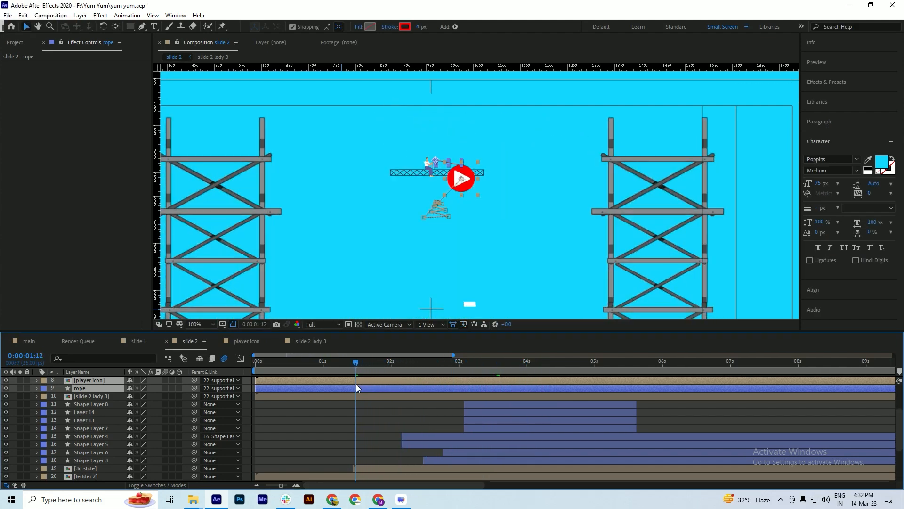
key(space)
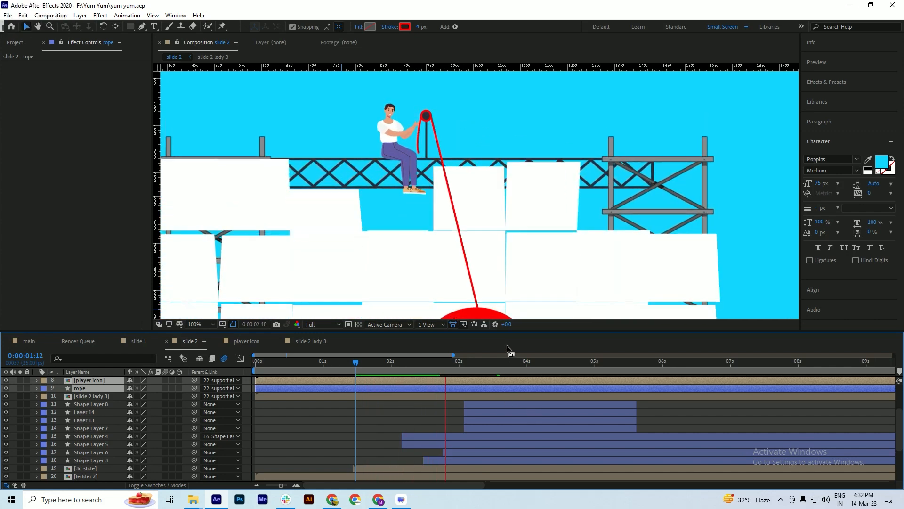
key(space)
scroll(429, 148, down, 2)
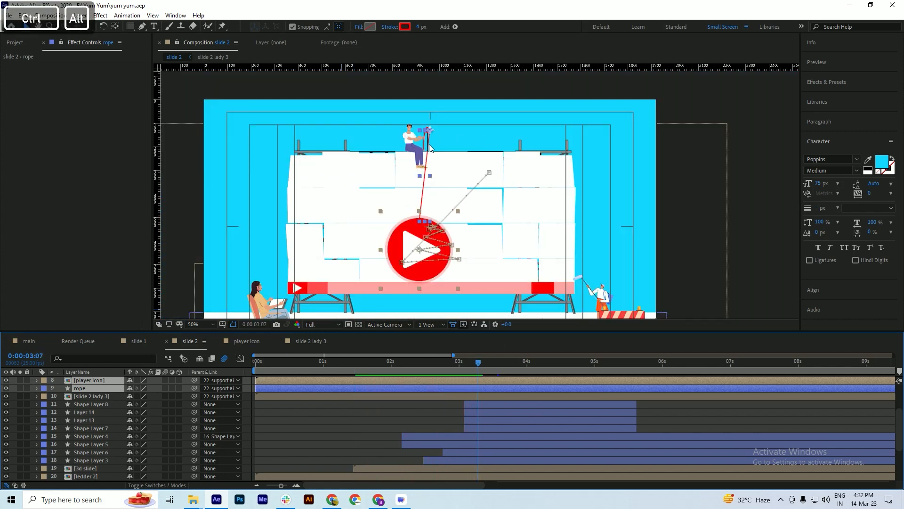
drag(409, 366, 378, 367)
key(space)
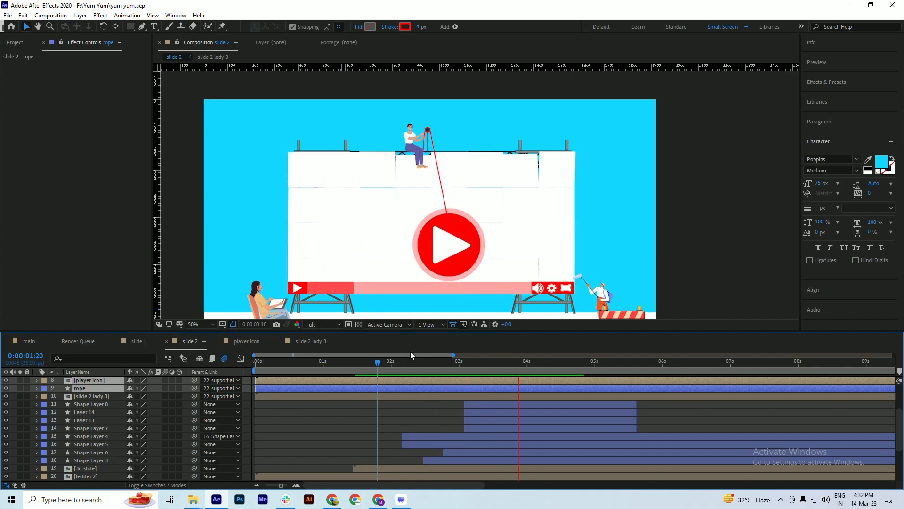
drag(377, 369, 347, 374)
key(space)
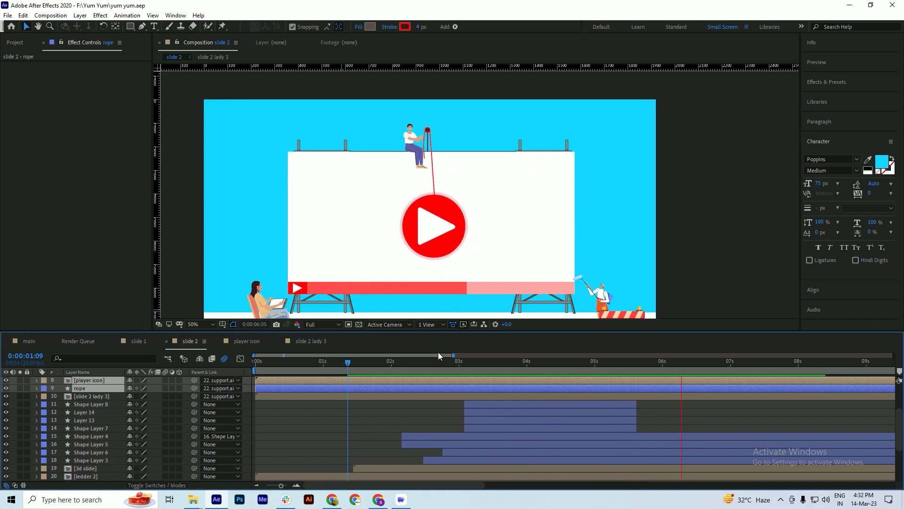
key(space)
Step: Inspect the whole slide 2 frame at 0:00:01:21, at the start and up to 0:00:01:09, saving the project along the way
drag(451, 366, 381, 385)
key(ctrl+s)
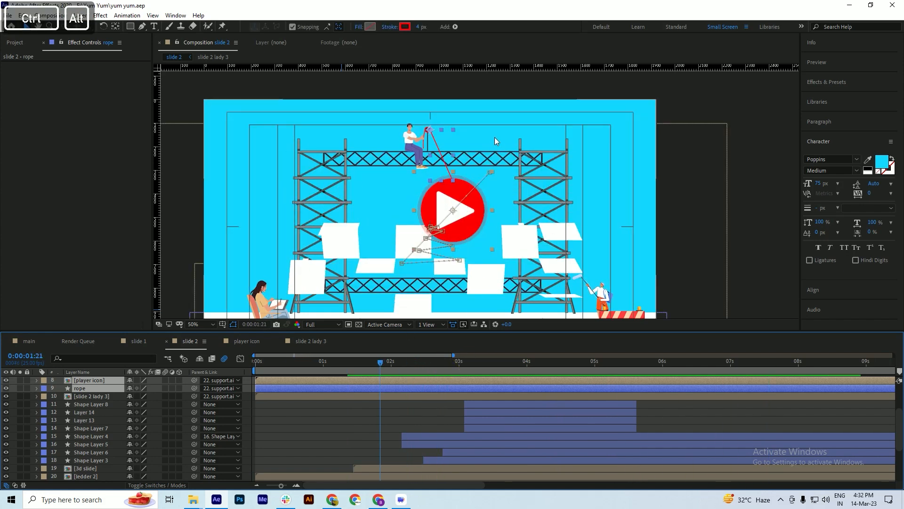
scroll(494, 137, down, 2)
scroll(481, 166, up, 2)
key(ctrl+s)
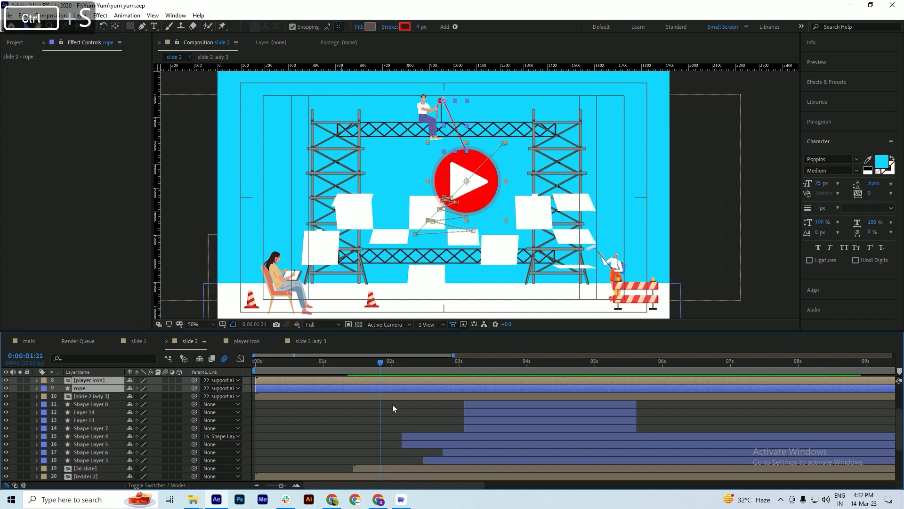
scroll(392, 393, down, 3)
key(ctrl+s)
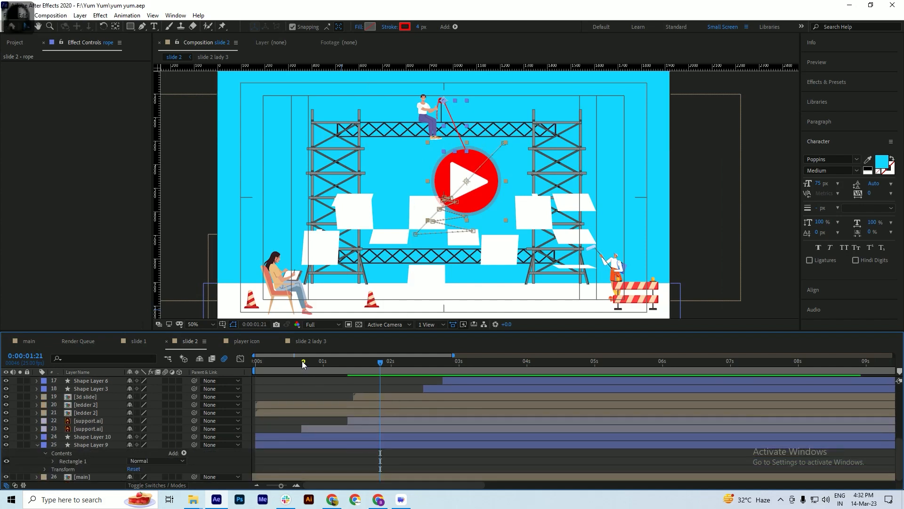
drag(302, 361, 239, 364)
key(ctrl+s)
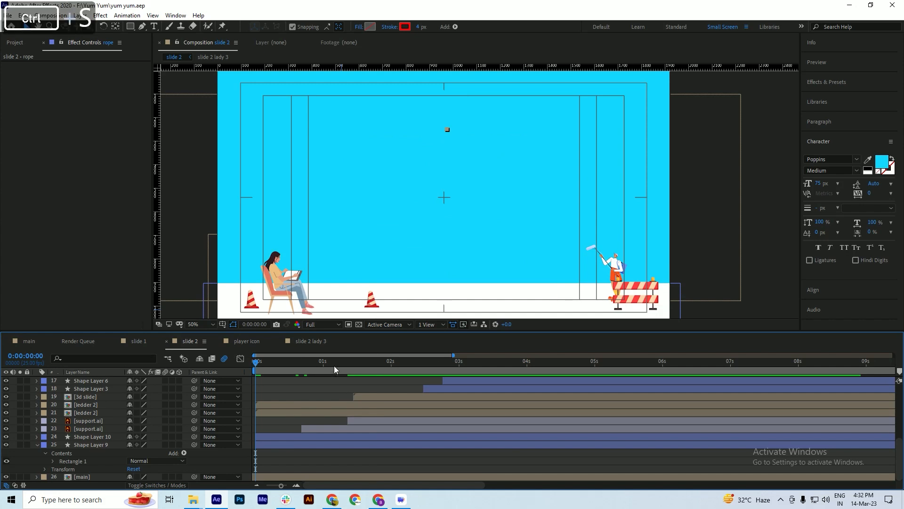
drag(257, 368, 349, 374)
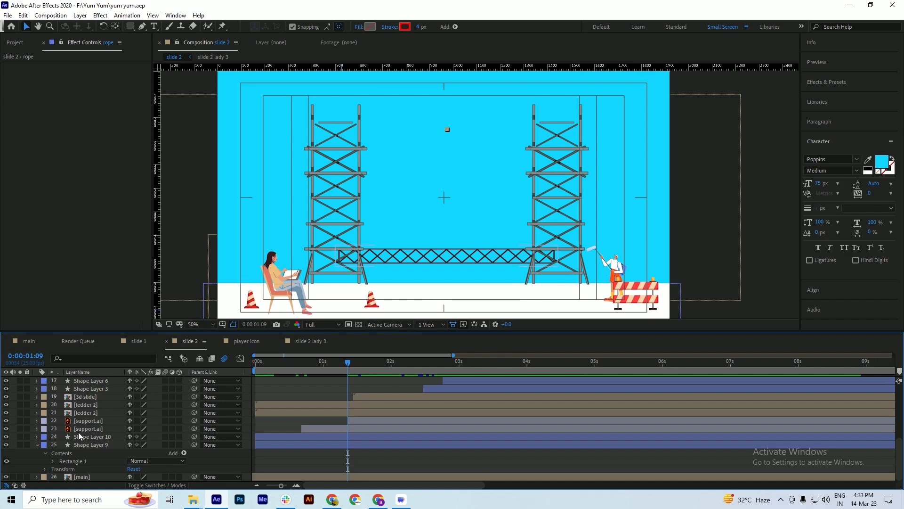
Step: Make the slide 2 lady 2 layer visible, place it directly below slide 2 lady 1, and save the project
scroll(88, 436, up, 4)
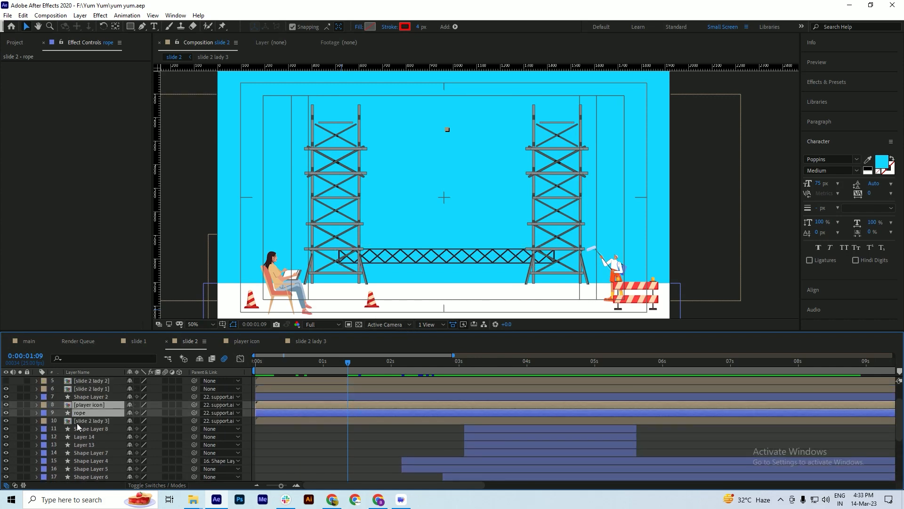
scroll(53, 414, up, 2)
click(5, 413)
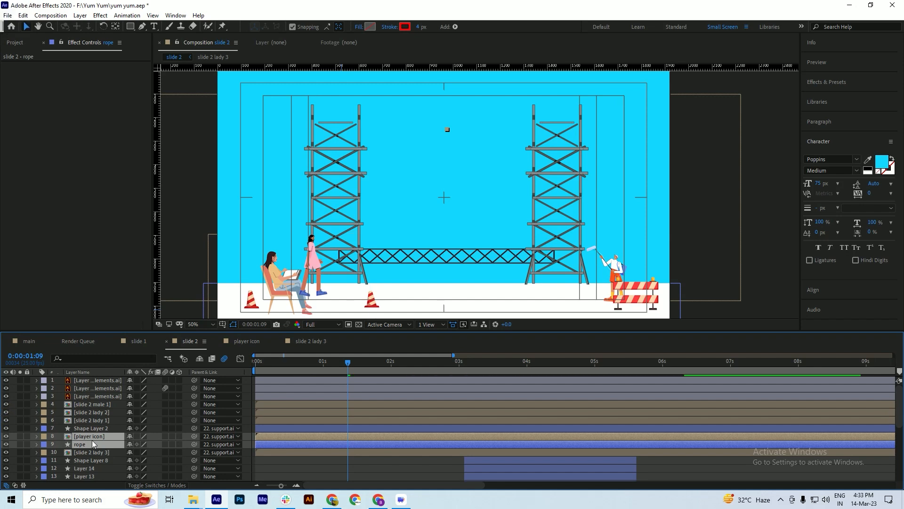
click(15, 409)
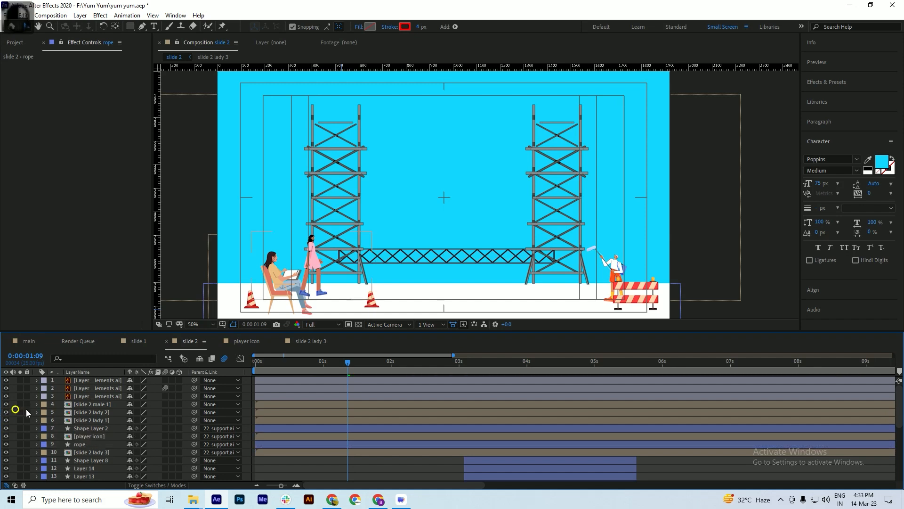
click(95, 414)
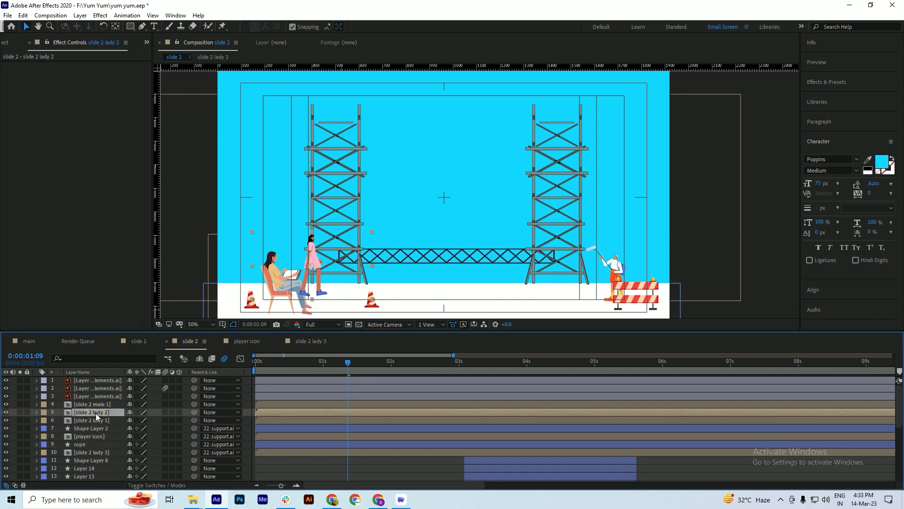
drag(95, 414, 96, 420)
key(ctrl+s)
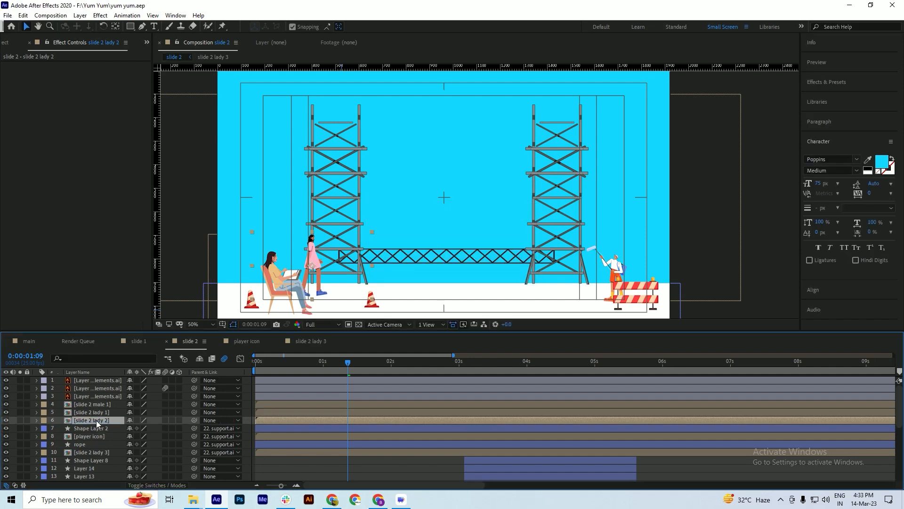
Step: At 0:00:00:00, parent layers 1 to 6, the street props and slide 2 characters, to Shape Layer 10; collapse Shape Layer 9 and save
key(ctrl+alt+Left)
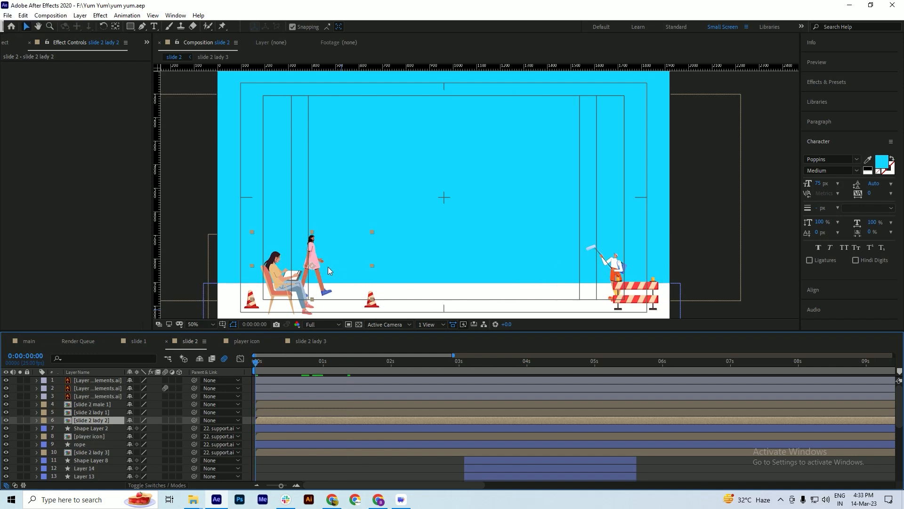
shift+click(95, 413)
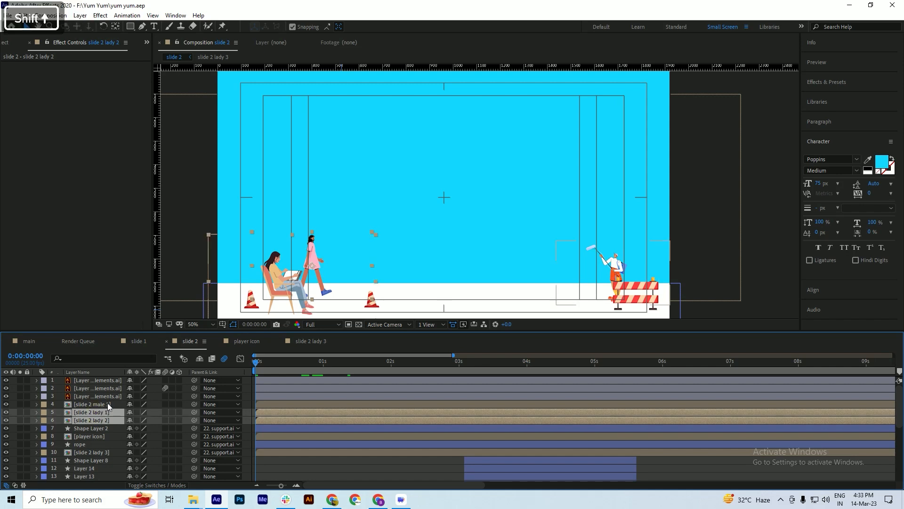
shift+click(107, 404)
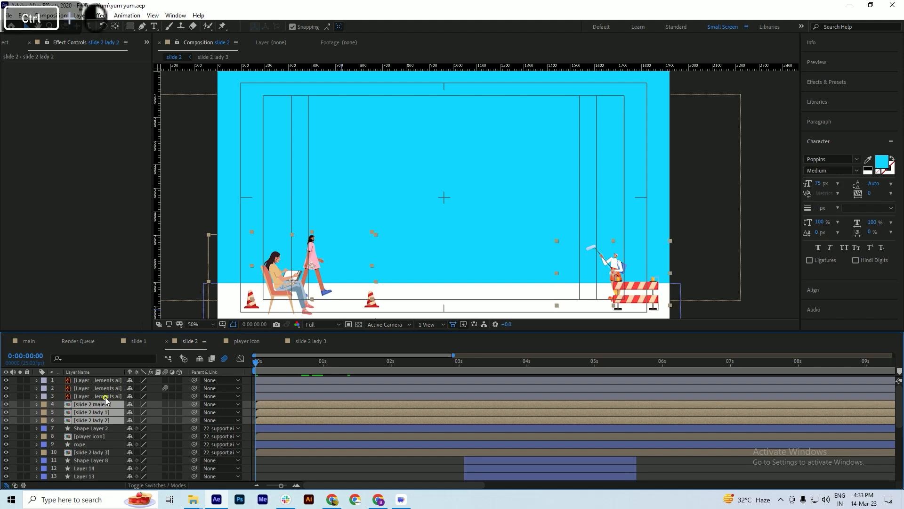
ctrl+click(105, 397)
ctrl+click(108, 388)
ctrl+click(115, 381)
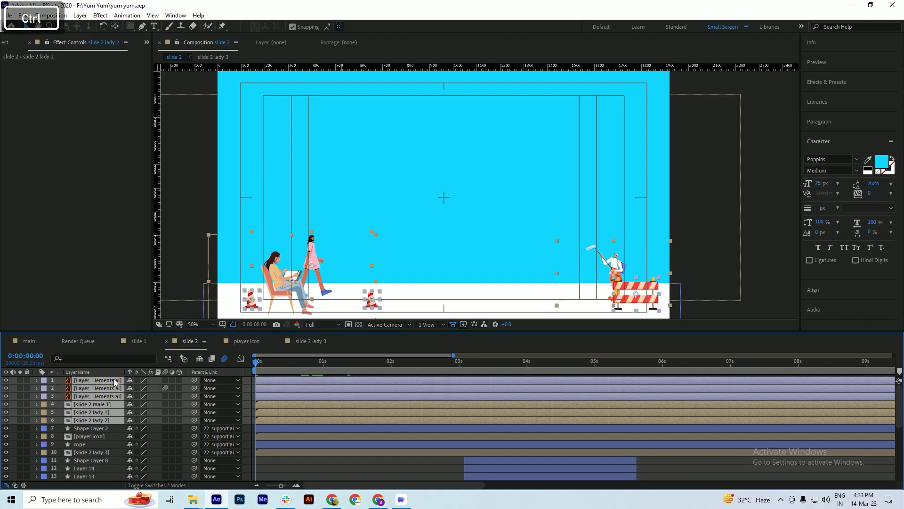
drag(193, 390, 95, 437)
scroll(64, 439, down, 5)
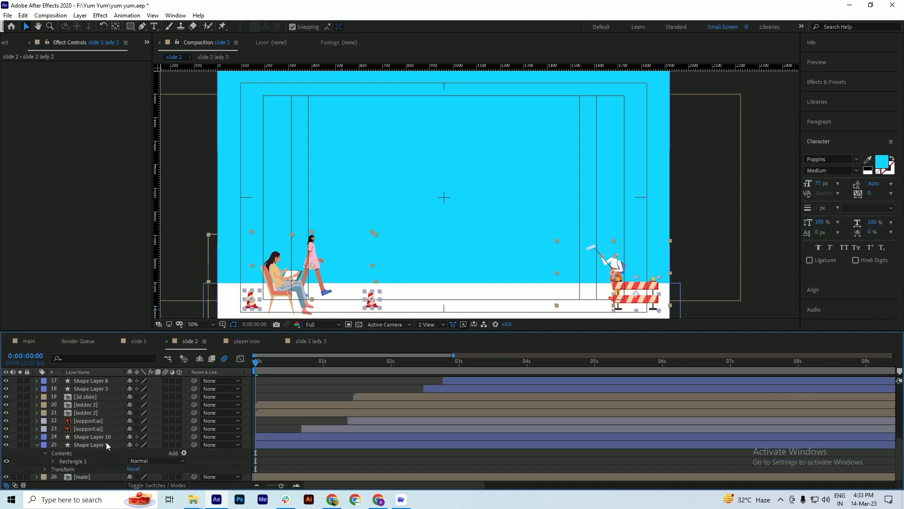
click(37, 445)
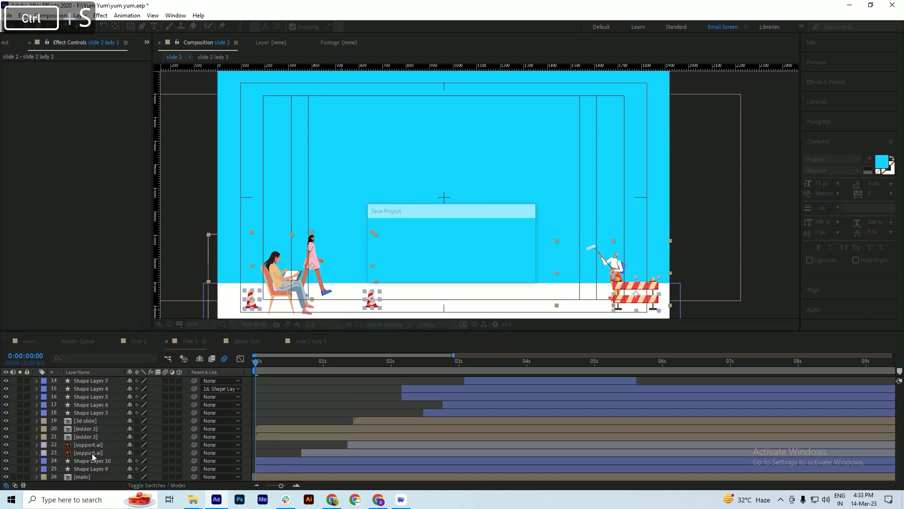
Step: Set a position keyframe on Shape Layer 10, the white ground, at 0:00:00:00 and save the project
click(93, 460)
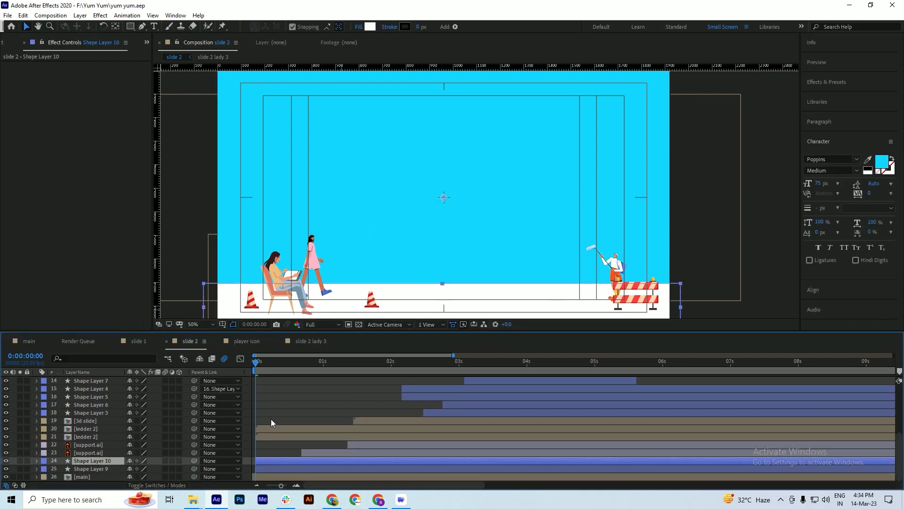
key(p)
click(60, 469)
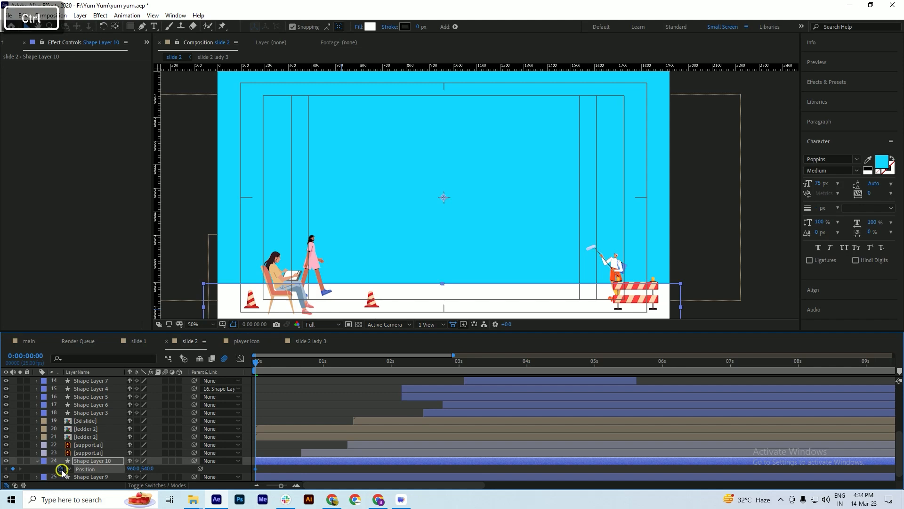
key(ctrl+s)
Step: Solo the main reference layer and add a position keyframe to Shape Layer 10 at 0:00:00:23
scroll(21, 471, down, 1)
click(20, 476)
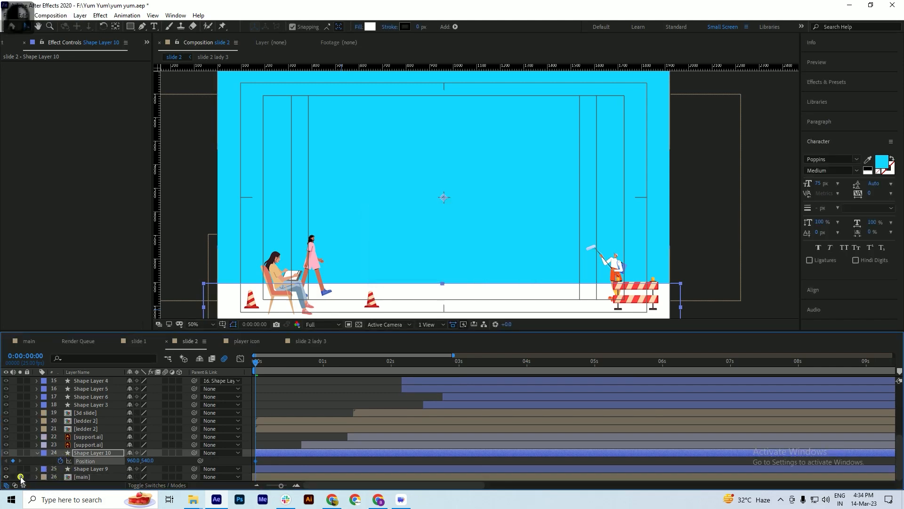
drag(269, 361, 318, 377)
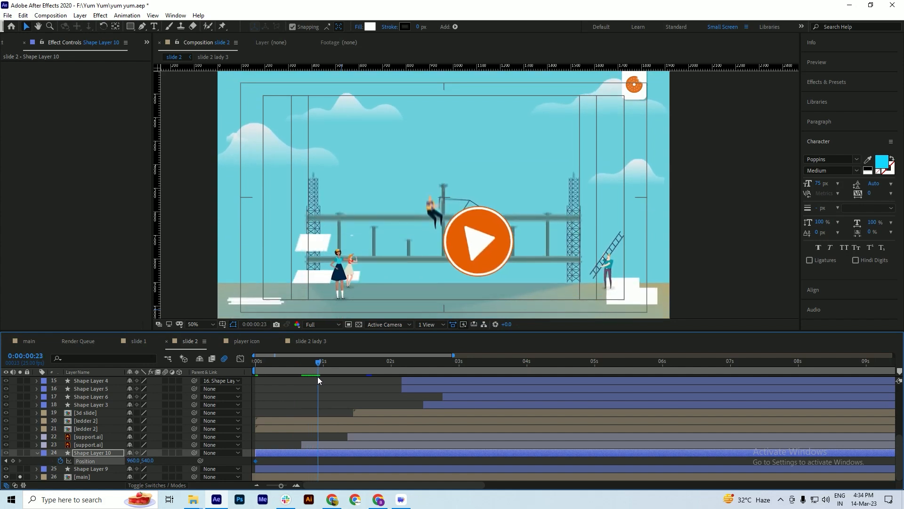
click(13, 460)
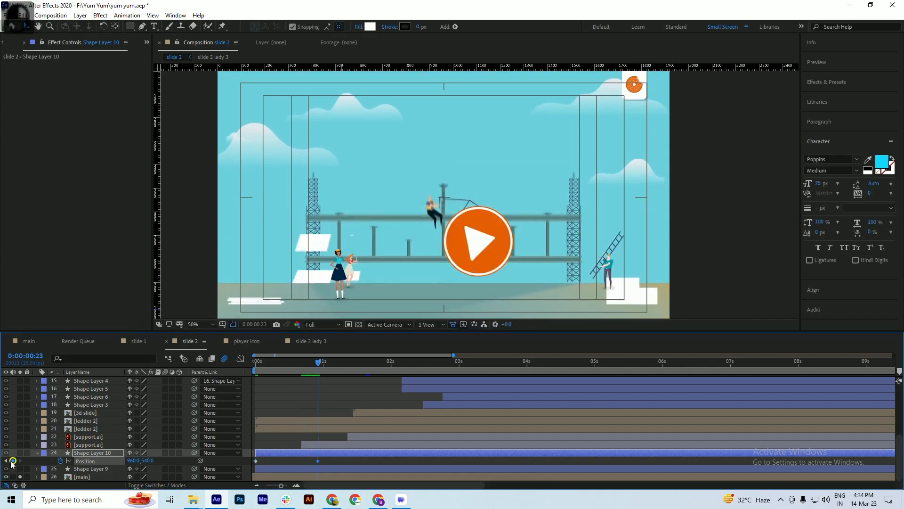
Step: At 0:00:00:00, lower Shape Layer 10's position to 960, 620 and turn off the main layer's solo
key(Home)
key(ctrl+s)
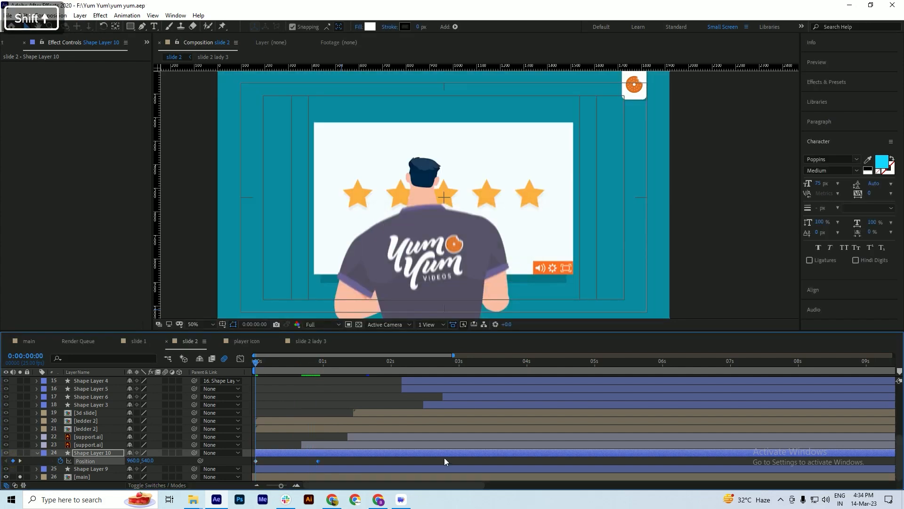
key(shift+Down)
key(shift+Down)
key(shift+Down)
key(shift+Down)
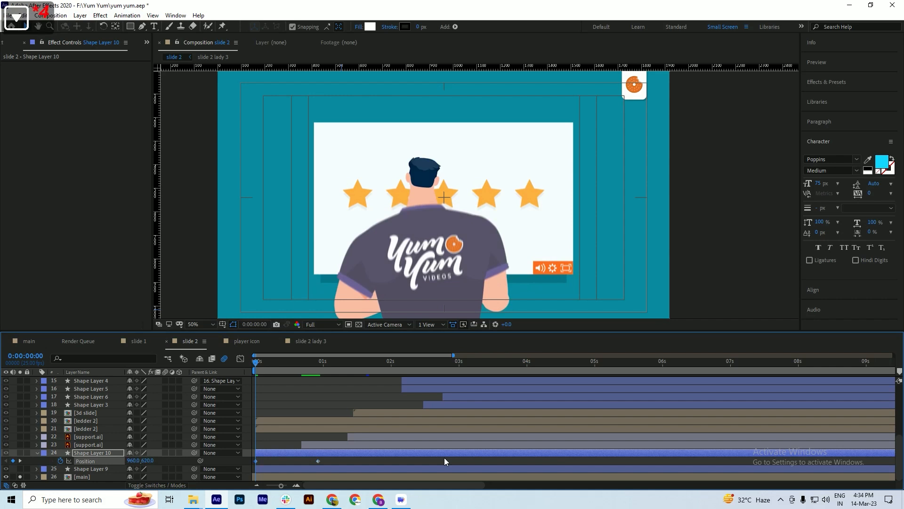
click(20, 477)
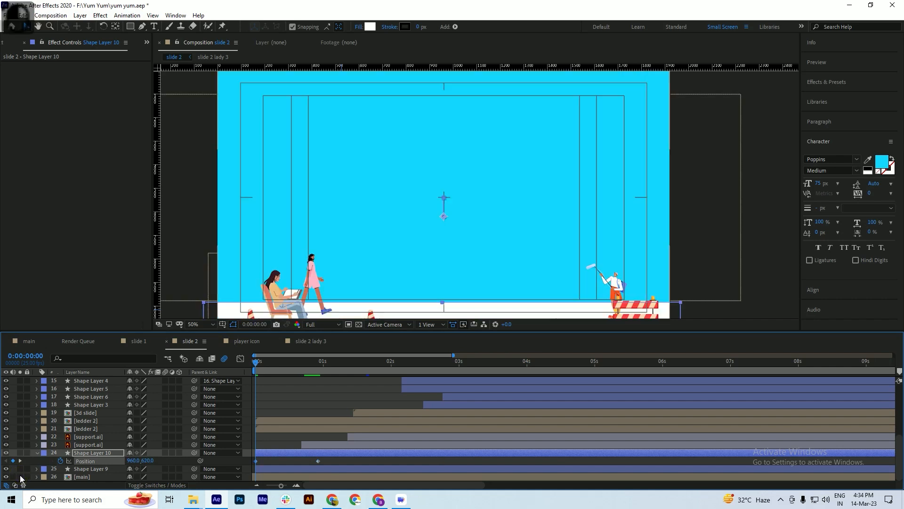
Step: Lower Shape Layer 10's position at 0:00:00:00 to 960, 1000 and save the project
key(shift+Down)
key(shift+Down)
key(shift+Down)
key(shift+Down)
key(shift+Down)
key(shift+Down)
key(shift+Down)
key(shift+Down)
key(shift+Down)
key(shift+Down)
key(shift+Down)
key(shift+Down)
key(shift+Down)
key(shift+Down)
key(shift+Down)
key(shift+Down)
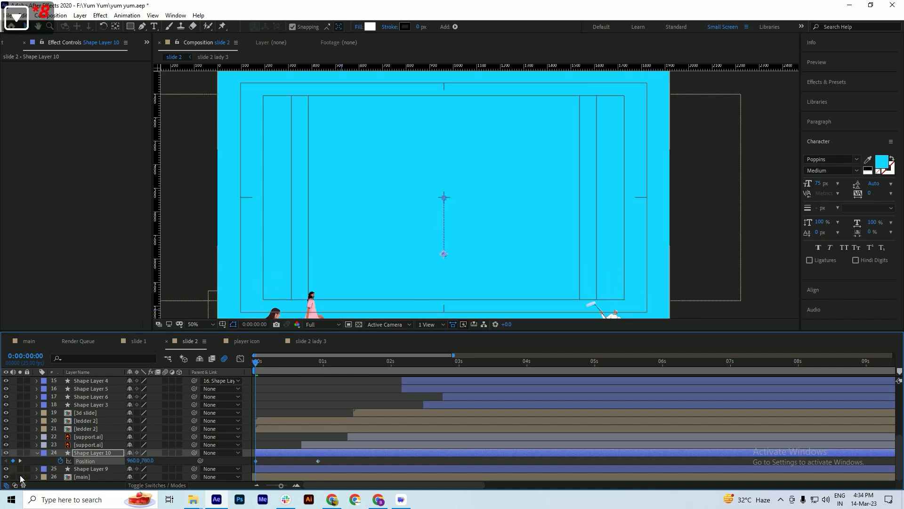
key(shift+Down)
key(shift+Down)
key(shift+Down)
key(shift+Down)
key(shift+Down)
key(shift+Down)
key(shift+Down)
key(shift+Down)
key(shift+Down)
key(shift+Down)
key(shift+Down)
key(shift+Down)
key(shift+Down)
key(shift+Down)
key(shift+Down)
key(shift+Down)
key(shift+Down)
key(shift+Down)
key(shift+Down)
key(shift+Down)
key(ctrl+s)
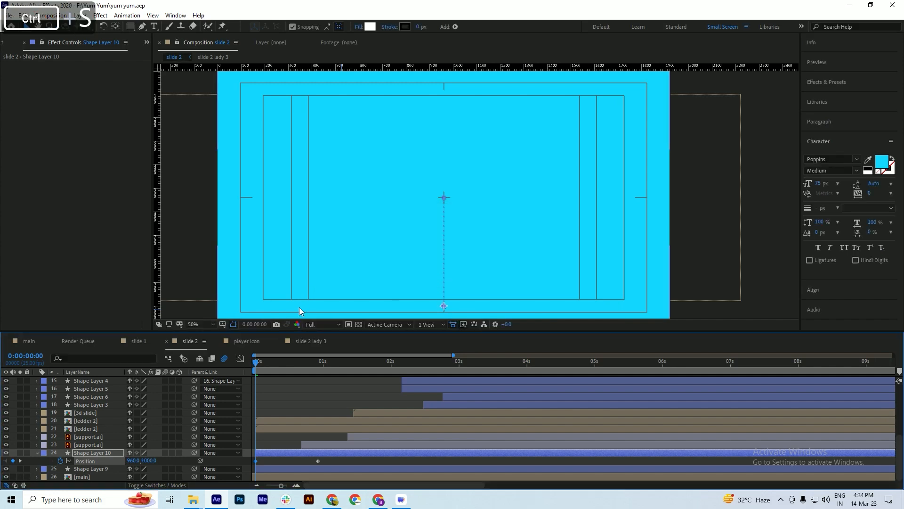
Step: Preview the ground's entrance, ease Shape Layer 10's position keyframes by reshaping their speed curve, and save the project
key(space)
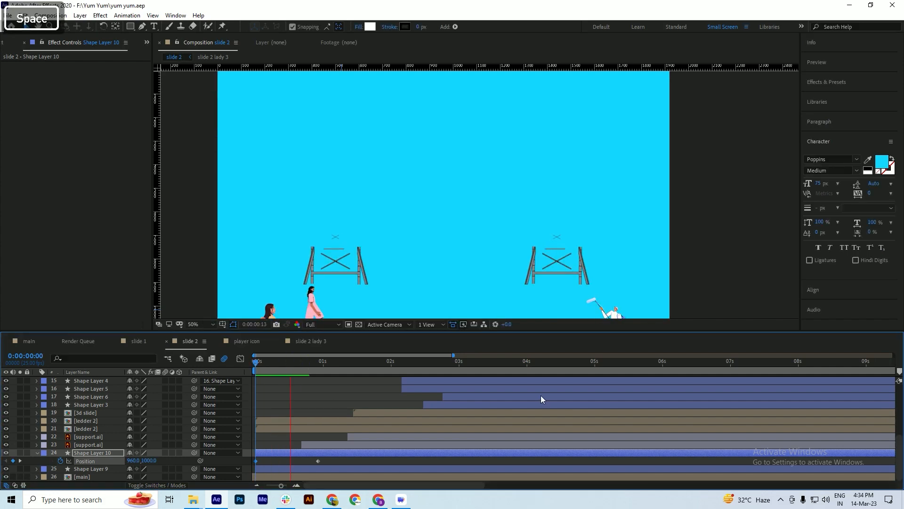
key(space)
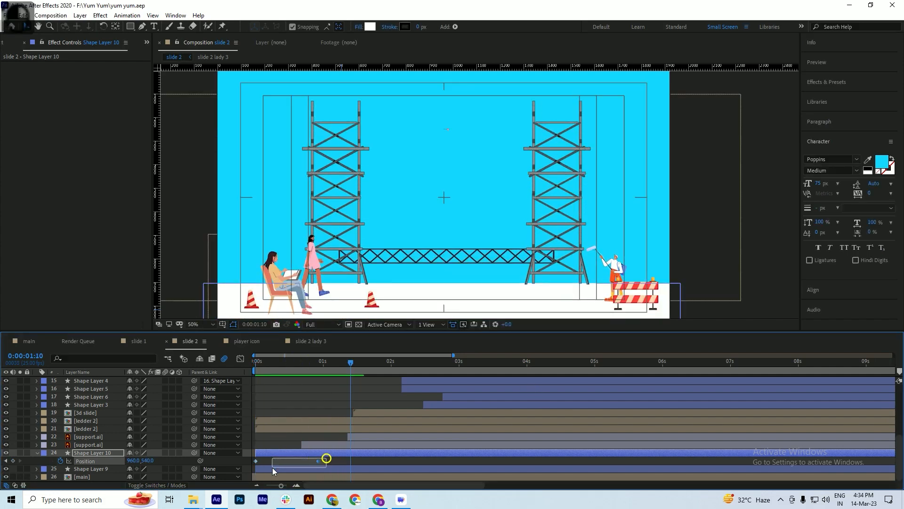
click(240, 359)
drag(265, 431, 298, 431)
key(ctrl+s)
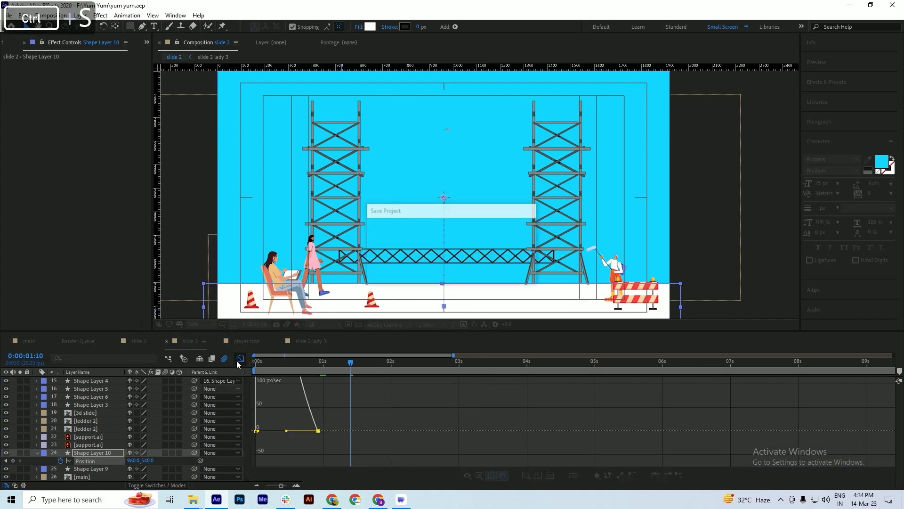
click(240, 359)
Step: Preview slide 2's opening repeatedly with the composition fitted to the viewer, checking the ground, street props and characters entering
drag(292, 363, 210, 369)
key(space)
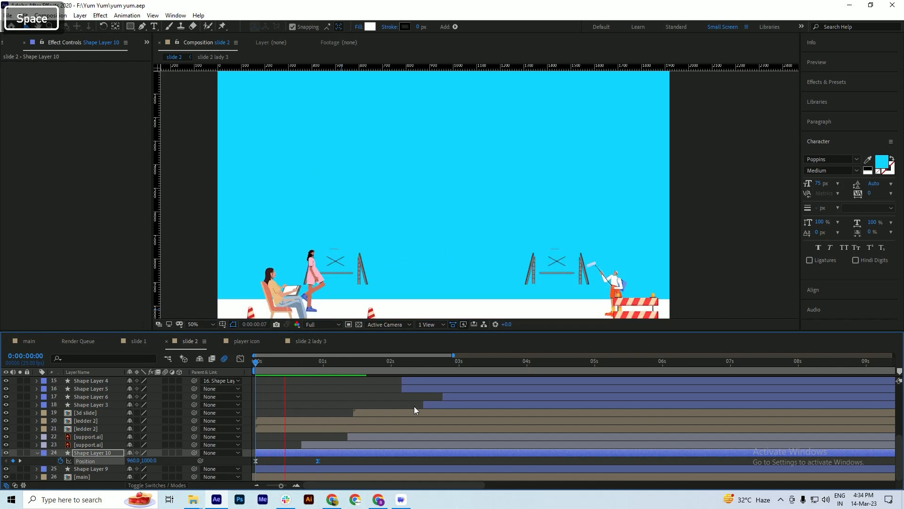
scroll(437, 185, down, 2)
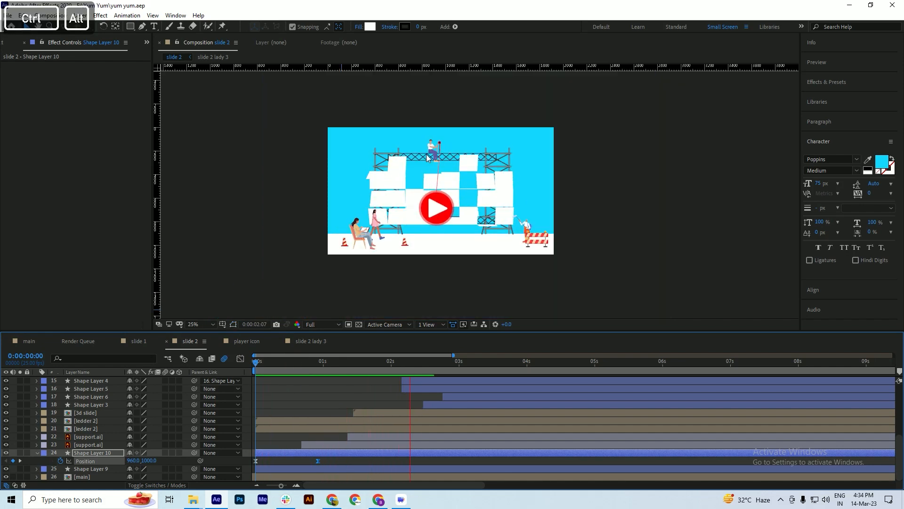
scroll(426, 152, up, 2)
click(213, 324)
click(208, 151)
click(228, 369)
key(space)
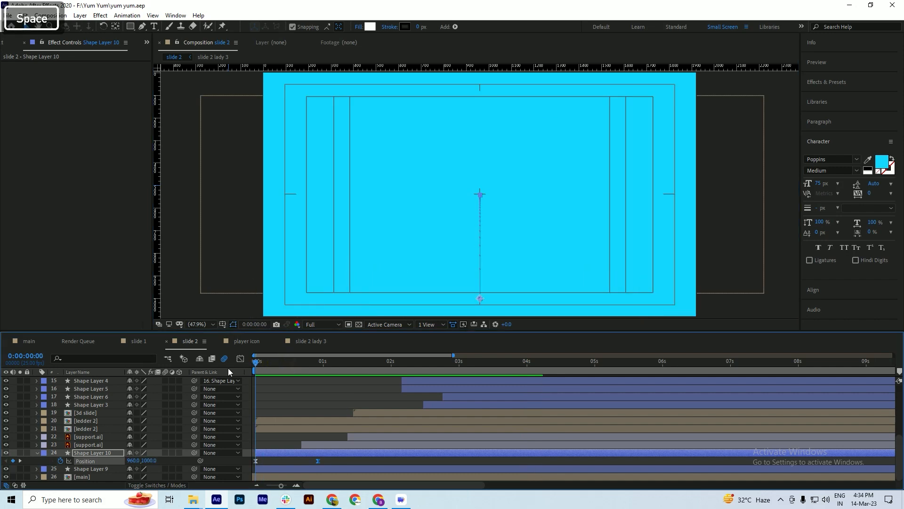
click(293, 363)
key(space)
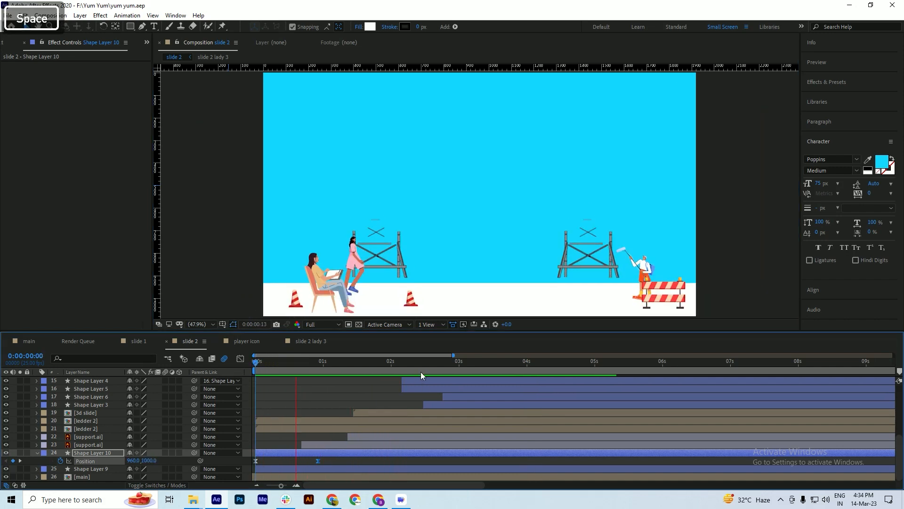
click(272, 364)
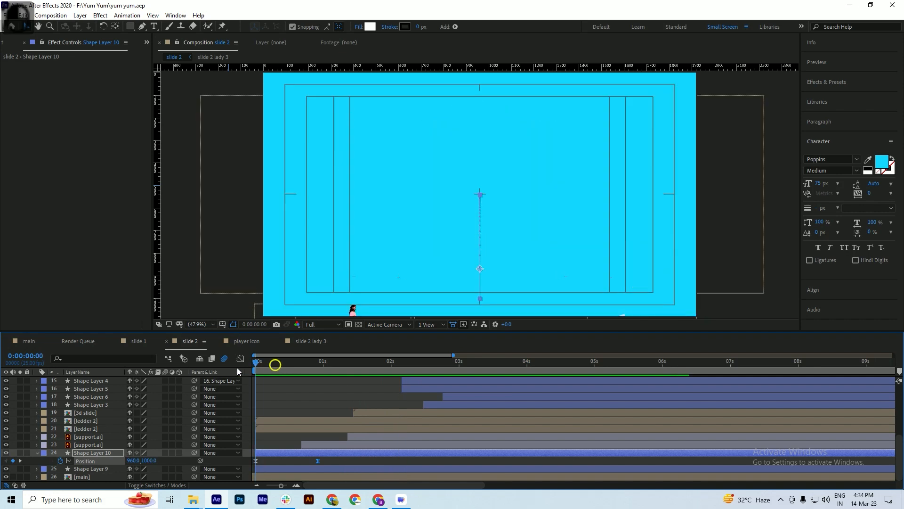
key(space)
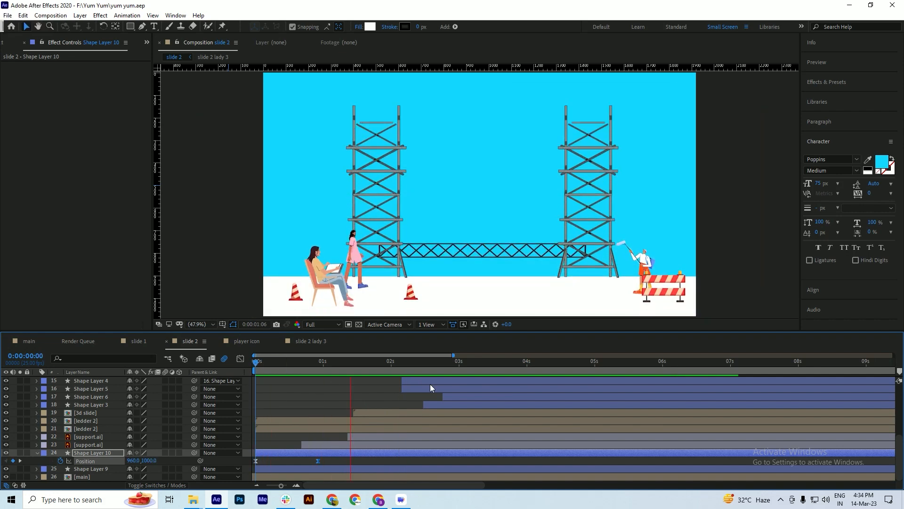
key(space)
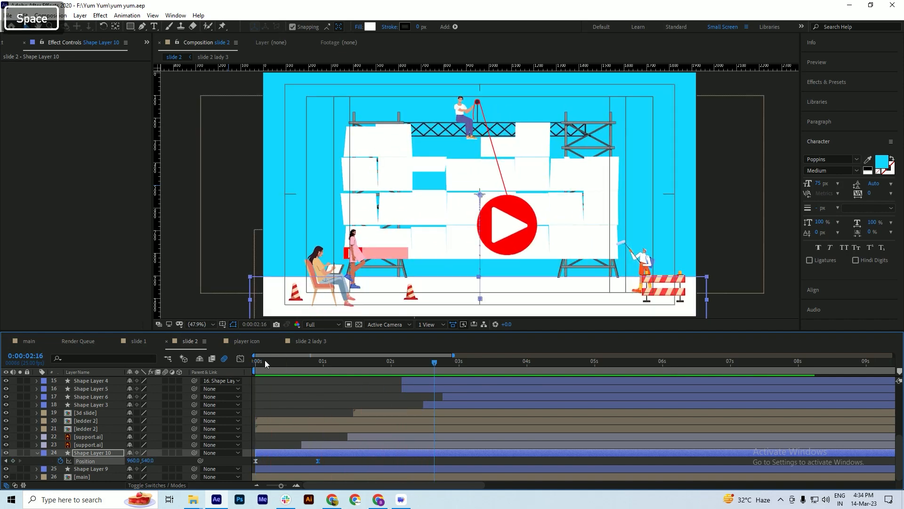
click(266, 362)
key(space)
drag(298, 371, 242, 400)
key(space)
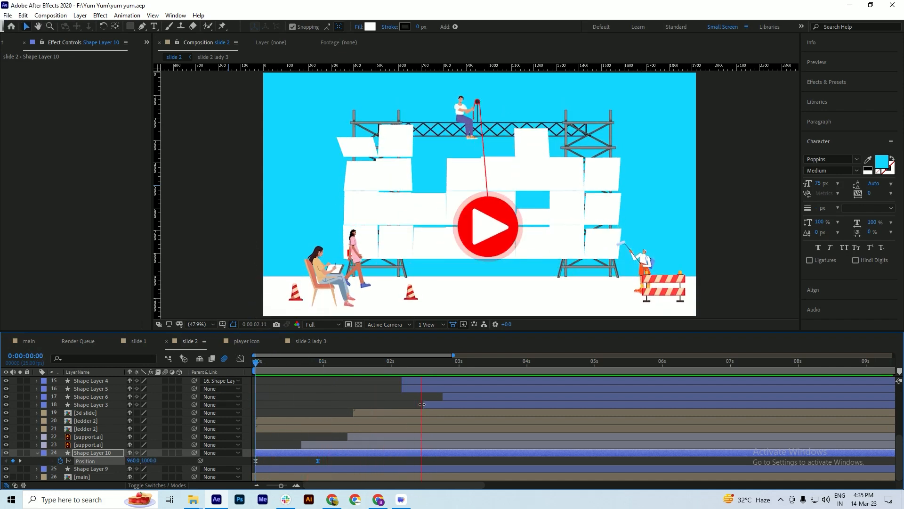
key(space)
drag(295, 363, 236, 399)
key(space)
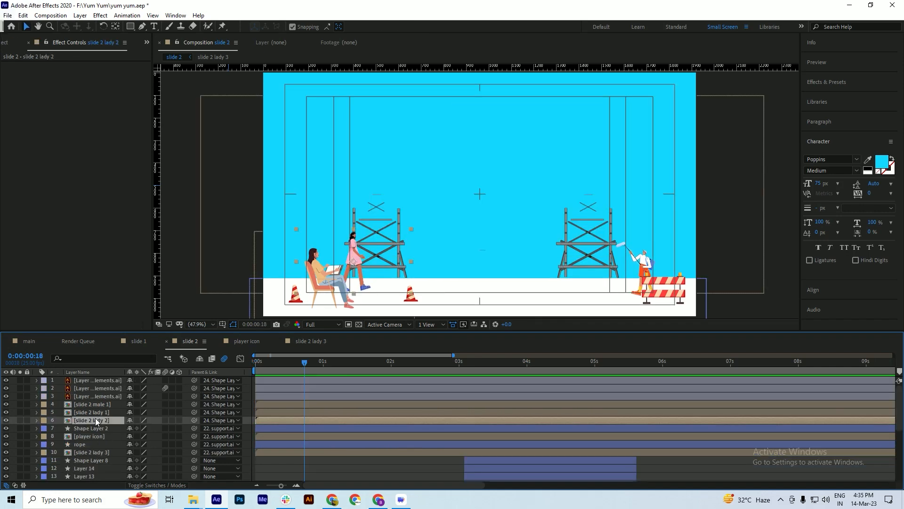
Step: Keyframe slide 2 lady 2's position at 0:00:00:18 and move her across to 420, 288 at 0:00:07:00
key(p)
click(60, 428)
drag(305, 363, 566, 385)
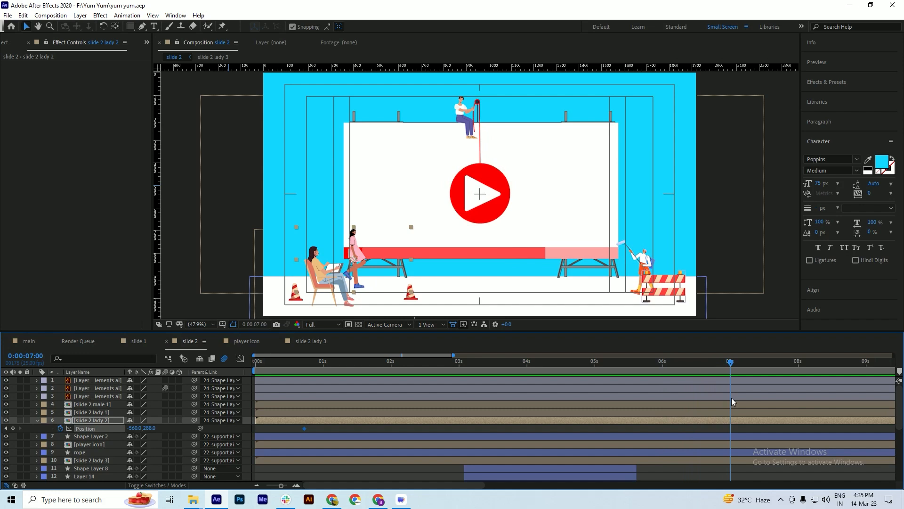
key(shift+Right)
key(shift+Right)
key(shift+Right)
key(shift+Right)
key(shift+Right)
key(shift+Right)
key(shift+Right)
key(shift+Right)
key(shift+Right)
key(shift+Right)
key(shift+Right)
key(shift+Right)
key(shift+Right)
key(shift+Right)
key(shift+Right)
key(shift+Right)
key(shift+Right)
key(shift+Right)
key(shift+Right)
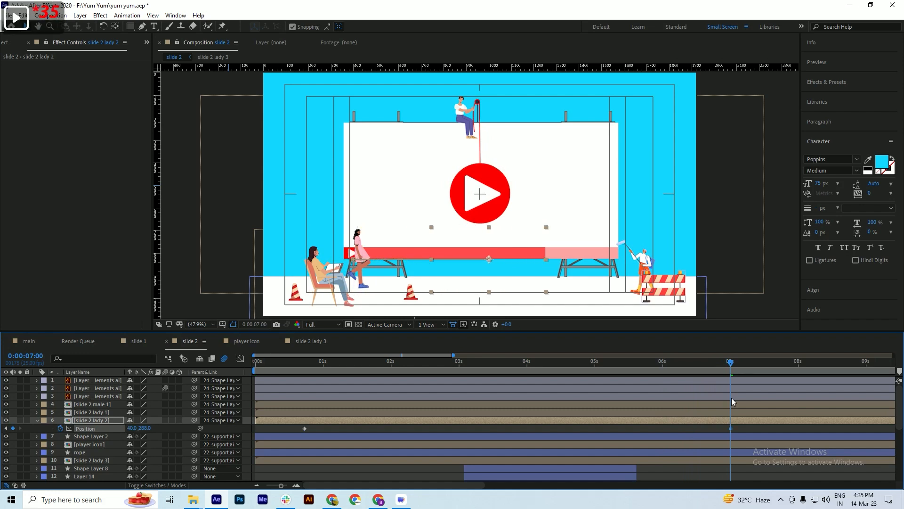
key(shift+Right)
key(shift+Right)
key(shift+Right)
key(shift+Right)
key(shift+Right)
key(shift+Right)
key(shift+Right)
Step: Preview slide 2 lady 2's walk from 0:00:00:18 and save the project
drag(518, 363, 304, 399)
key(space)
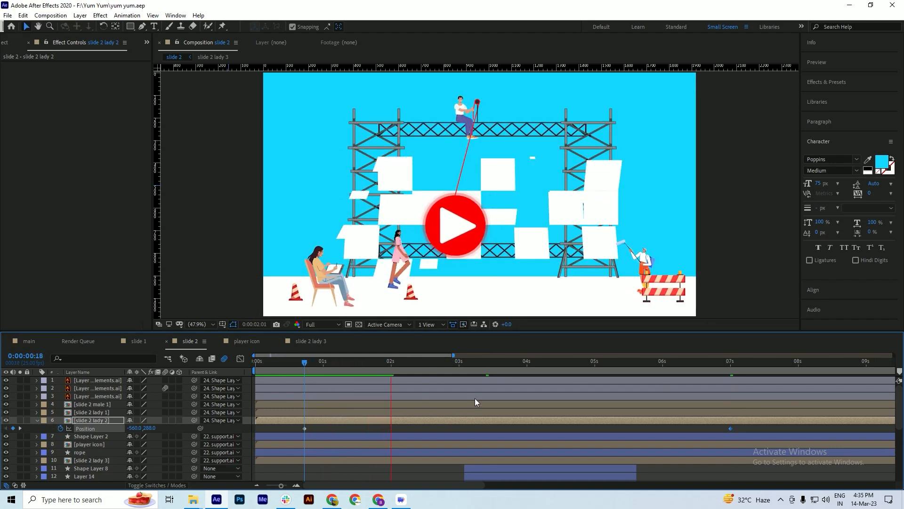
key(ctrl+s)
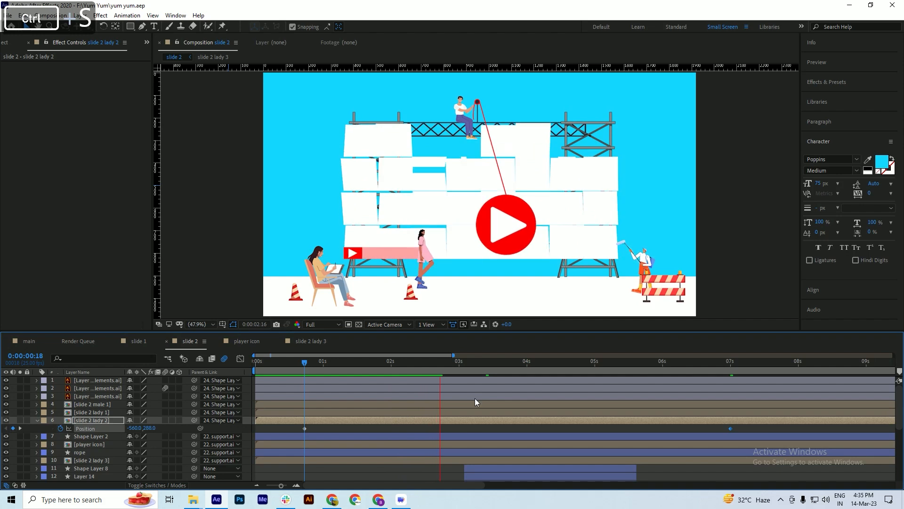
key(space)
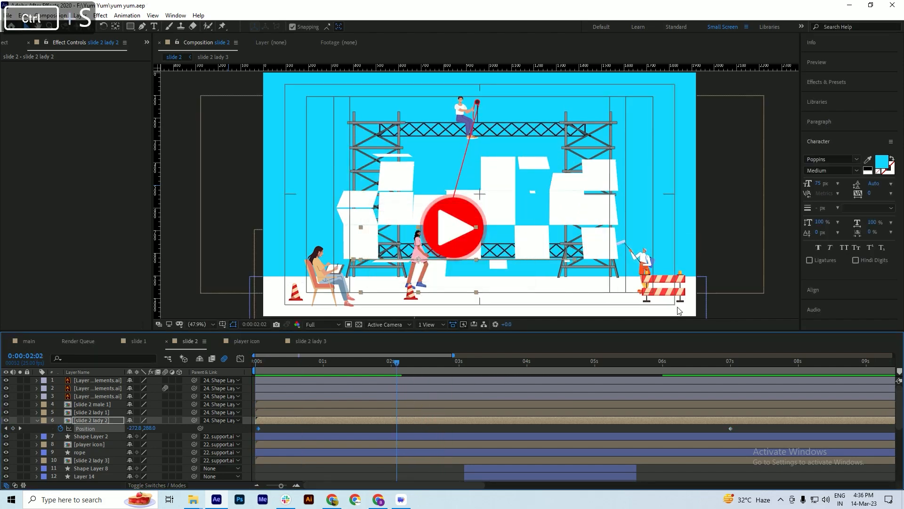
Step: Set a position keyframe on slide 2 male 1, the painter, at 0:00:00:00 and save the project
click(645, 268)
key(Home)
key(p)
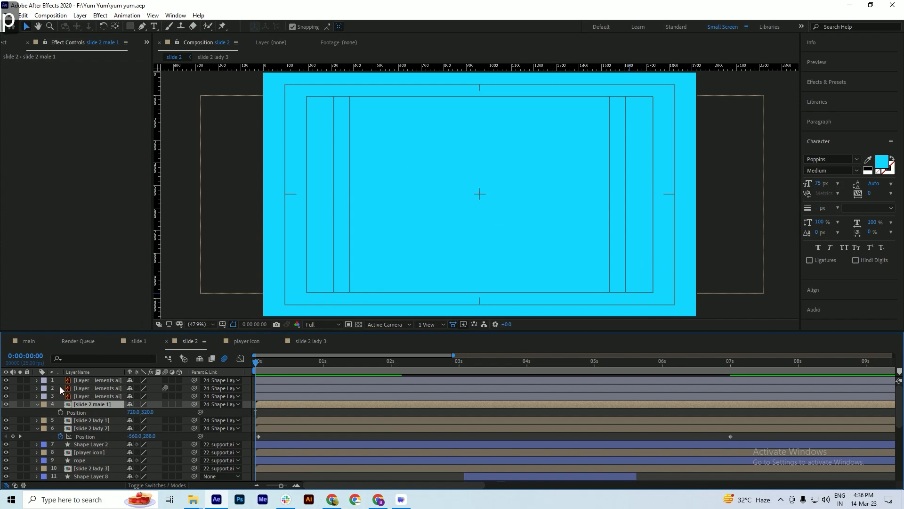
click(60, 412)
key(ctrl+s)
Step: At 0:00:07:00, move slide 2 male 1 to position 220, 320 and save the project
drag(524, 363, 731, 387)
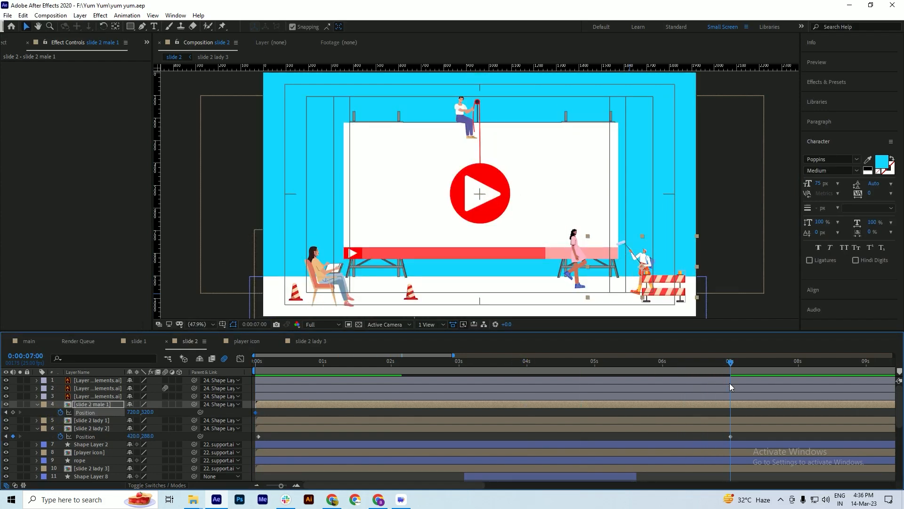
key(shift+Left)
key(shift+Left)
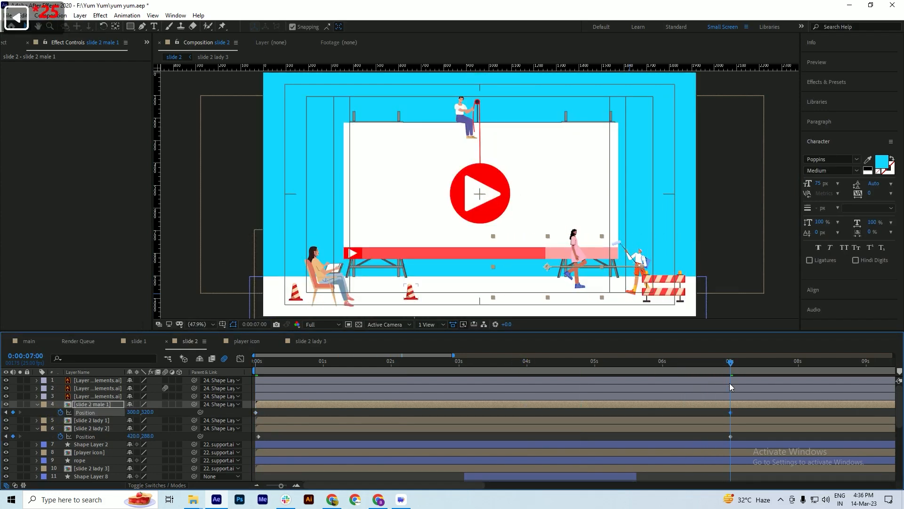
key(shift+Left)
key(shift+Left)
key(shift+Left)
key(shift+Left)
key(shift+Left)
key(shift+Left)
key(shift+Left)
key(shift+Left)
key(ctrl+s)
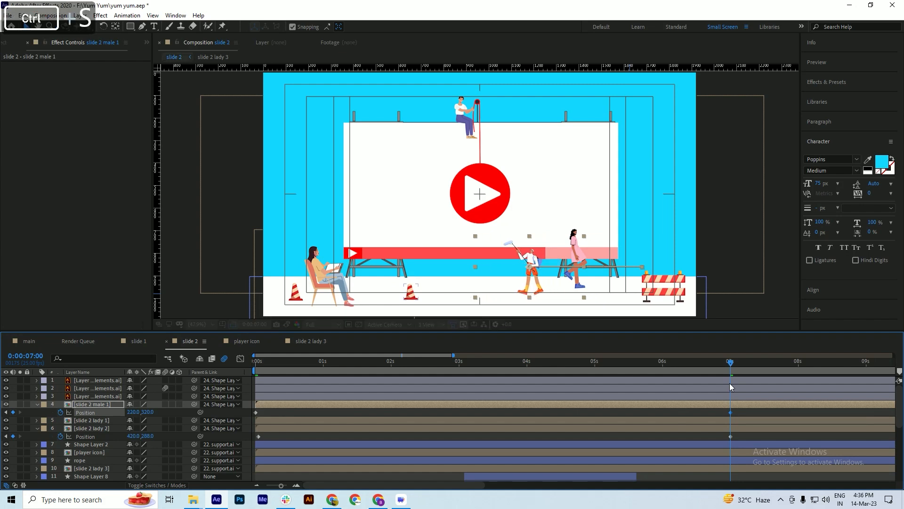
Step: Preview the two walking characters, collapse the properties of all layers and save the project
key(space)
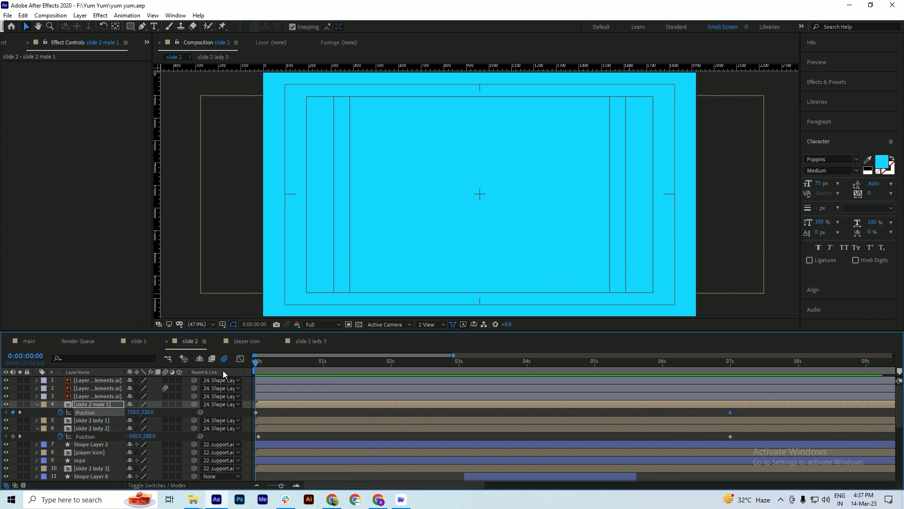
key(ctrl+a)
click(36, 404)
key(ctrl+s)
Step: Solo the main reference layer, go to 0:00:06:14 just before its play icon zooms in, and save the project
drag(372, 361, 715, 379)
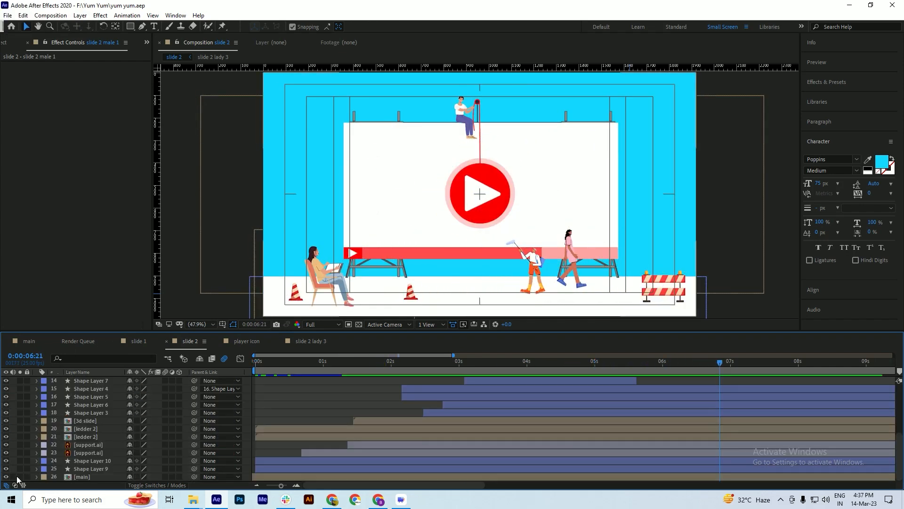
click(20, 476)
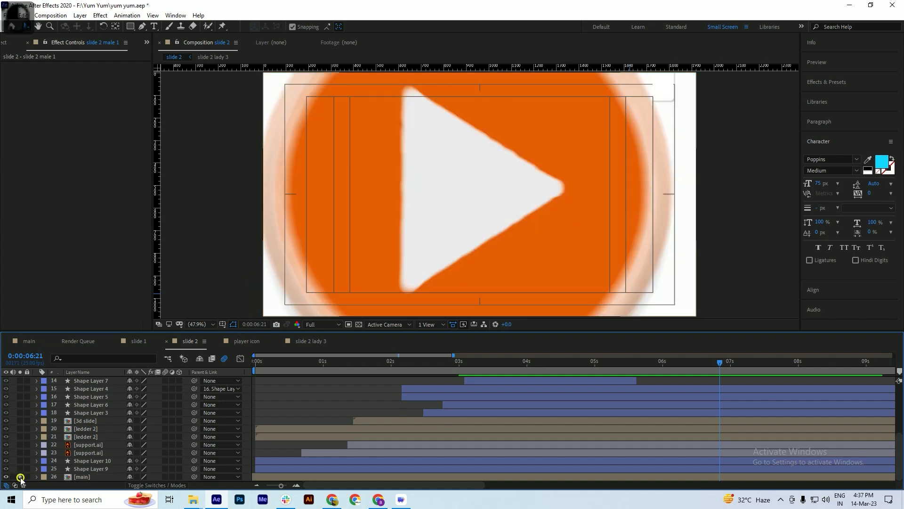
drag(728, 368, 706, 373)
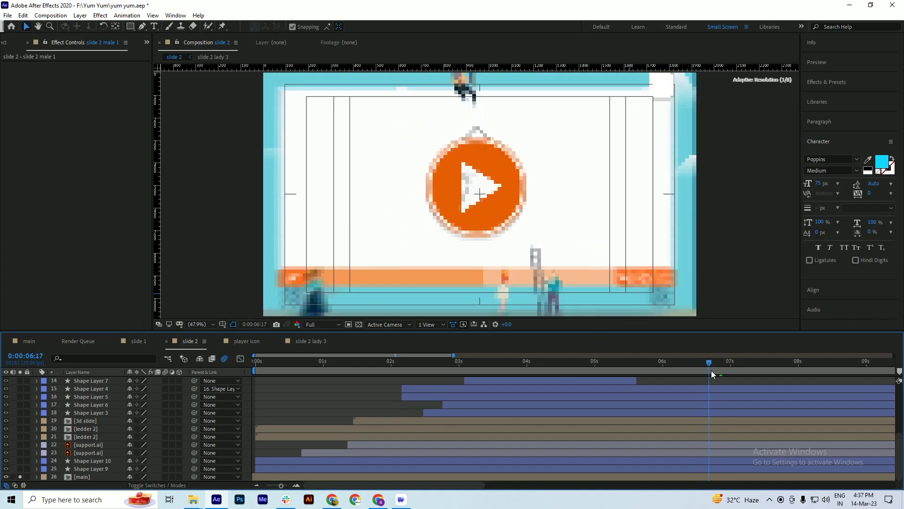
click(705, 374)
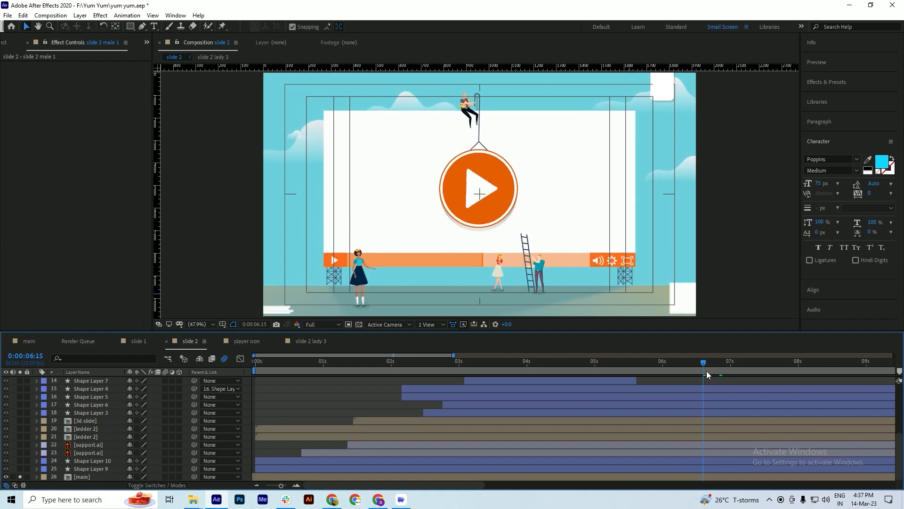
key(ctrl+s)
scroll(721, 443, up, 5)
key(ctrl+s)
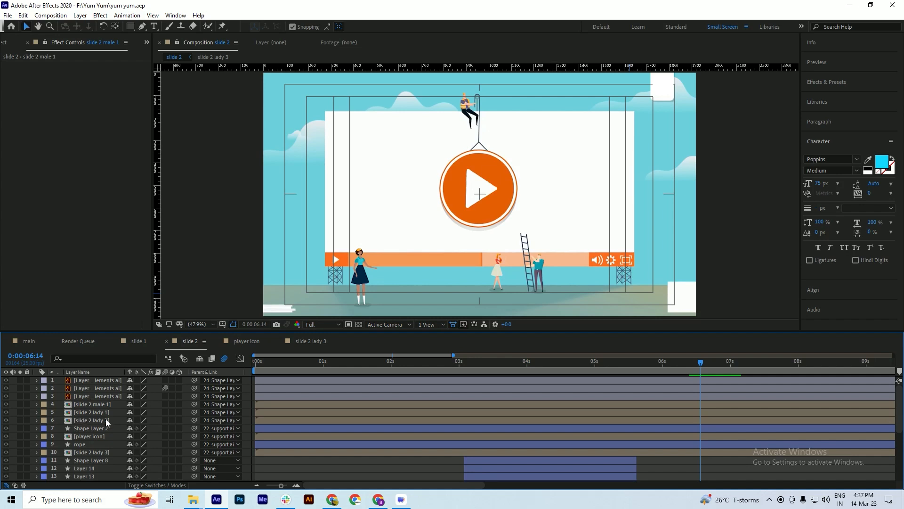
Step: Add a null object at the top of slide 2's layer stack and save the project
key(ctrl)
scroll(166, 424, down, 5)
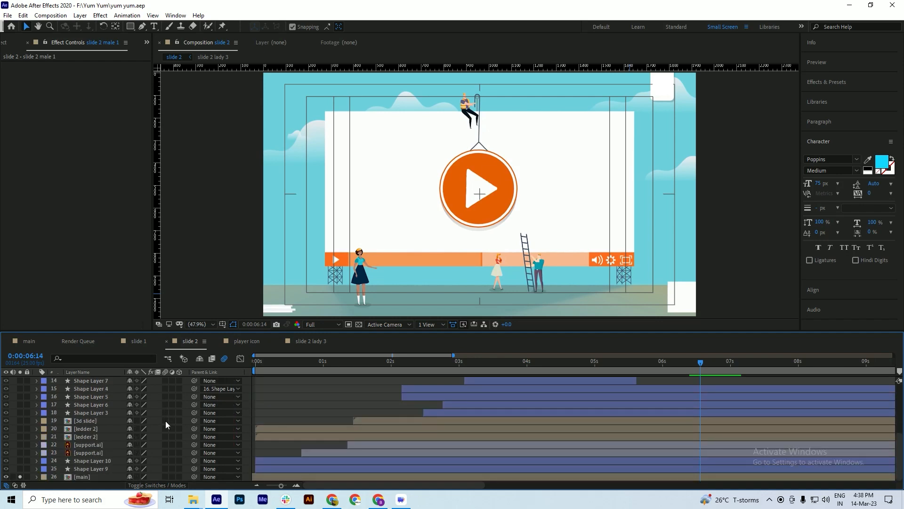
scroll(166, 425, up, 5)
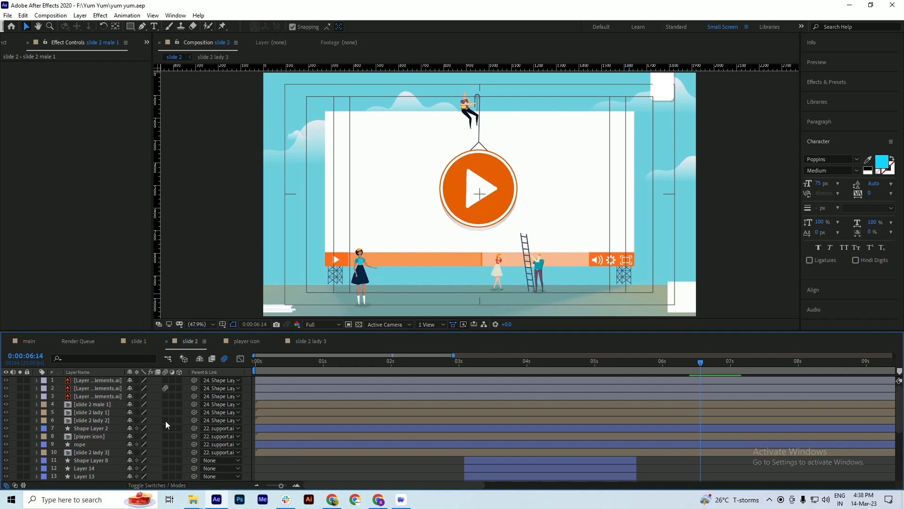
key(ctrl+s)
right_click(16, 397)
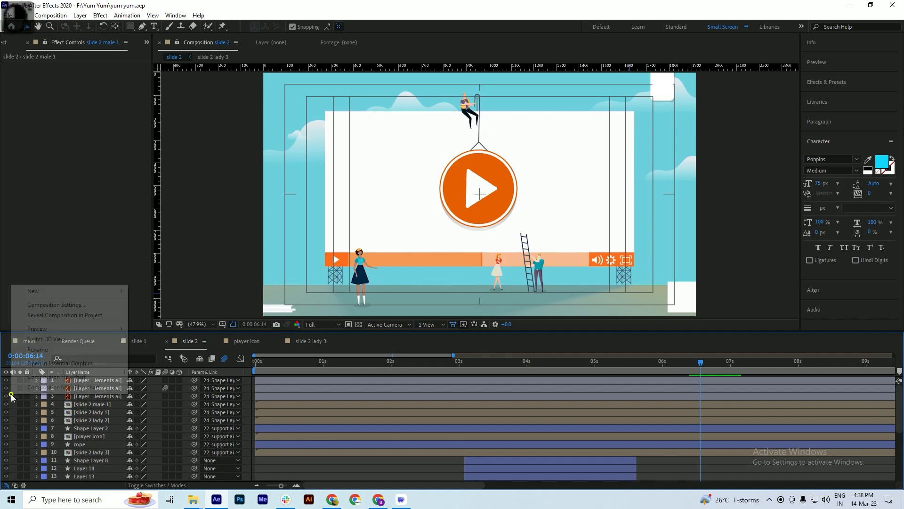
mouse_move(33, 291)
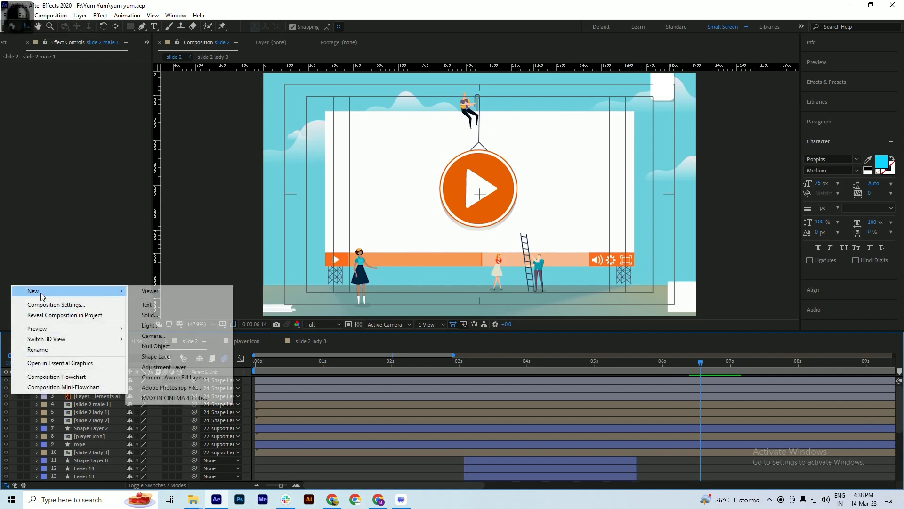
click(161, 347)
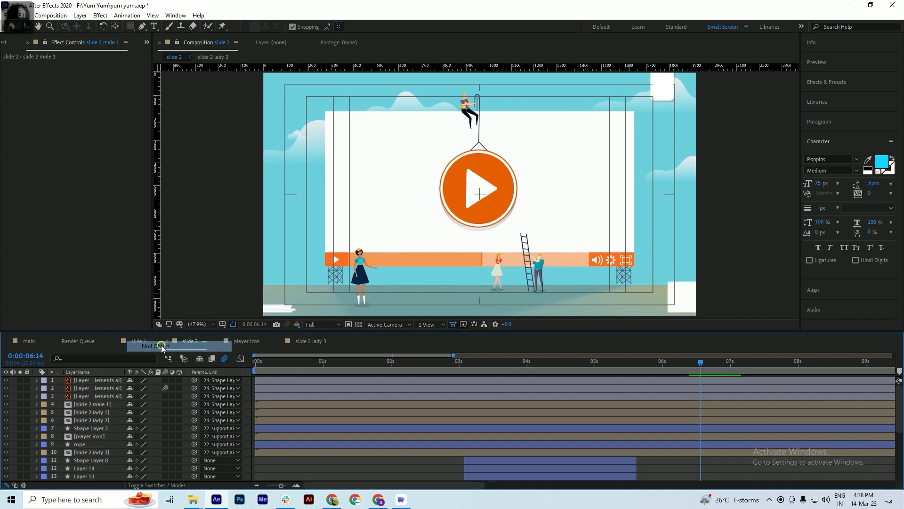
key(ctrl+s)
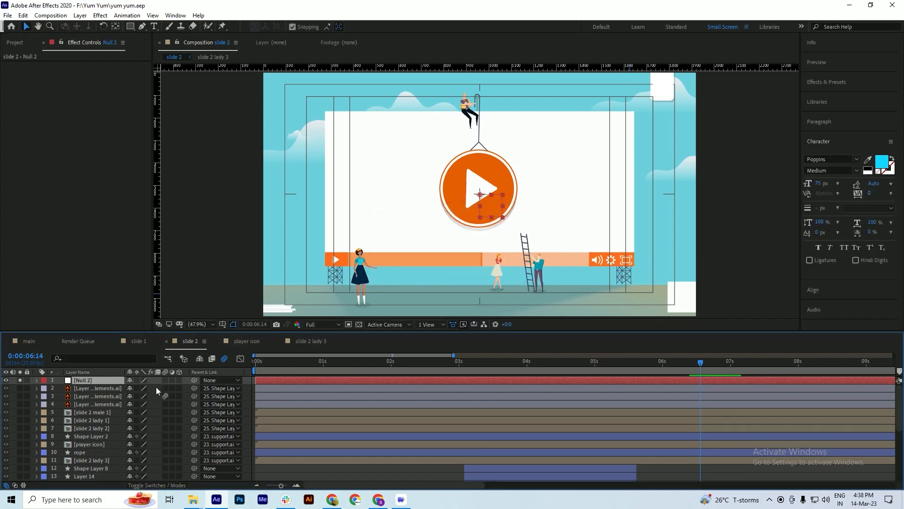
Step: Parent all unparented layers from Shape Layer 8 down to Shape Layer 9, excluding the main reference, to Null 2 and save the project
scroll(141, 440, down, 3)
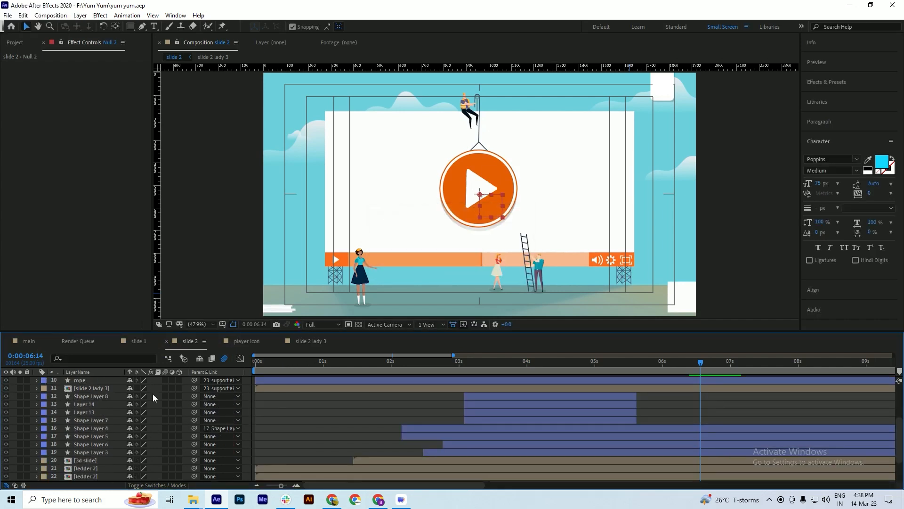
click(87, 398)
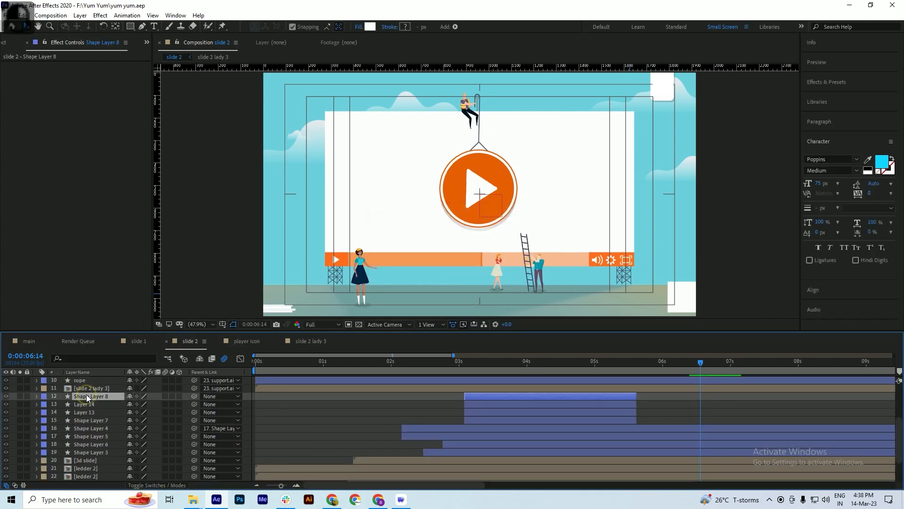
shift+click(85, 420)
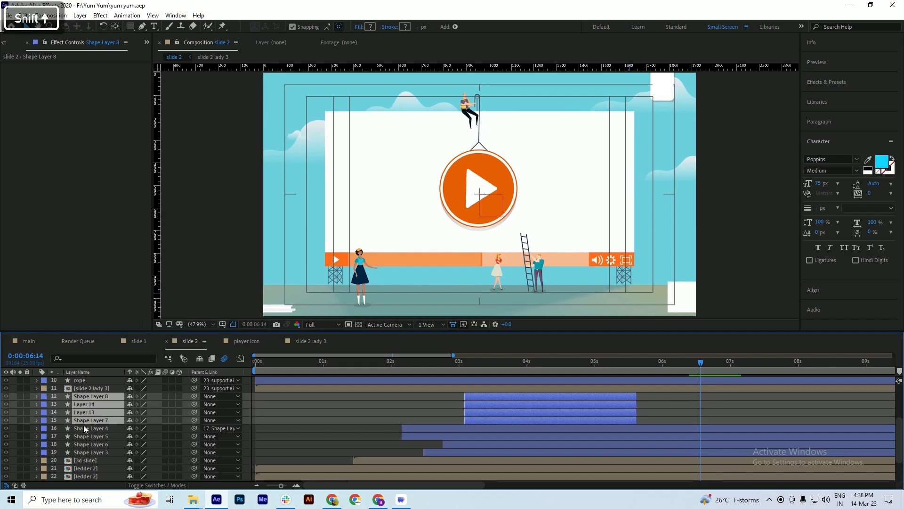
ctrl+click(82, 437)
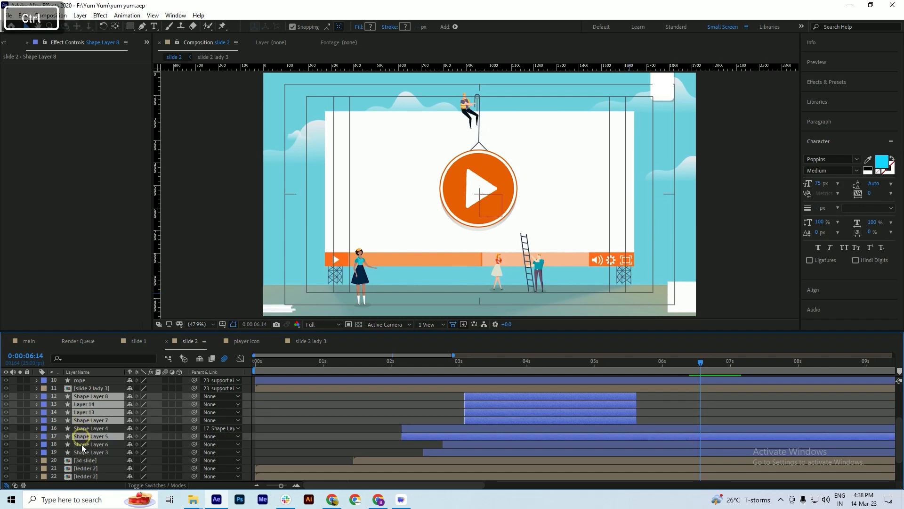
ctrl+click(83, 445)
ctrl+click(82, 452)
ctrl+click(85, 461)
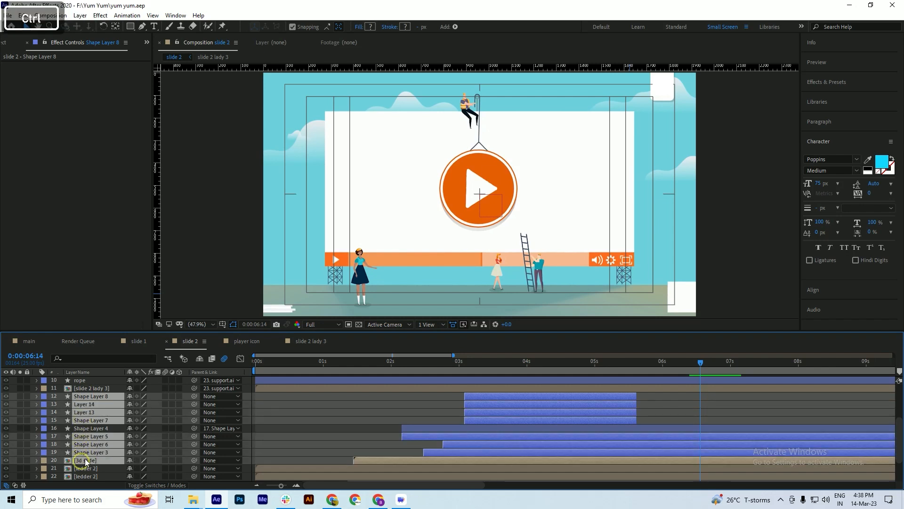
scroll(86, 447, down, 2)
ctrl+click(87, 429)
ctrl+click(85, 436)
ctrl+click(84, 444)
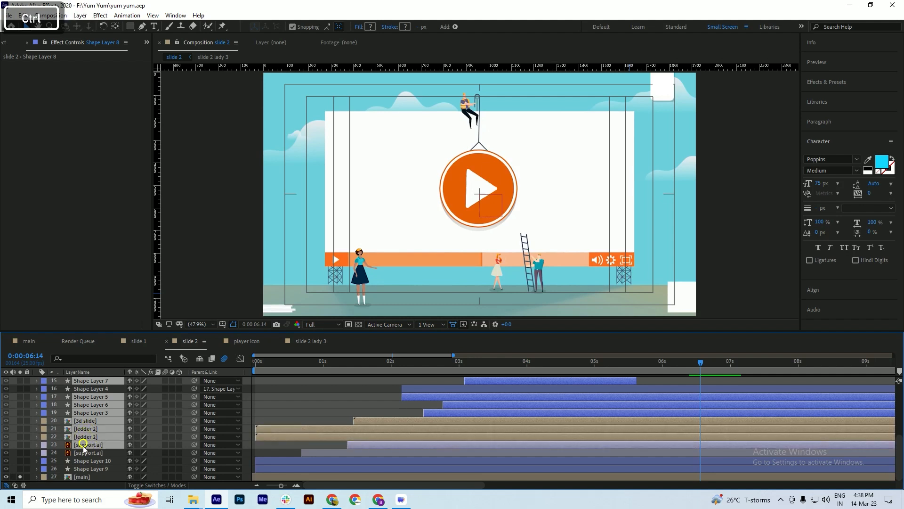
ctrl+click(83, 452)
ctrl+click(82, 460)
ctrl+click(81, 469)
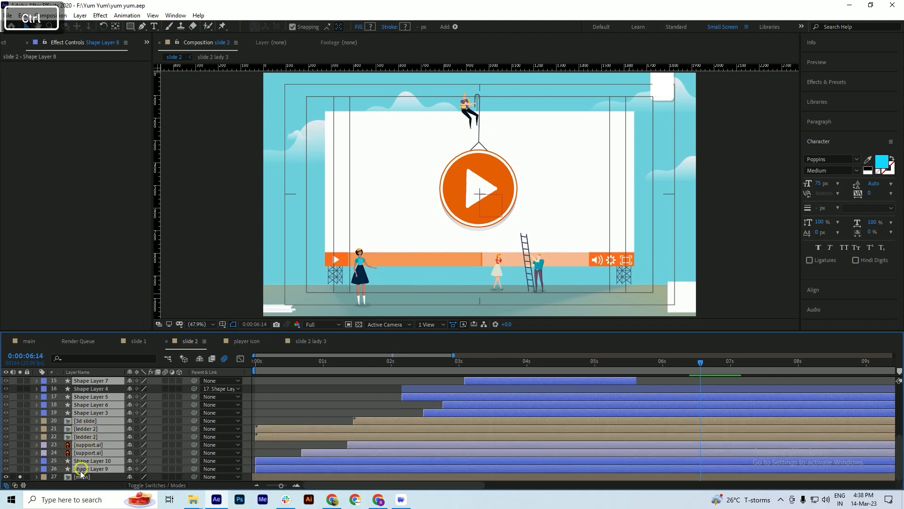
scroll(93, 448, up, 5)
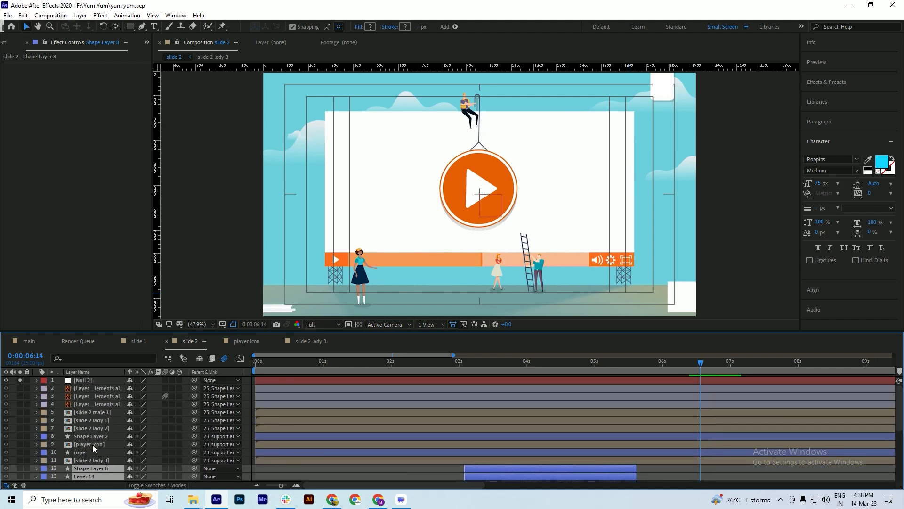
scroll(93, 447, down, 3)
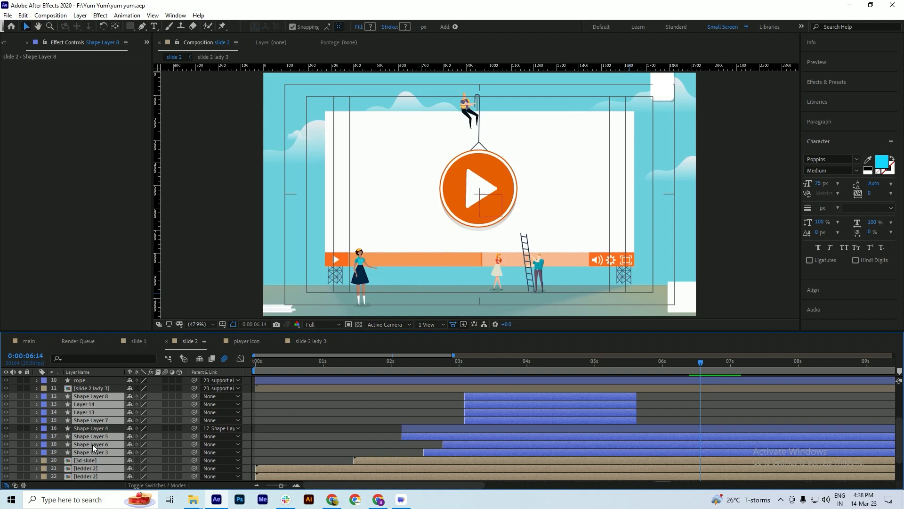
scroll(93, 447, up, 3)
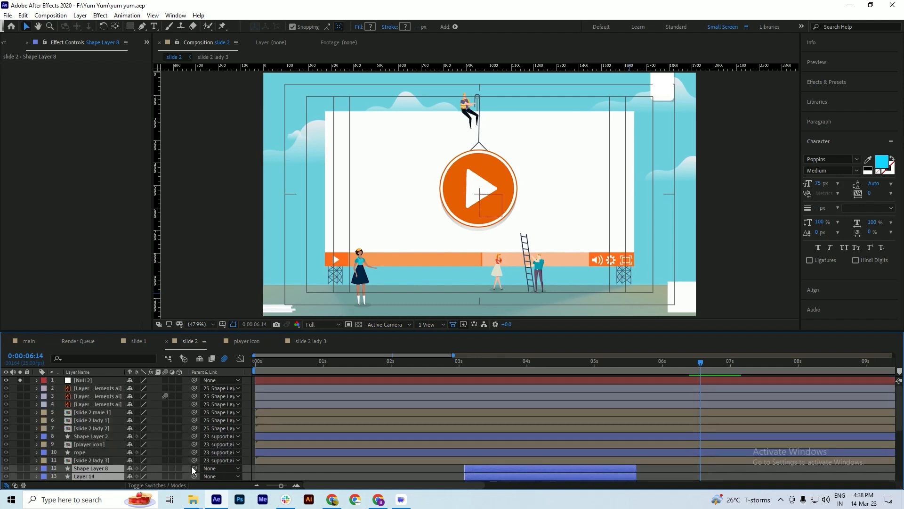
drag(194, 470, 81, 382)
click(81, 382)
key(ctrl+s)
Step: Preview the soloed reference through its zoom into the play icon to judge when the zoom begins
key(space)
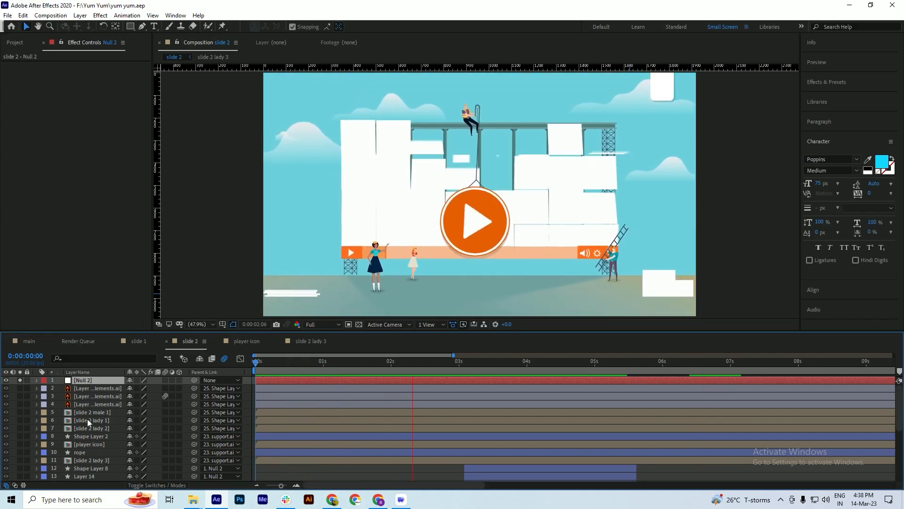
key(space)
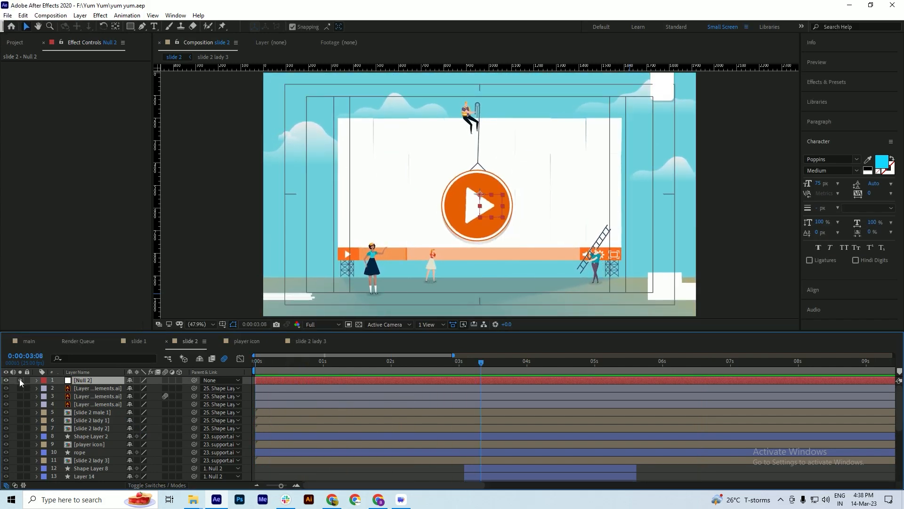
drag(506, 365, 372, 384)
key(space)
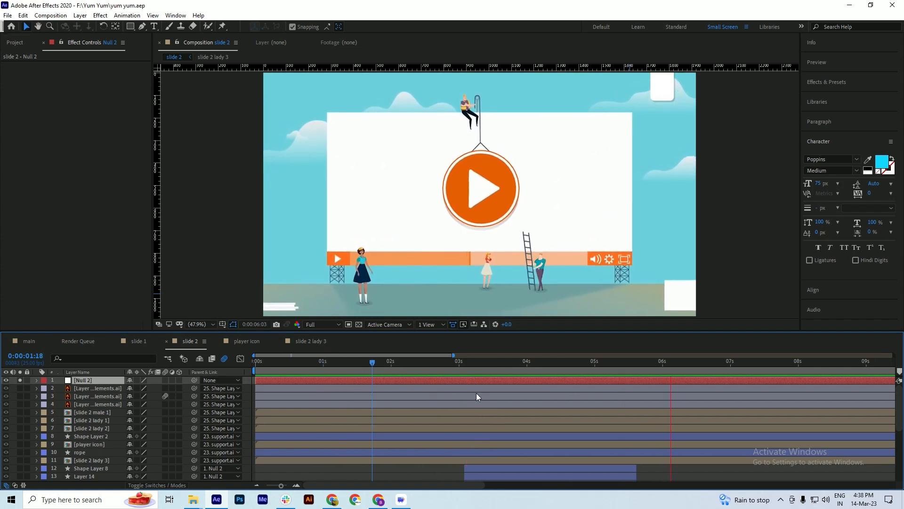
key(space)
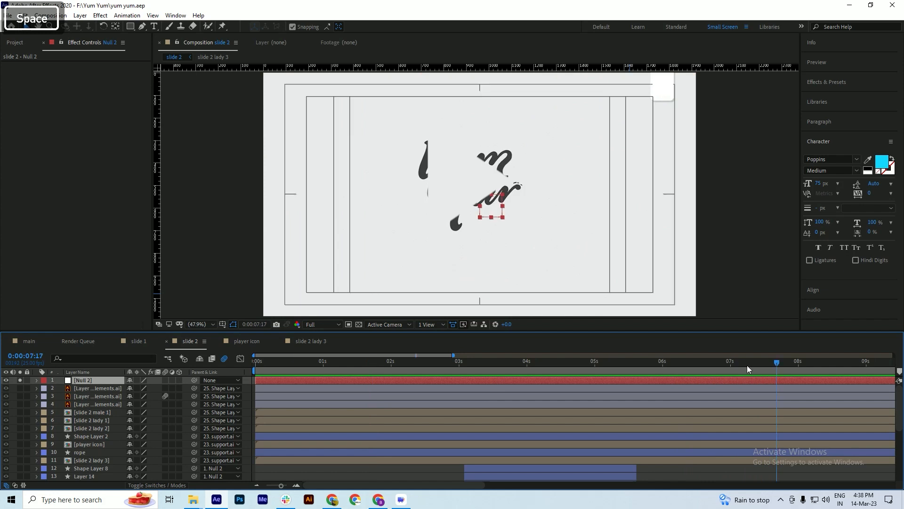
Step: Add a scale keyframe of 100% to Null 2 at 0:00:06:14 and save the project
drag(747, 364, 702, 380)
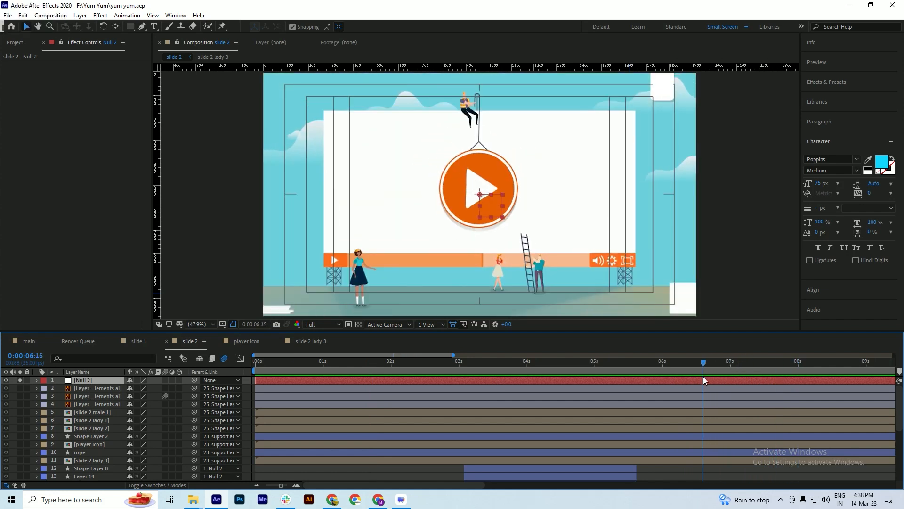
key(s)
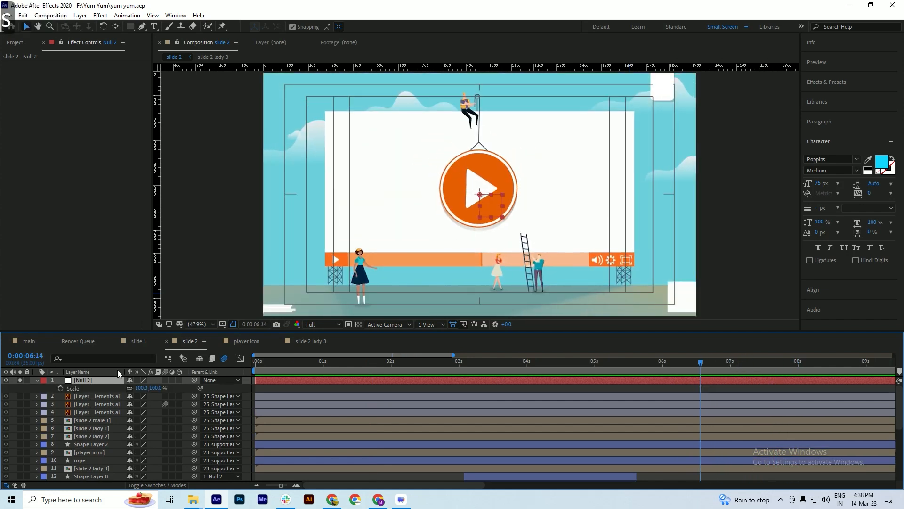
click(60, 388)
key(ctrl+s)
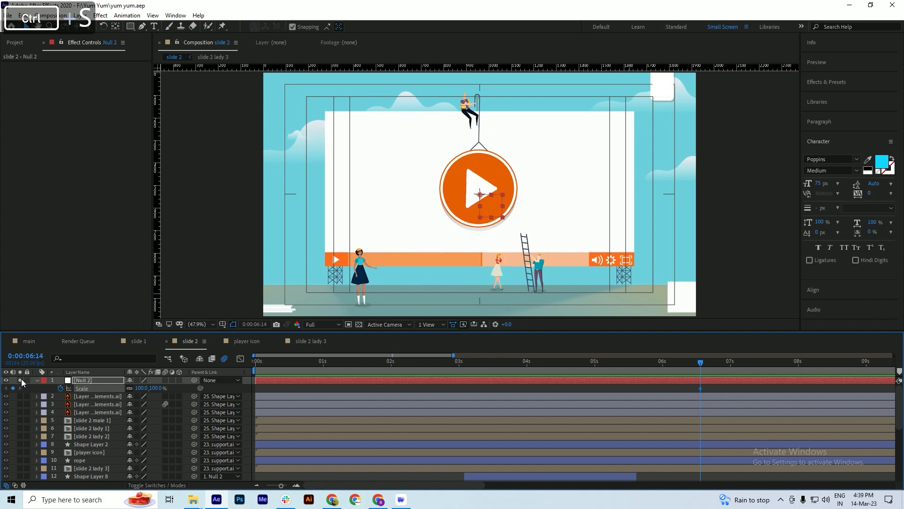
Step: Turn off solo for Null 2 and the main reference layer and save the project
click(21, 380)
scroll(25, 417, down, 5)
click(20, 476)
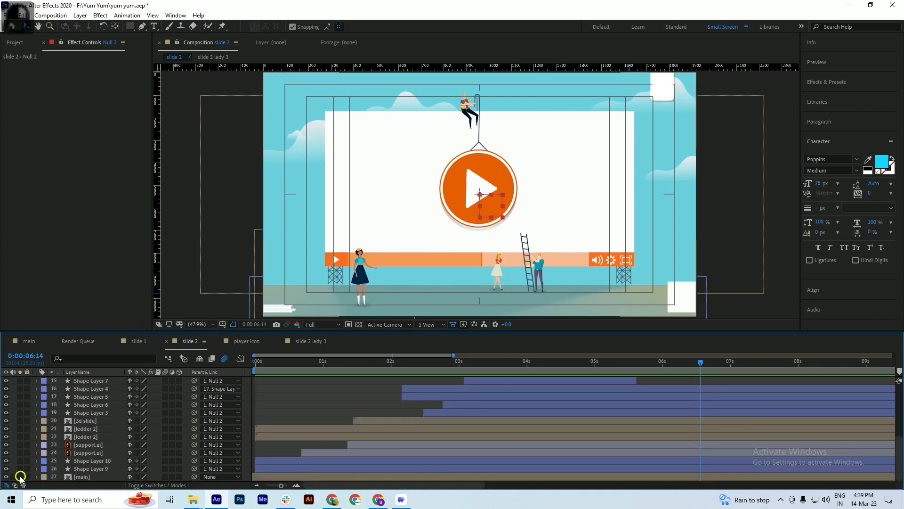
key(ctrl+s)
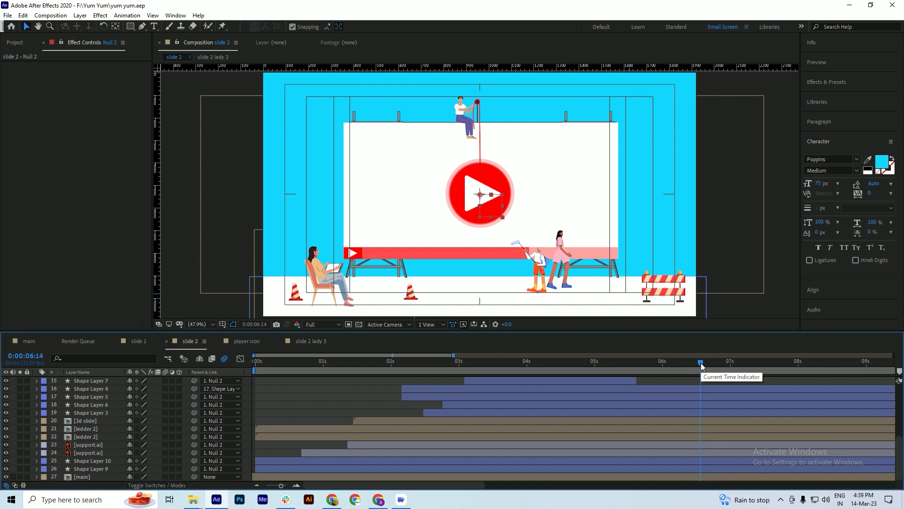
Step: Preview slide 2's own animation from the start to about 0:00:06:24 and save the project
click(697, 364)
key(space)
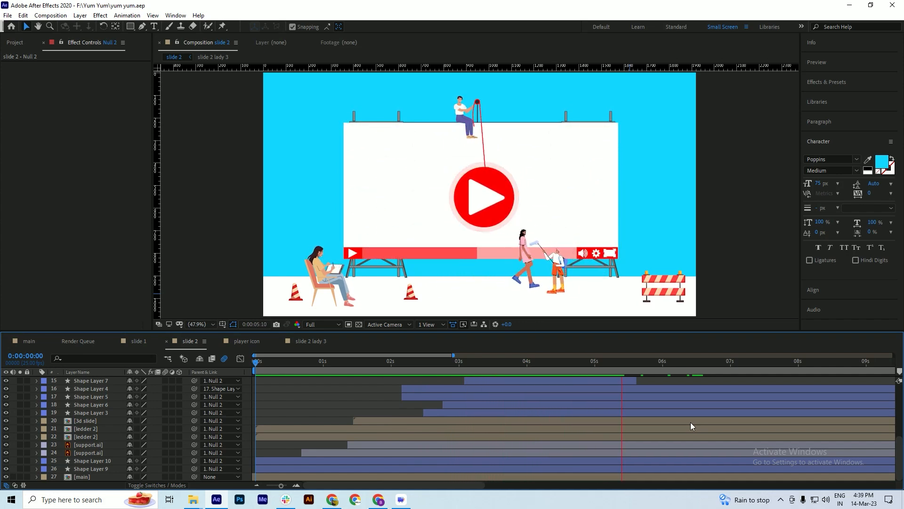
key(space)
key(ctrl+s)
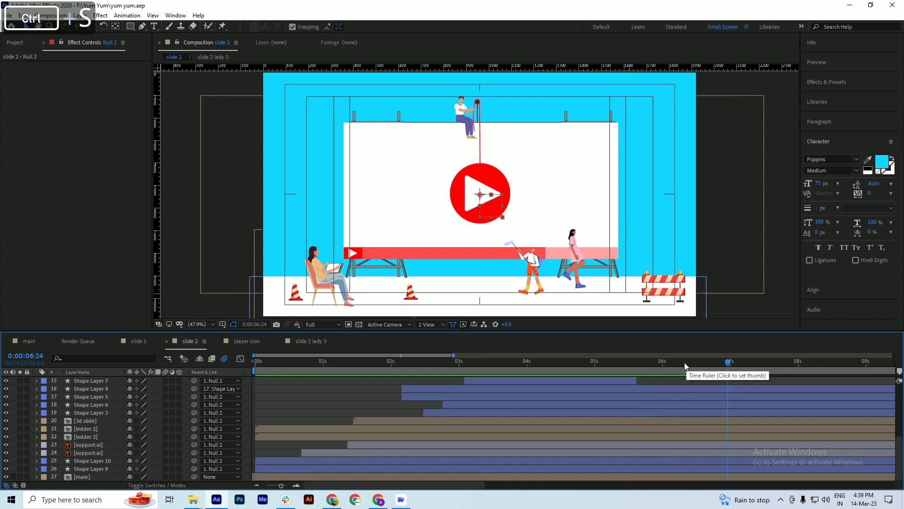
Step: Solo the main reference layer, go to 0:00:07:02 where its play icon zoom has ended, and save the project
click(687, 364)
key(s)
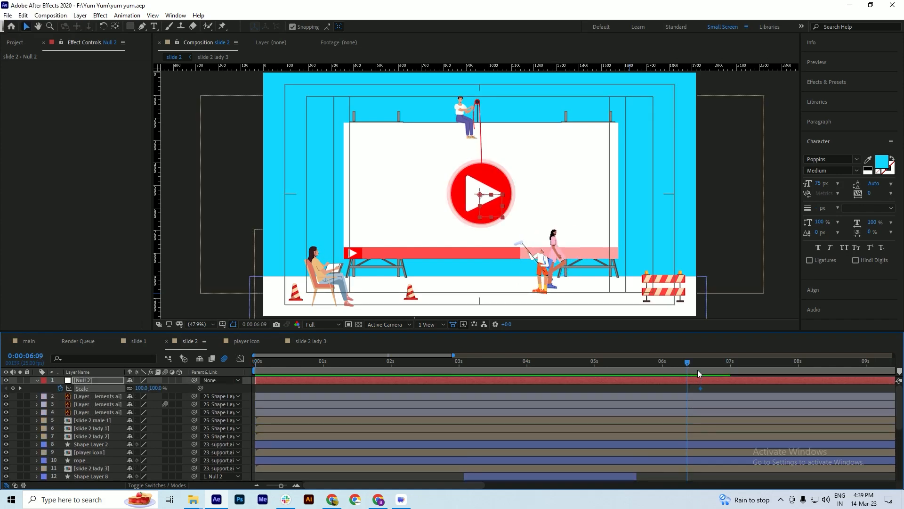
click(700, 371)
drag(700, 373, 724, 377)
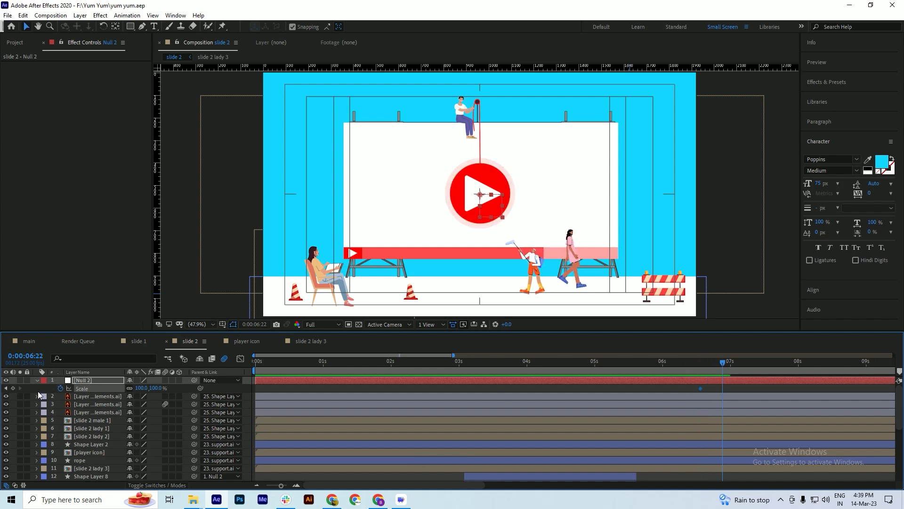
scroll(19, 462, down, 5)
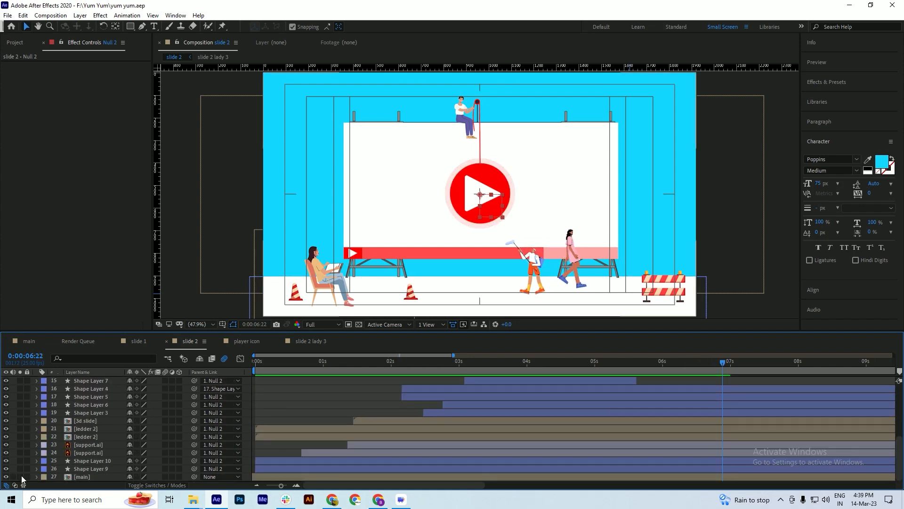
click(20, 476)
scroll(732, 401, up, 5)
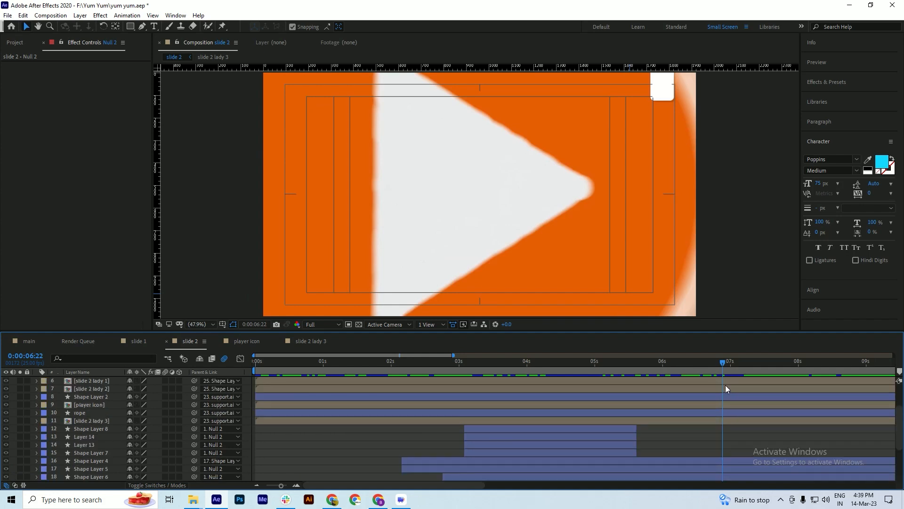
key(s)
drag(726, 367, 733, 368)
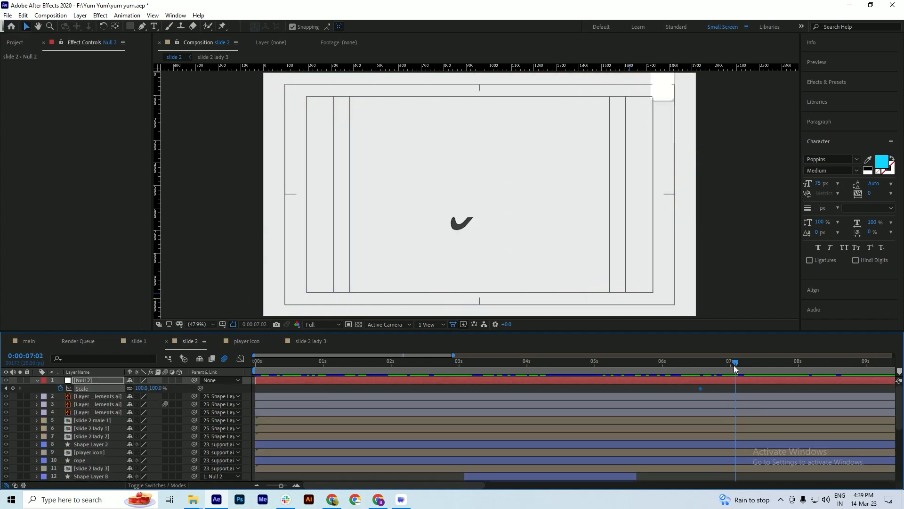
key(ctrl+s)
Step: Unsolo the main reference layer, set Null 2's scale to 2492% at 0:00:07:02 and save the project
scroll(27, 429, down, 5)
click(20, 476)
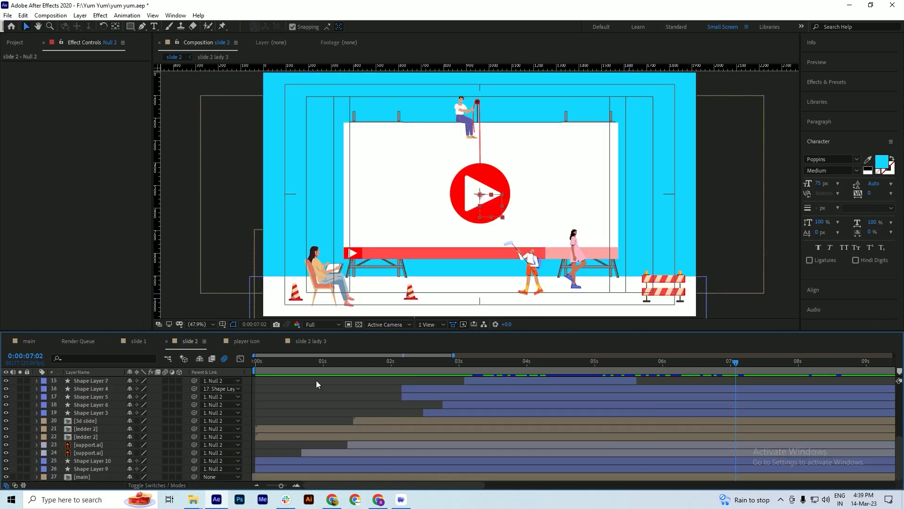
scroll(89, 400, up, 5)
drag(138, 388, 827, 365)
scroll(495, 154, down, 2)
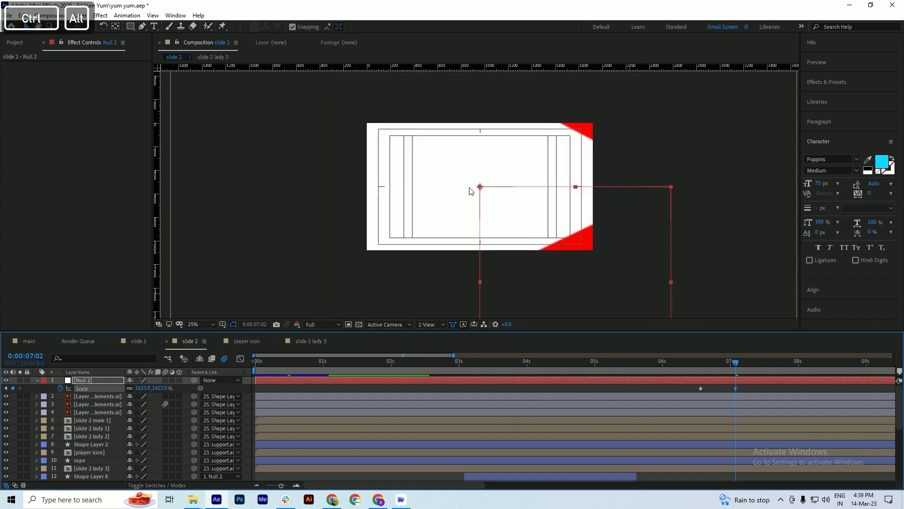
drag(141, 388, 548, 372)
key(ctrl+s)
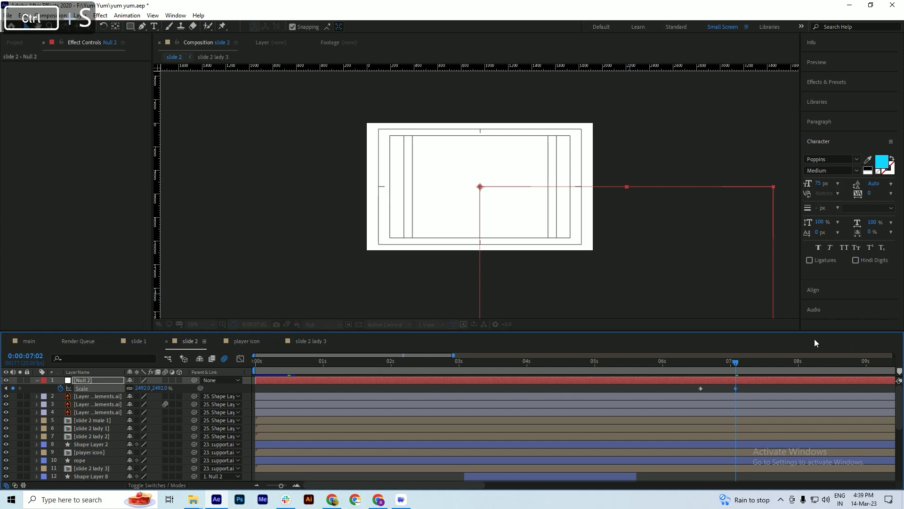
Step: Preview the zoom into the play icon from the first scale keyframe at 0:00:06:14
click(701, 370)
key(space)
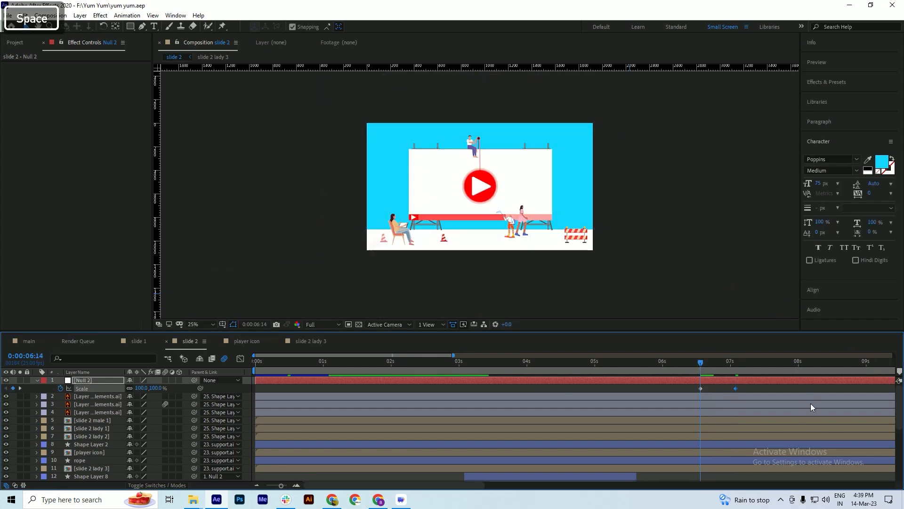
key(space)
Step: Ease both Null 2 scale keyframes, lengthening the first's outgoing influence and shortening the last's incoming influence in the speed graph, and save
drag(744, 388, 691, 394)
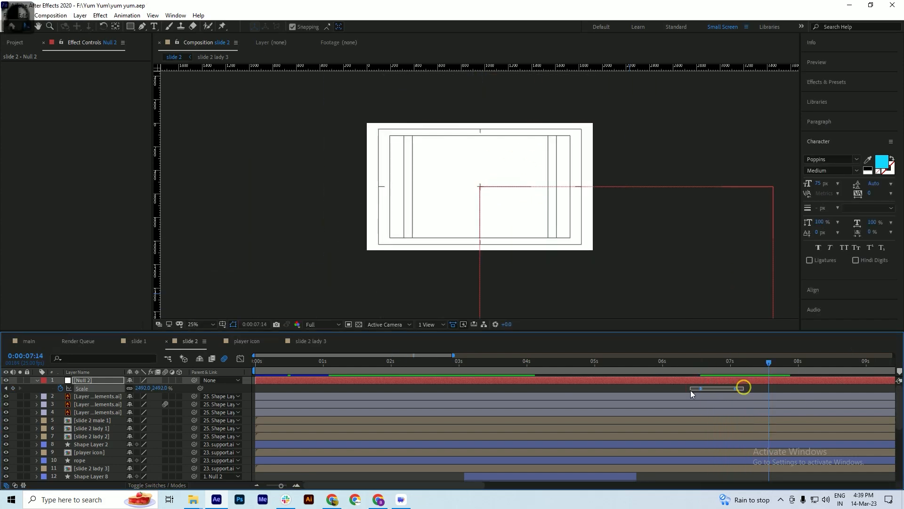
click(237, 360)
click(720, 413)
scroll(743, 420, up, 2)
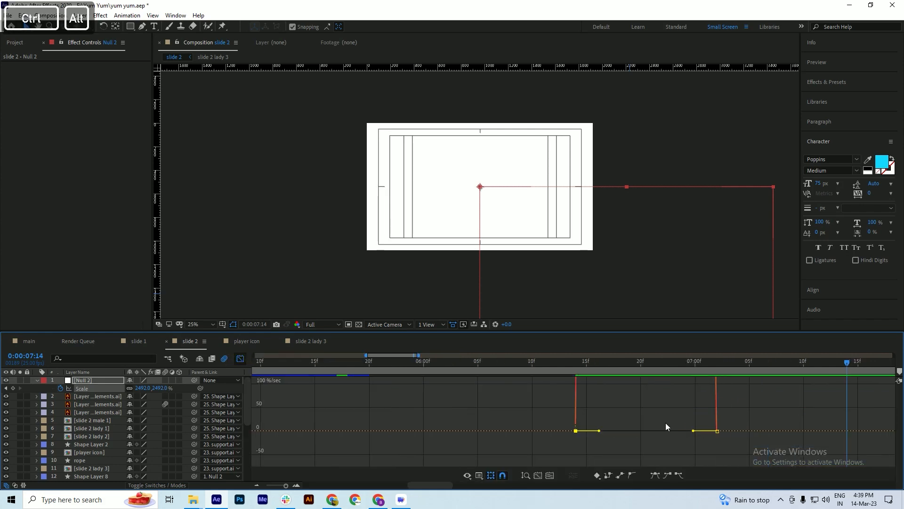
drag(599, 431, 675, 433)
drag(734, 408, 714, 434)
key(ctrl+s)
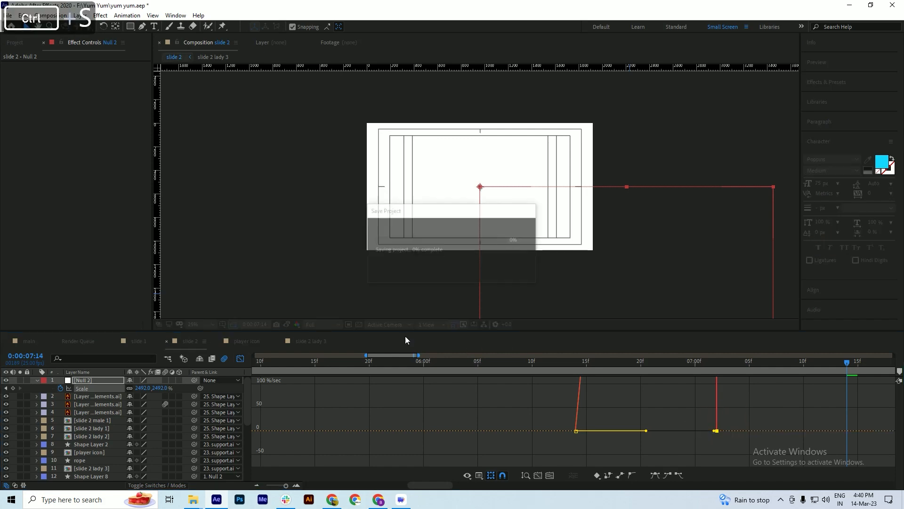
Step: Return from the speed graph to the layer bars and preview the null-driven zoom from 0:00:05:23
key(shift+F3)
drag(501, 366, 545, 370)
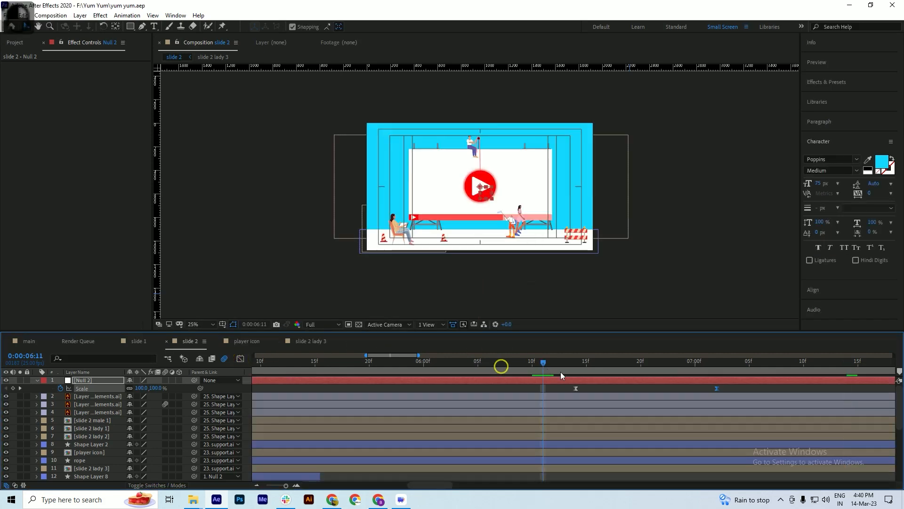
key(space)
click(403, 366)
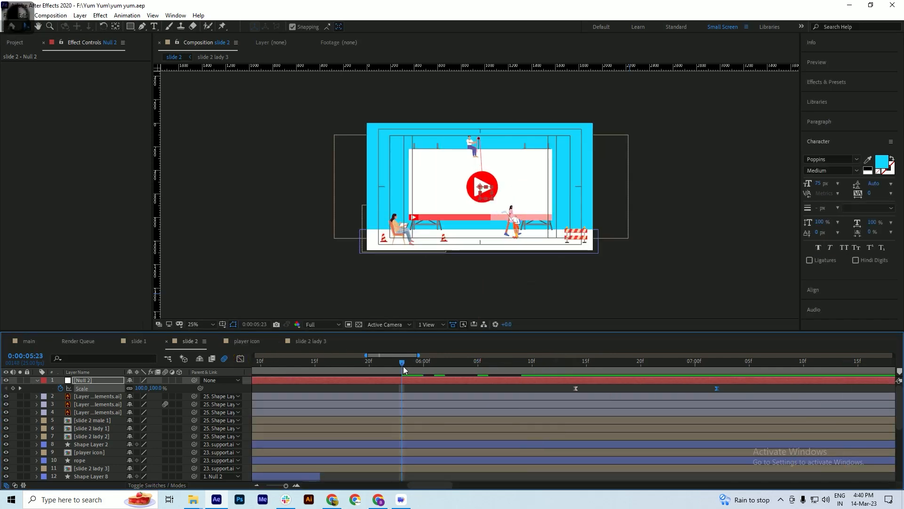
key(space)
key(space)
mouse_move(562, 363)
mouse_down()
mouse_move(604, 368)
mouse_move(549, 374)
mouse_up()
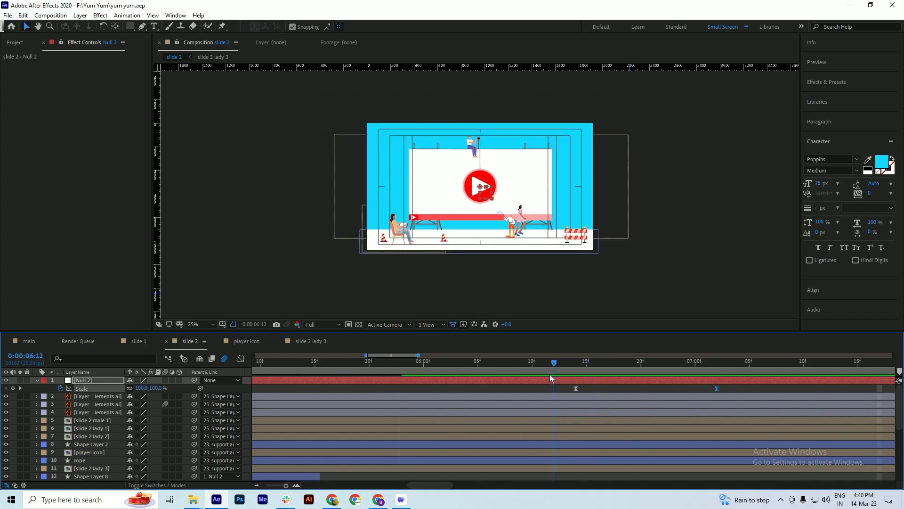
Step: Extend the ends of Shape Layer 8, Layer 14, Layer 13 and Shape Layer 7 to about 28 seconds and save the project
scroll(527, 230, up, 2)
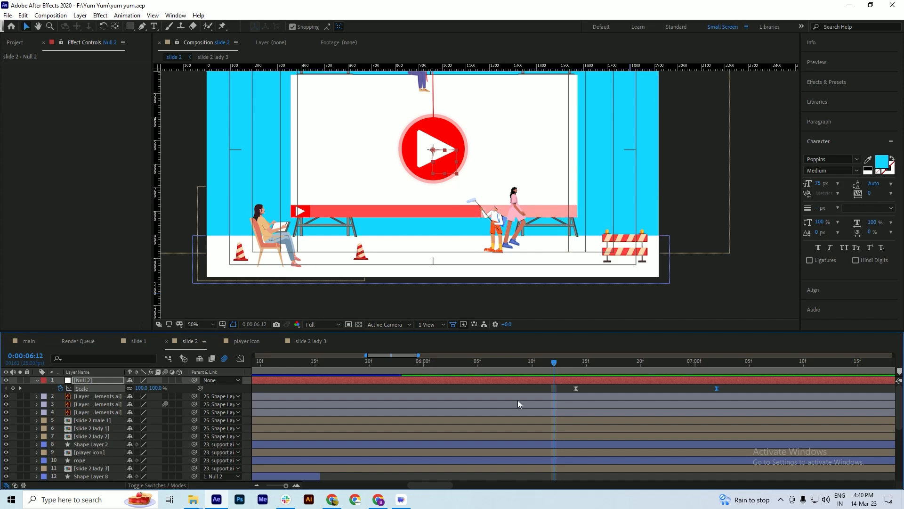
scroll(524, 426, down, 5)
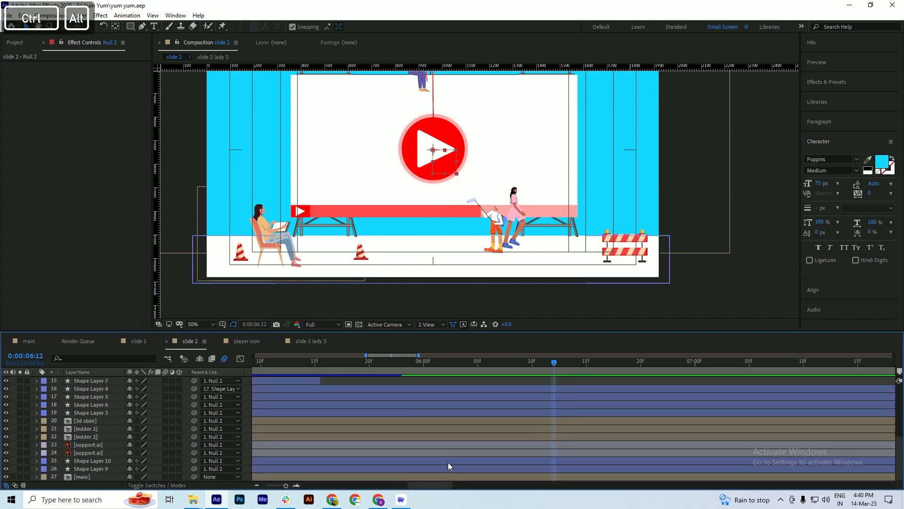
scroll(448, 462, down, 4)
scroll(356, 433, up, 4)
scroll(394, 427, down, 1)
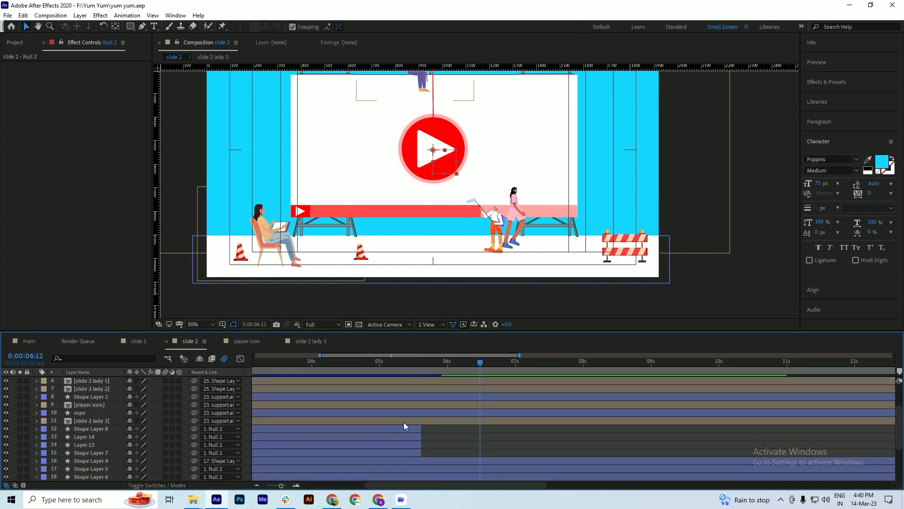
click(406, 432)
shift+click(411, 454)
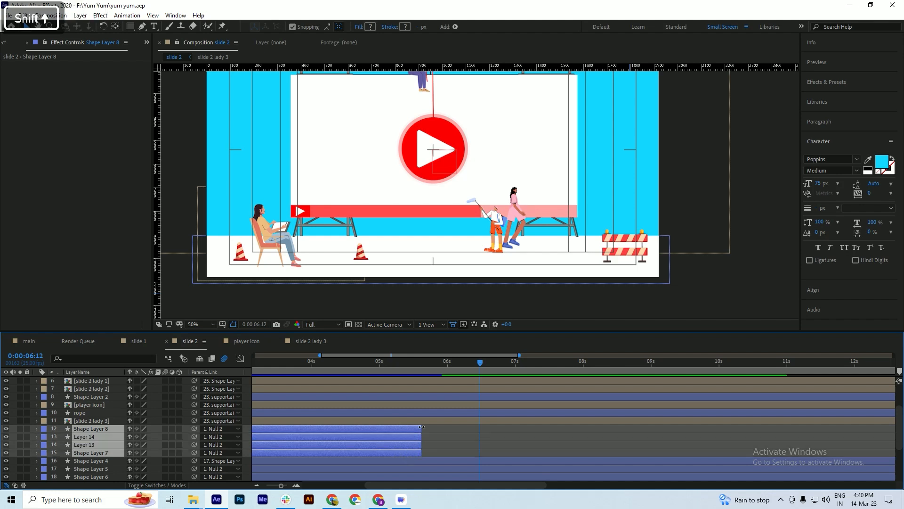
drag(421, 426, 872, 428)
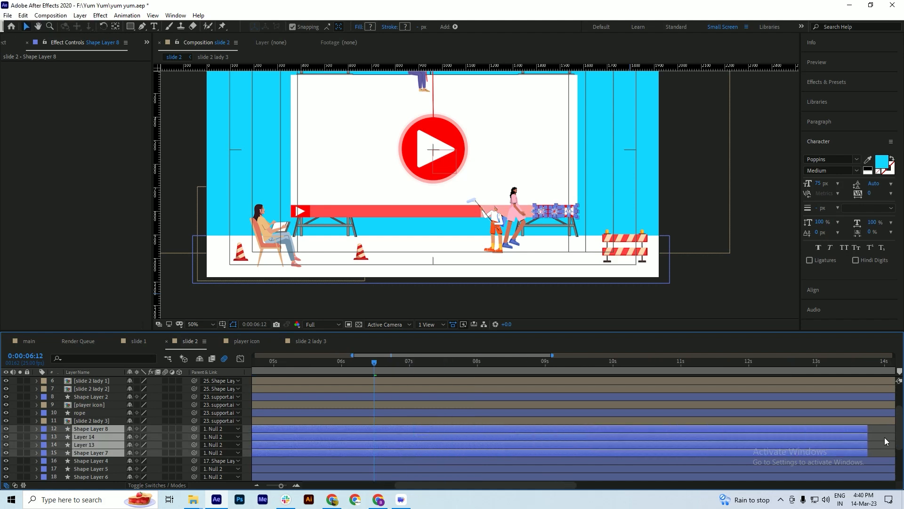
key(ctrl+s)
scroll(513, 389, down, 4)
drag(544, 430, 845, 430)
key(ctrl+s)
Step: Preview slide 2 from the start with the composition view set to Fit, and save the project
drag(392, 364, 174, 385)
scroll(473, 224, down, 2)
key(space)
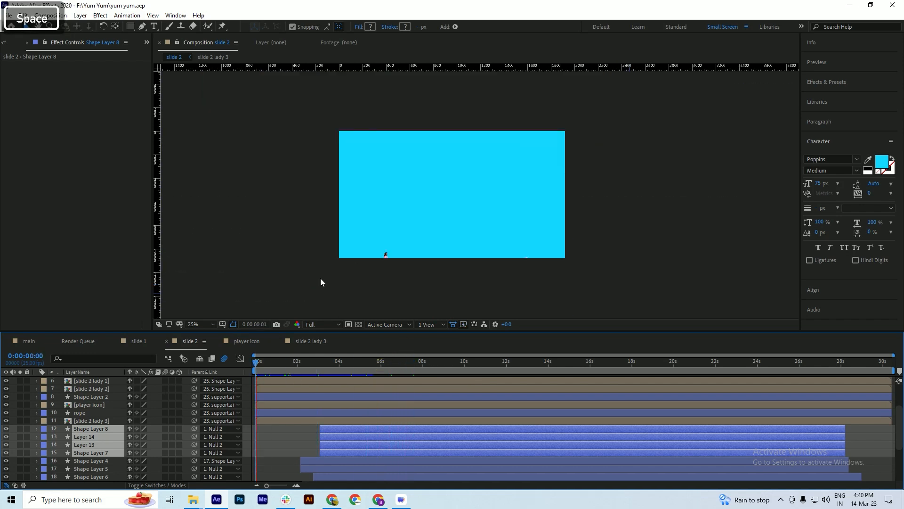
scroll(324, 265, up, 2)
scroll(325, 265, up, 1)
click(203, 323)
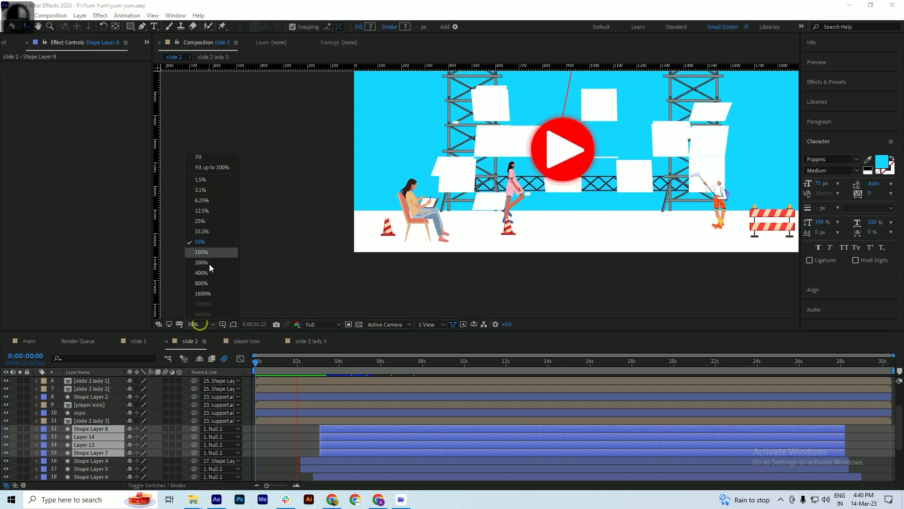
click(210, 153)
key(ctrl+s)
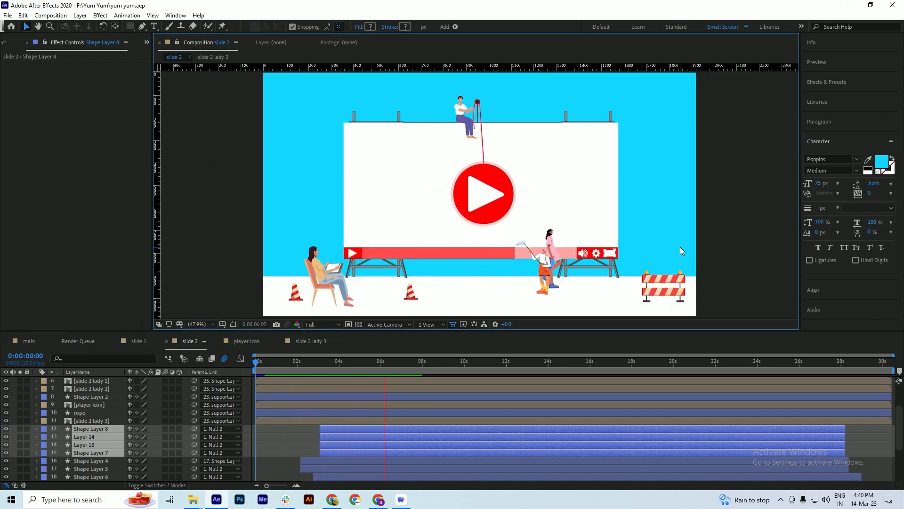
key(space)
Step: Go to 0:00:04:15 and apply the Drop Shadow effect to the player icon layer
drag(402, 363, 422, 372)
click(352, 379)
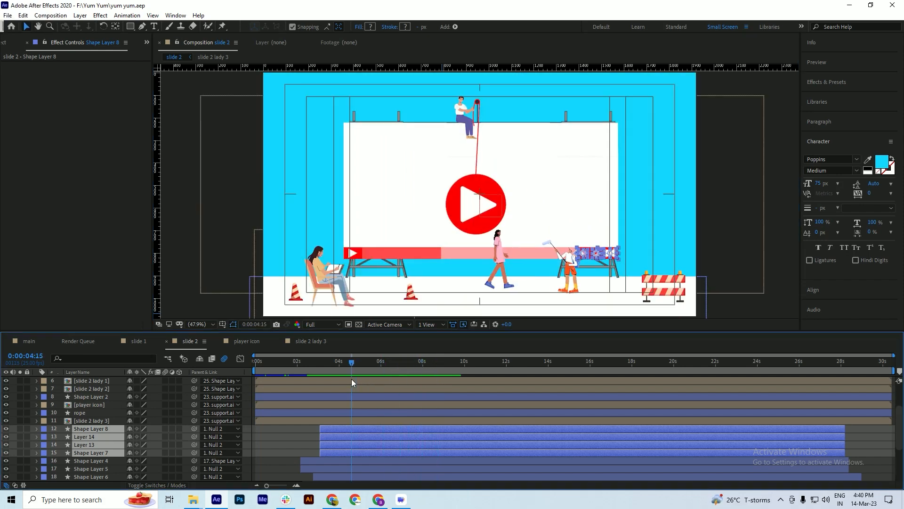
click(300, 421)
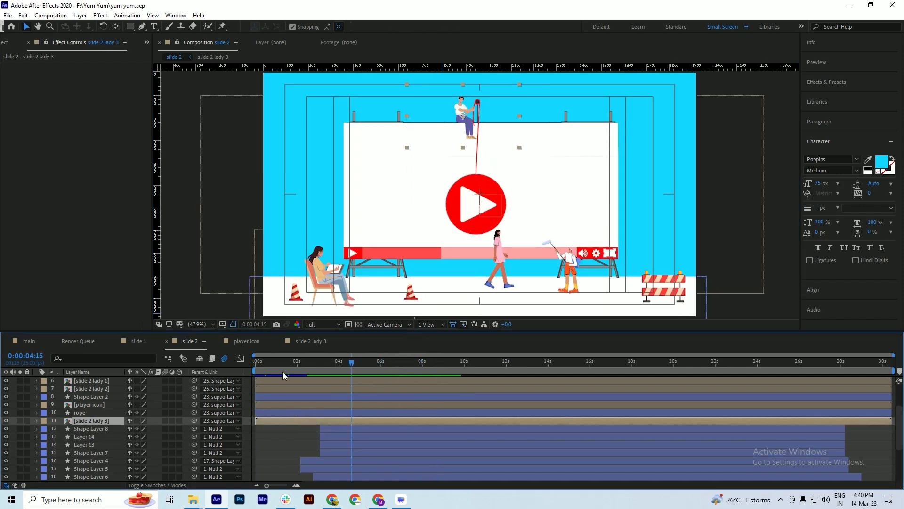
click(89, 405)
key(ctrl+s)
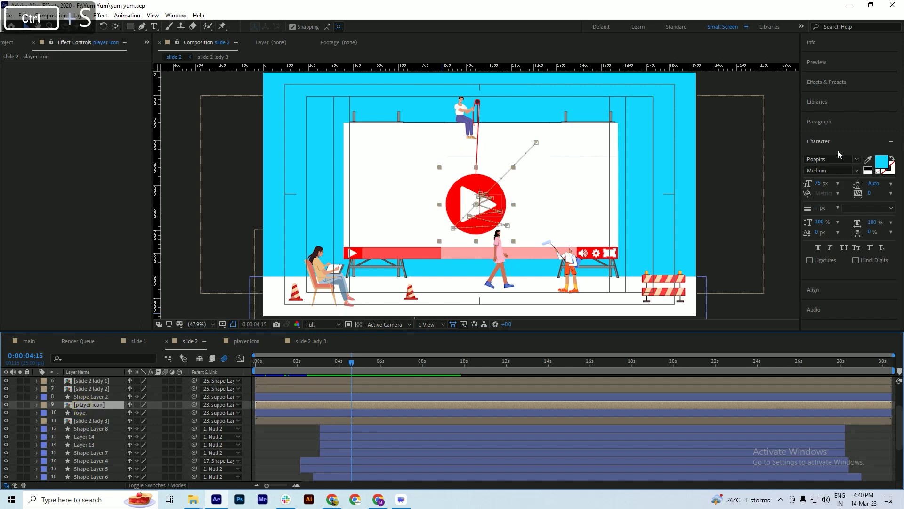
click(831, 81)
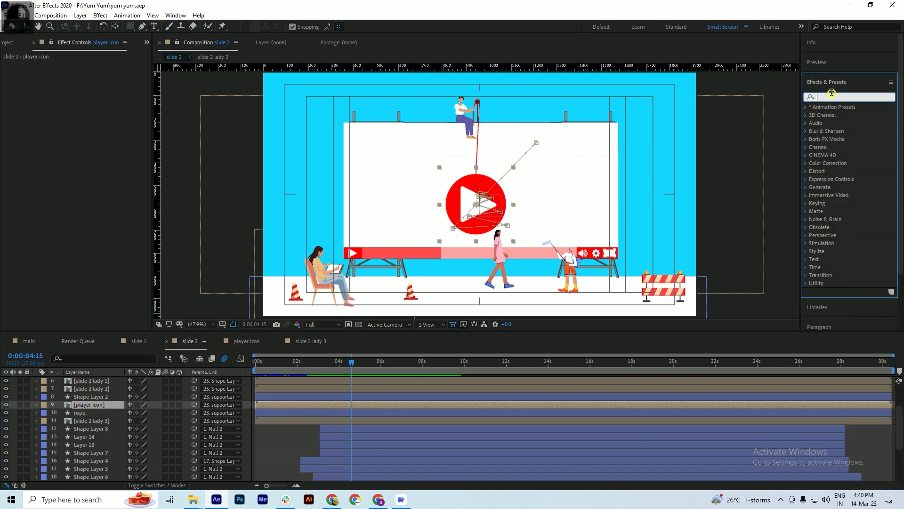
click(832, 93)
text(drop)
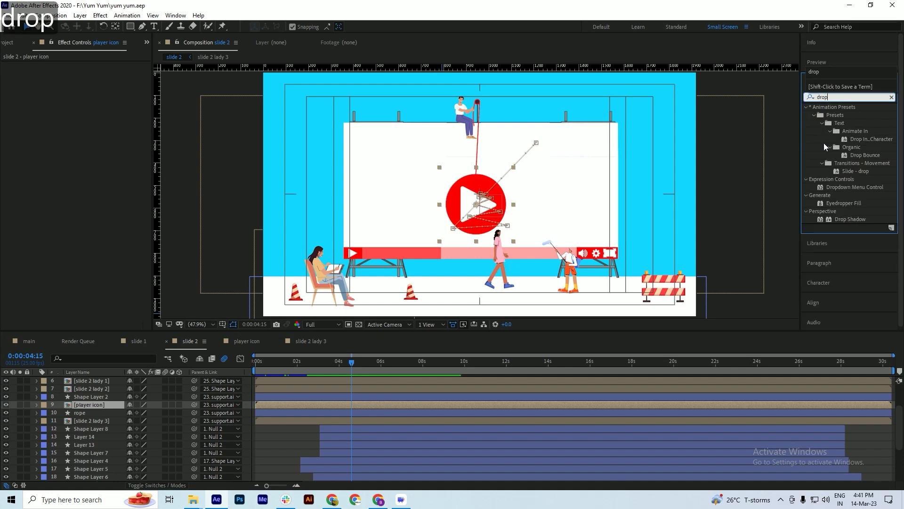
double_click(851, 220)
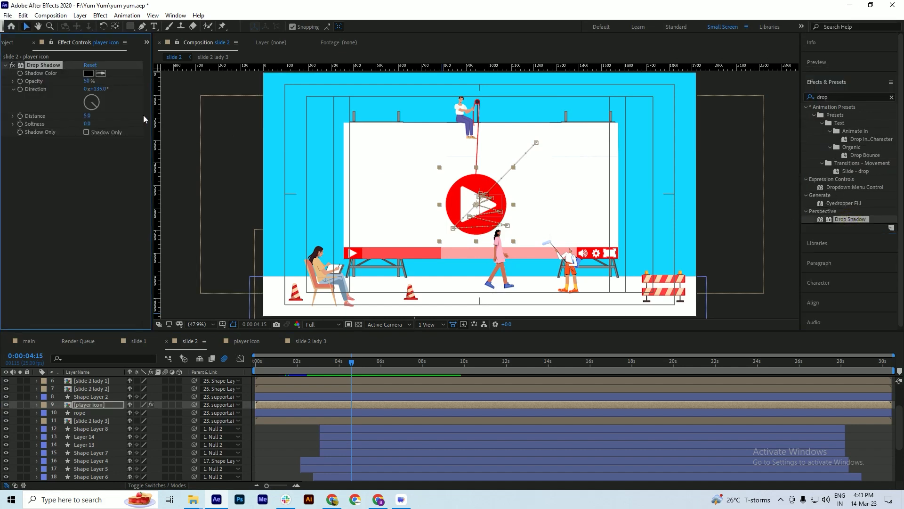
Step: Set the player icon's drop shadow to direction 178°, distance 26, softness 0 and opacity 20%, and save
drag(96, 107, 100, 125)
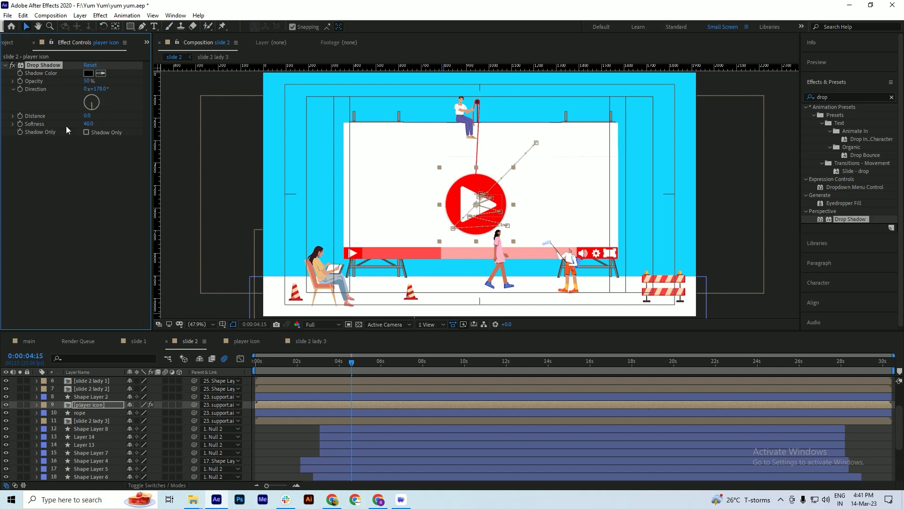
mouse_move(88, 123)
mouse_down()
mouse_move(52, 123)
mouse_move(99, 116)
mouse_up()
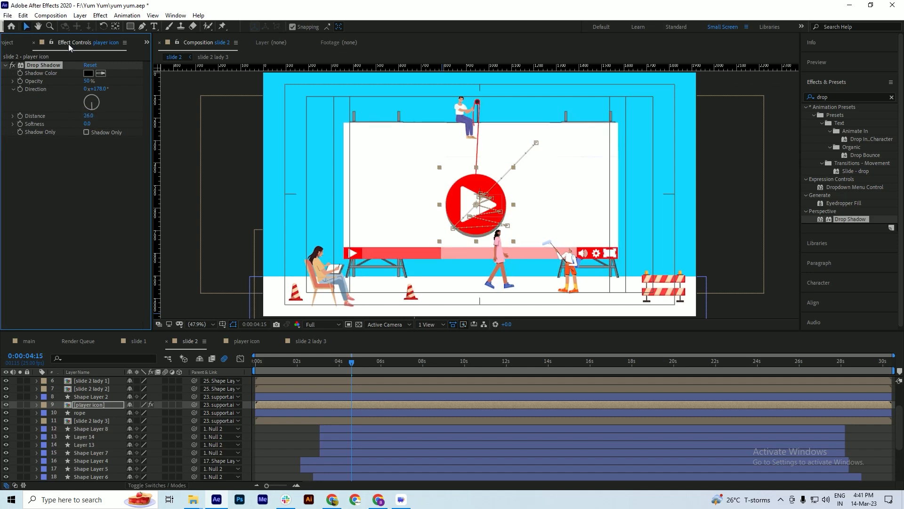
click(84, 81)
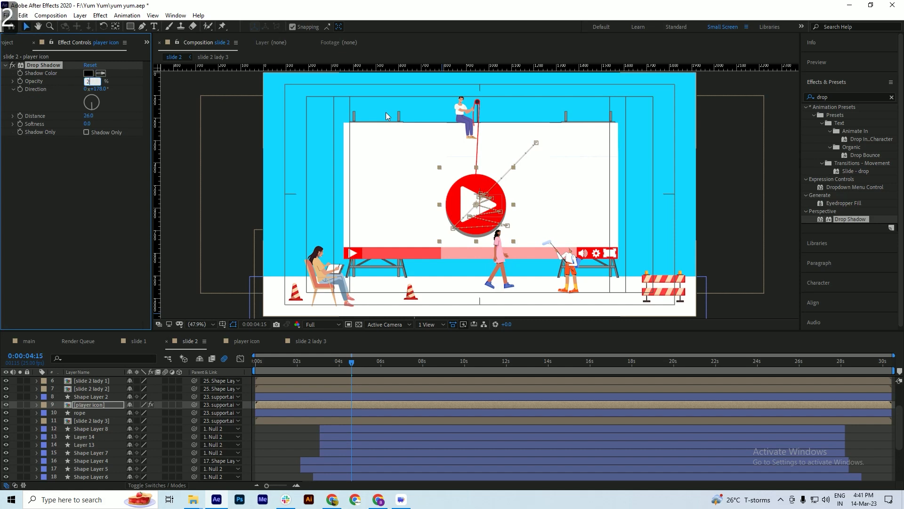
text(20)
key(Return)
key(ctrl+s)
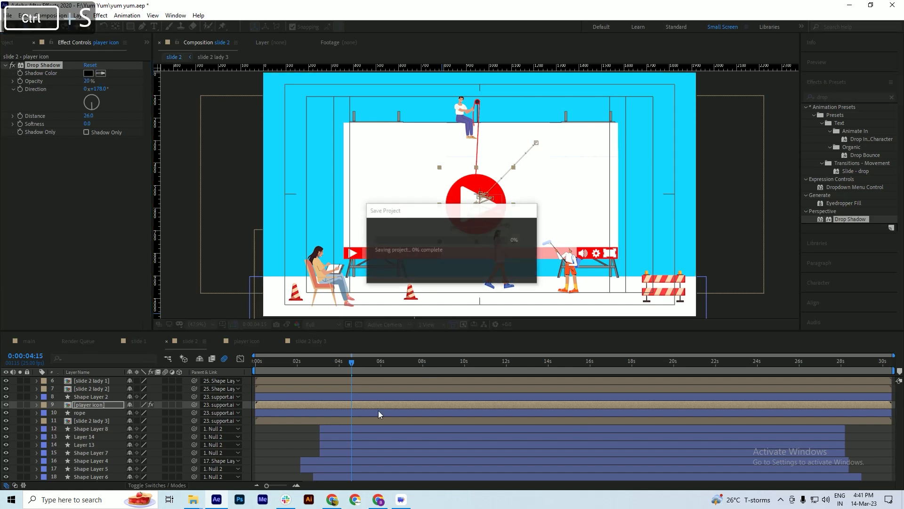
Step: Preview slide 2 from the start at Quarter resolution to check the player icon's shadow in motion, saving the project
click(275, 437)
drag(352, 365, 247, 371)
key(space)
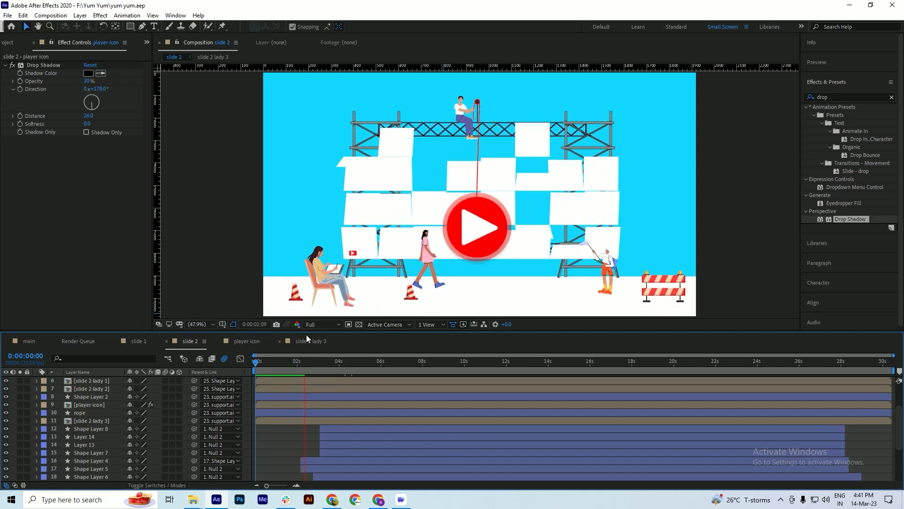
click(328, 324)
click(322, 377)
key(ctrl+s)
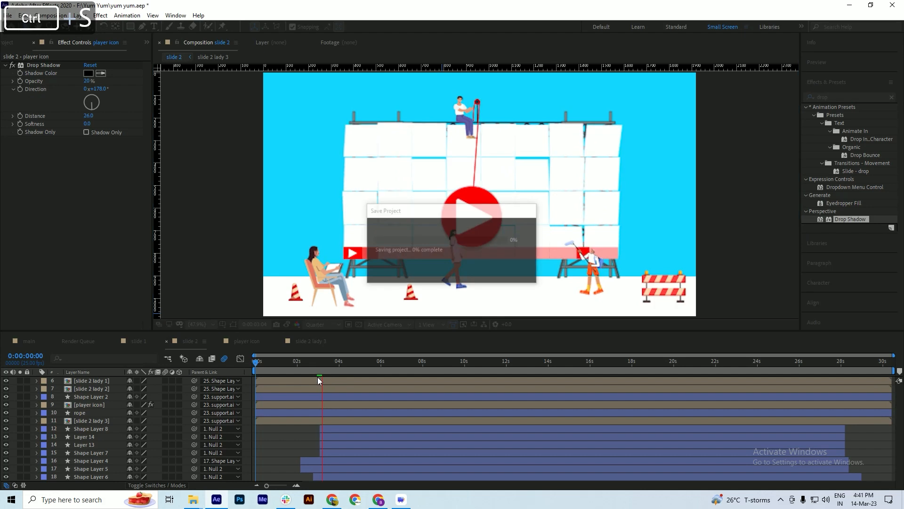
key(space)
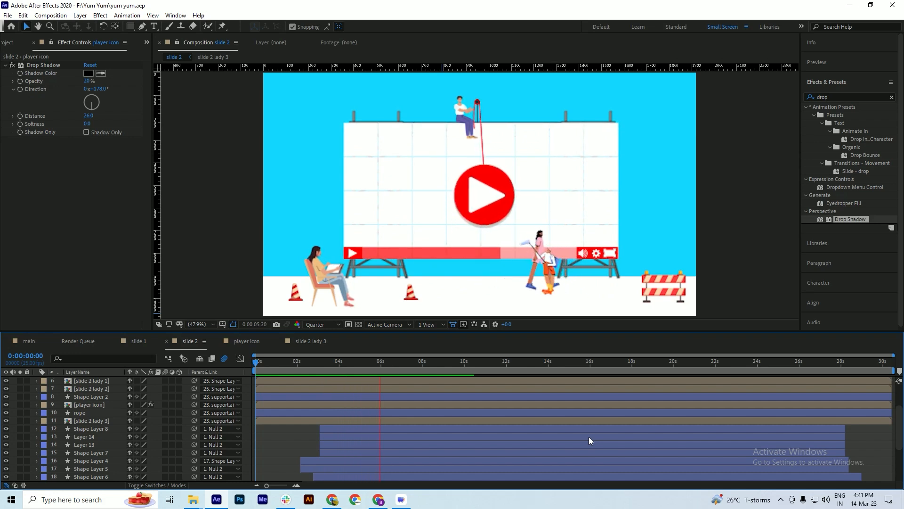
key(space)
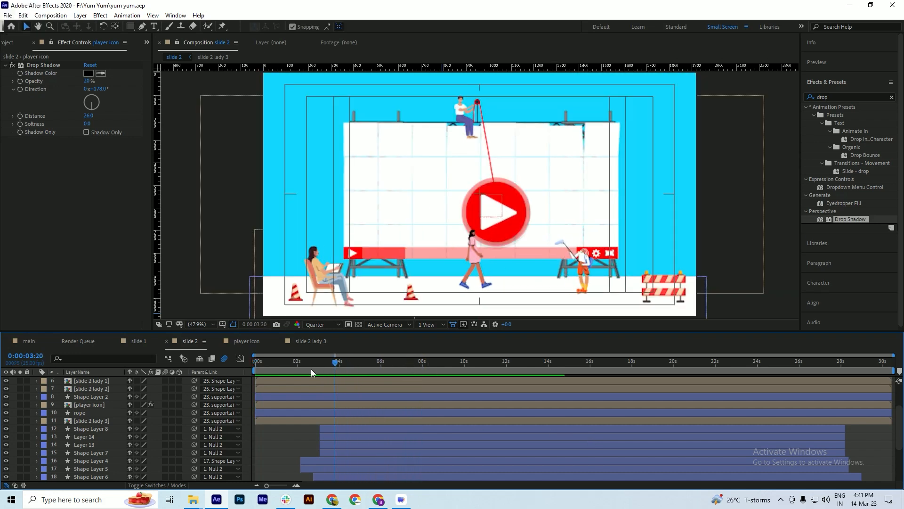
key(Home)
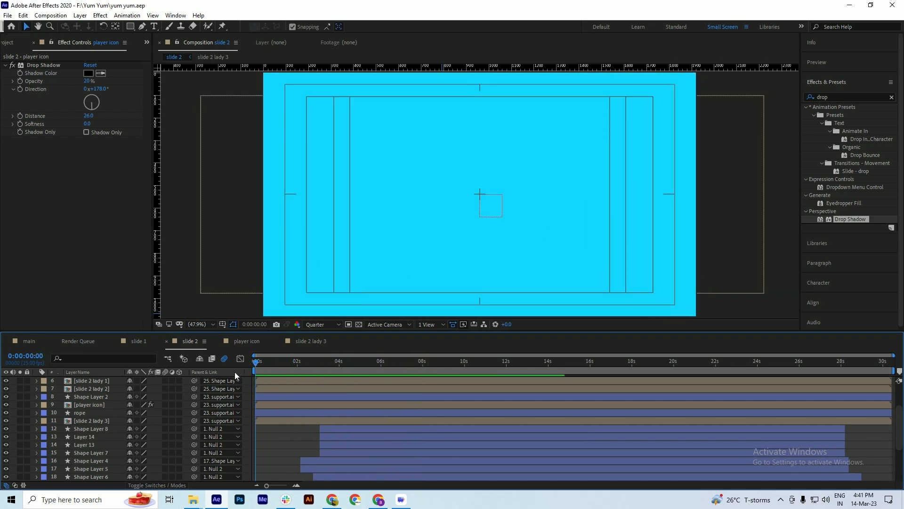
key(space)
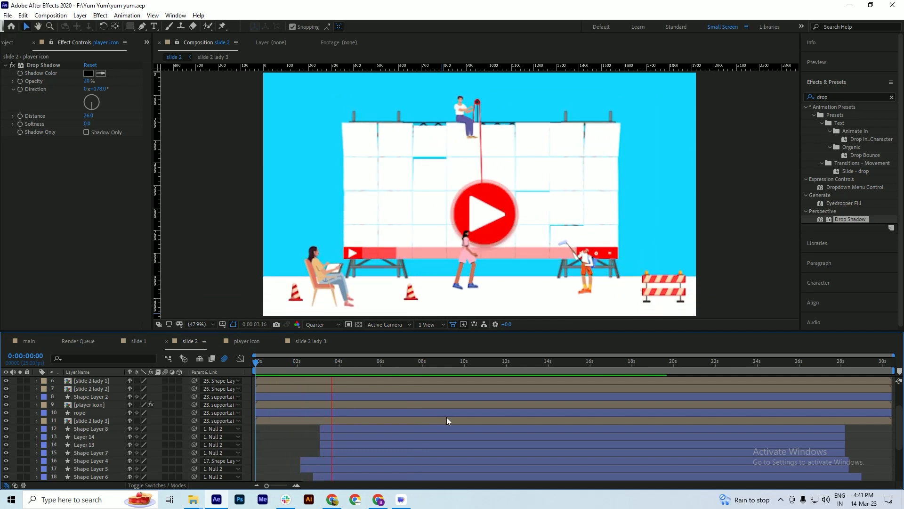
key(ctrl+s)
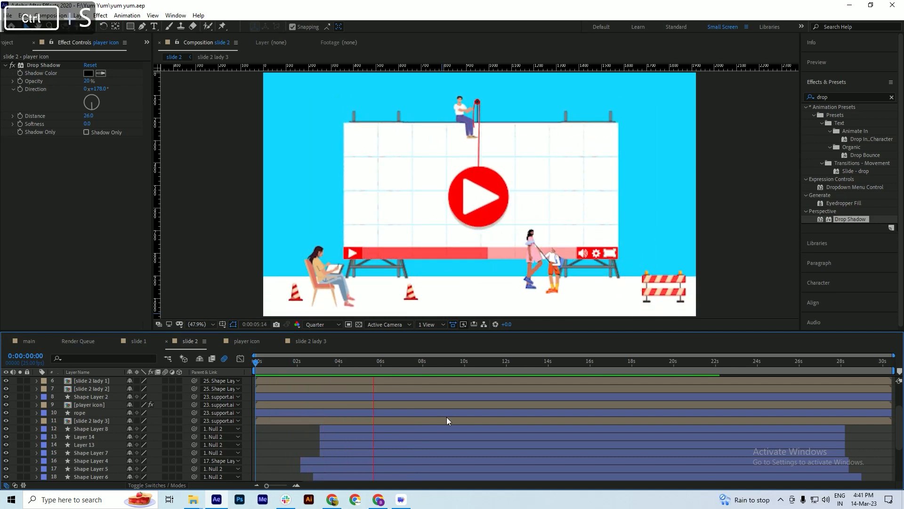
key(space)
Step: Go to 0:00:05:07 and set the composition's resolution to Full
drag(384, 364, 366, 369)
scroll(418, 194, down, 2)
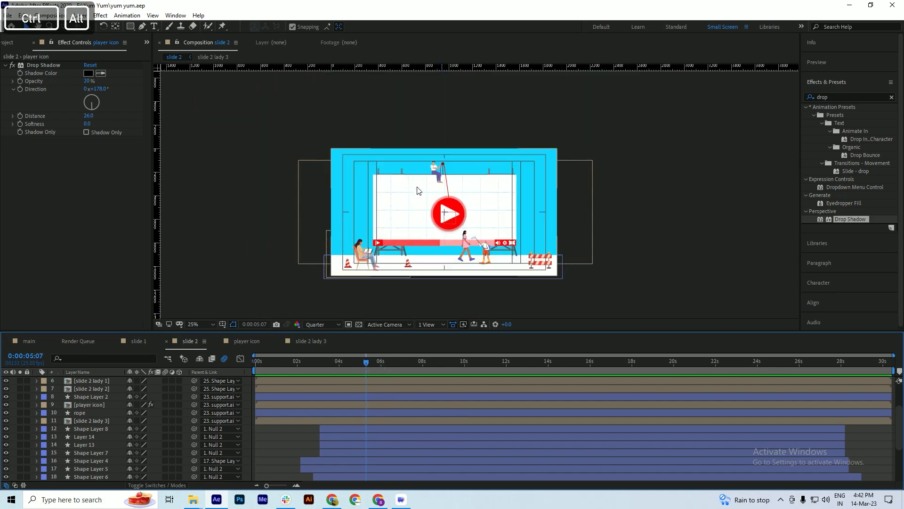
scroll(420, 188, up, 2)
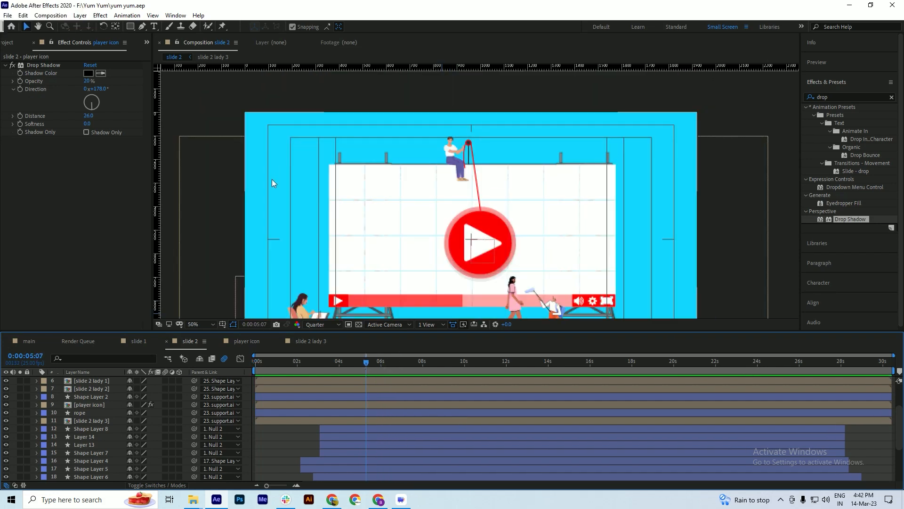
click(308, 324)
click(327, 343)
scroll(473, 154, down, 2)
scroll(474, 153, up, 2)
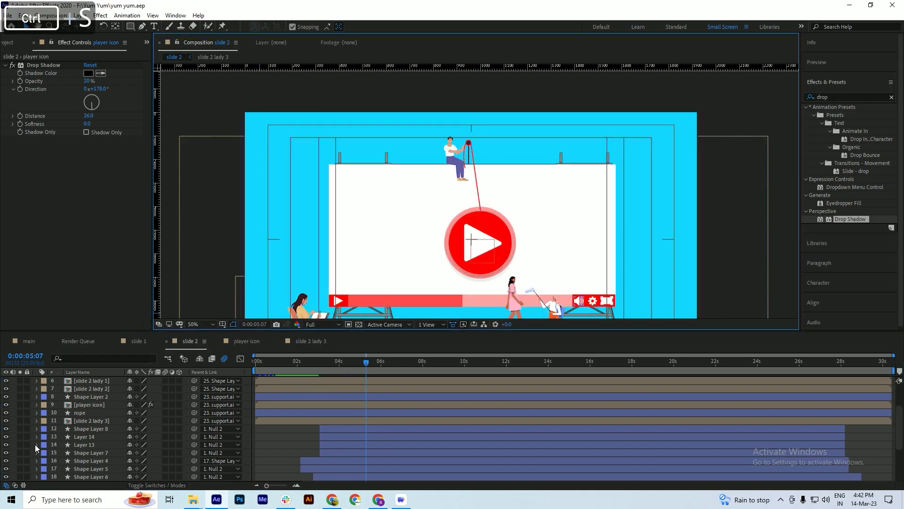
Step: Solo the main reference layer to examine its play icon scene at 0:00:05:07, and save the project
scroll(35, 445, down, 3)
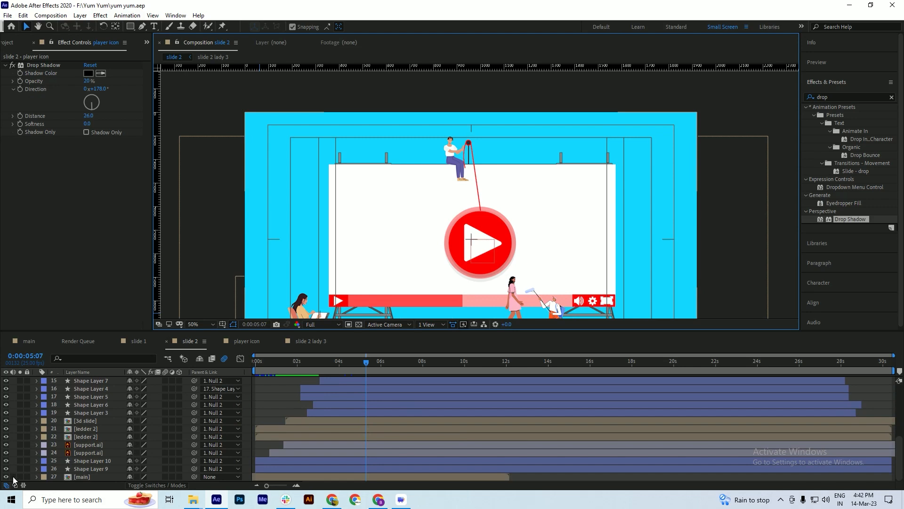
click(13, 476)
click(21, 477)
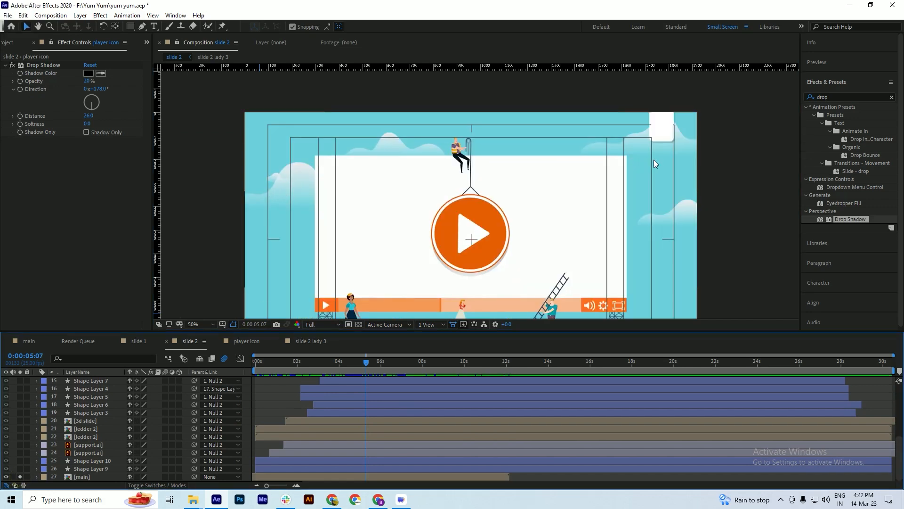
scroll(575, 155, down, 2)
scroll(575, 167, up, 2)
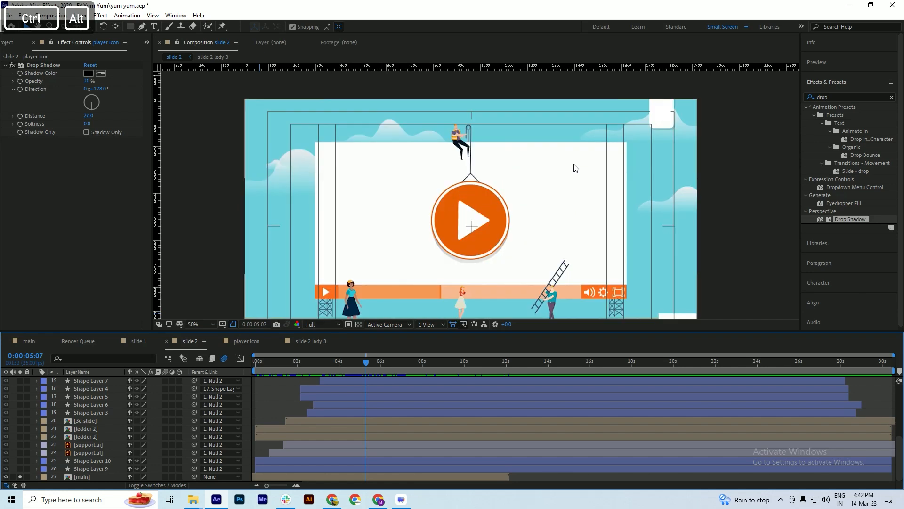
key(ctrl+s)
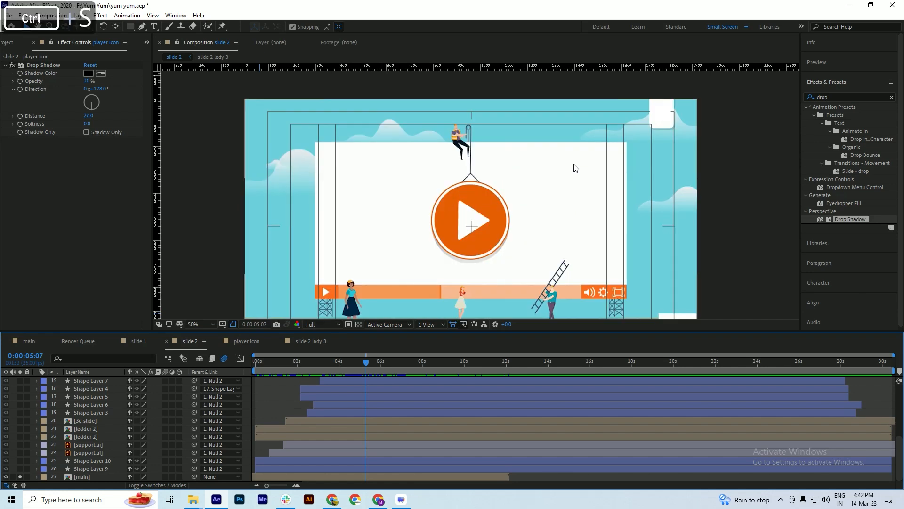
Step: Switch to Chrome, open freepik.com in a new tab and search its assets for clouds
scroll(563, 166, down, 2)
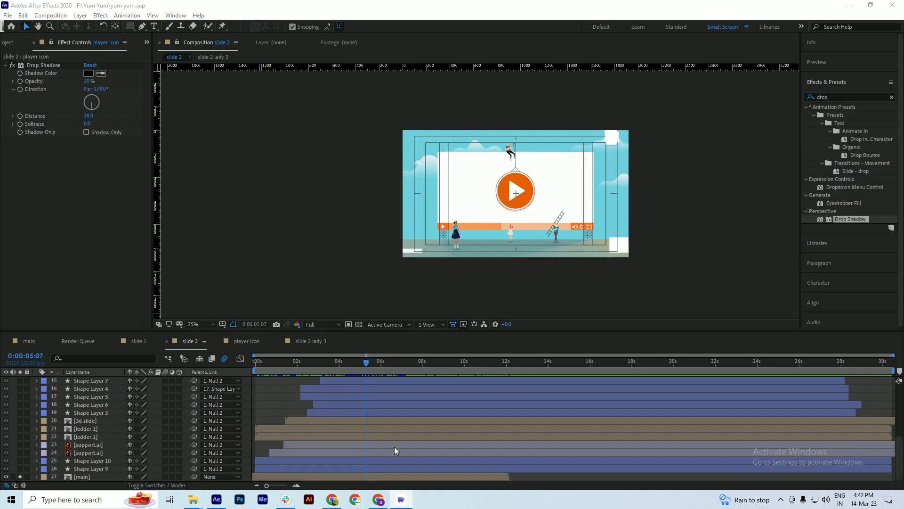
click(332, 499)
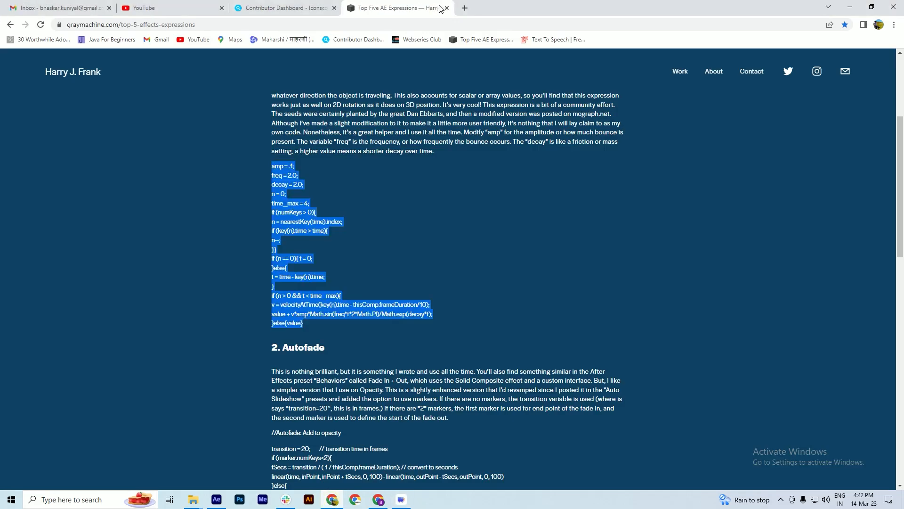
click(466, 8)
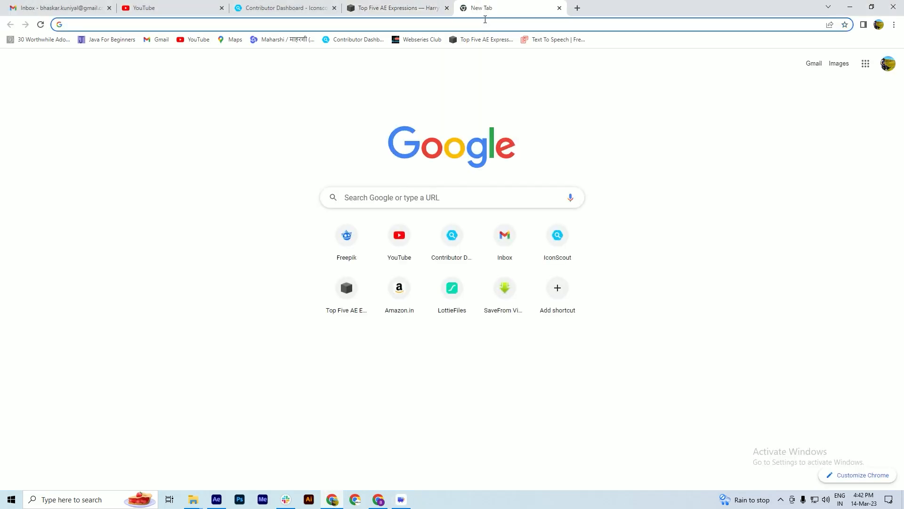
text(freepik)
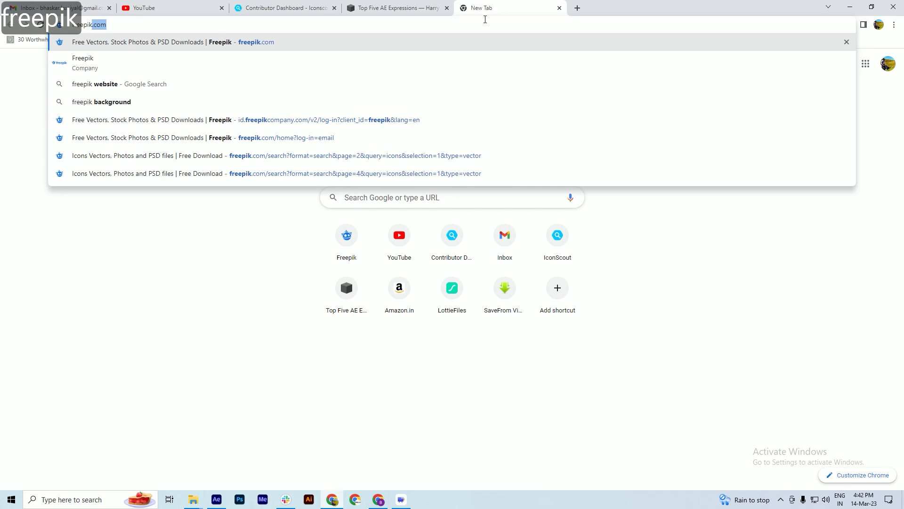
key(Return)
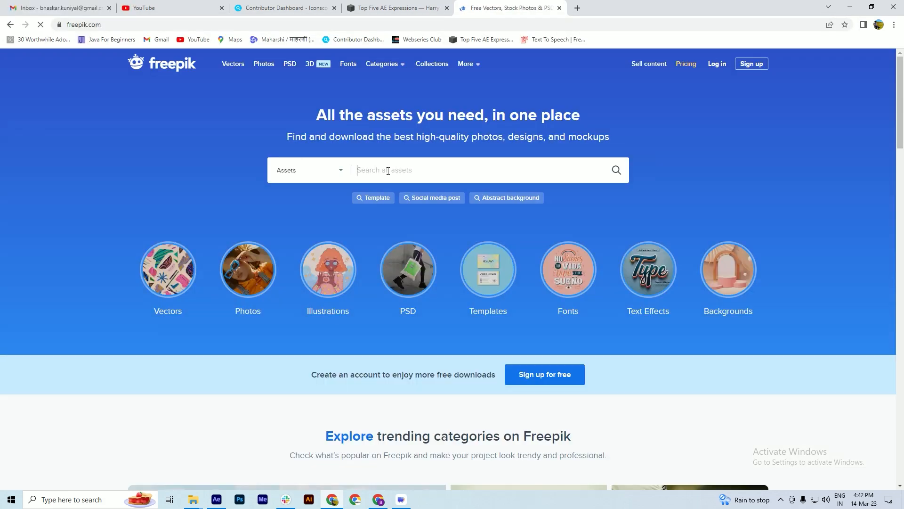
click(388, 171)
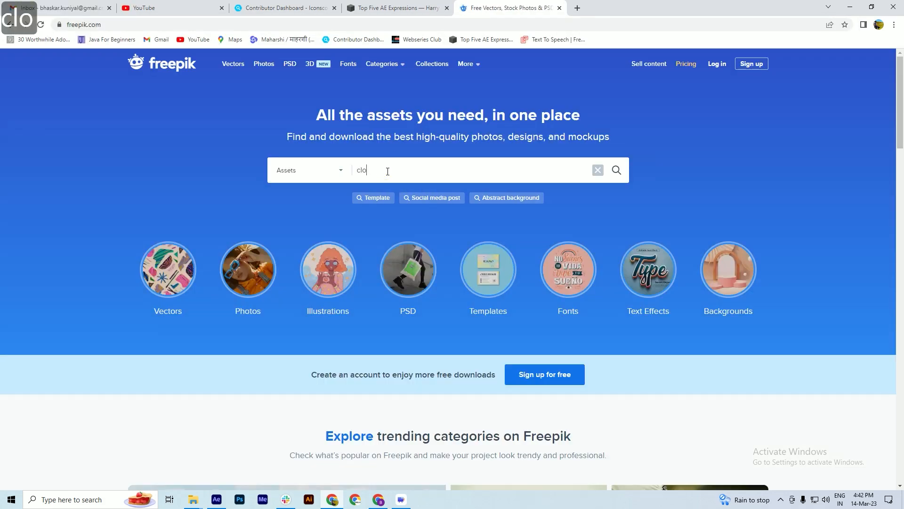
key(Return)
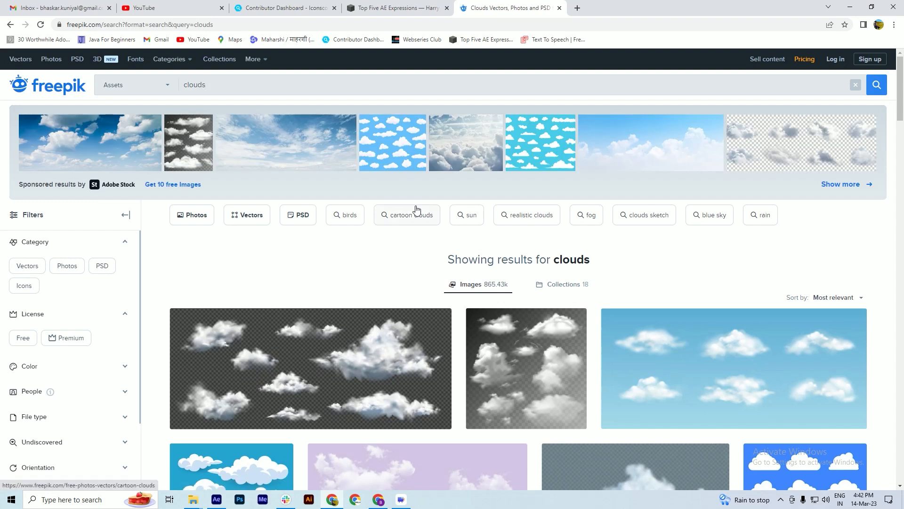
Step: Browse the cloud results and download the free vector "flat cloud in the sky collection"
scroll(448, 221, down, 5)
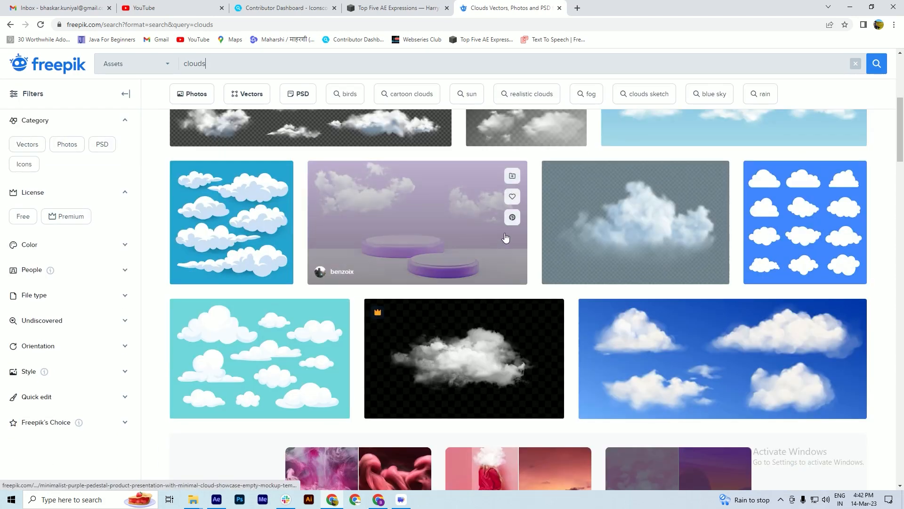
scroll(505, 237, down, 5)
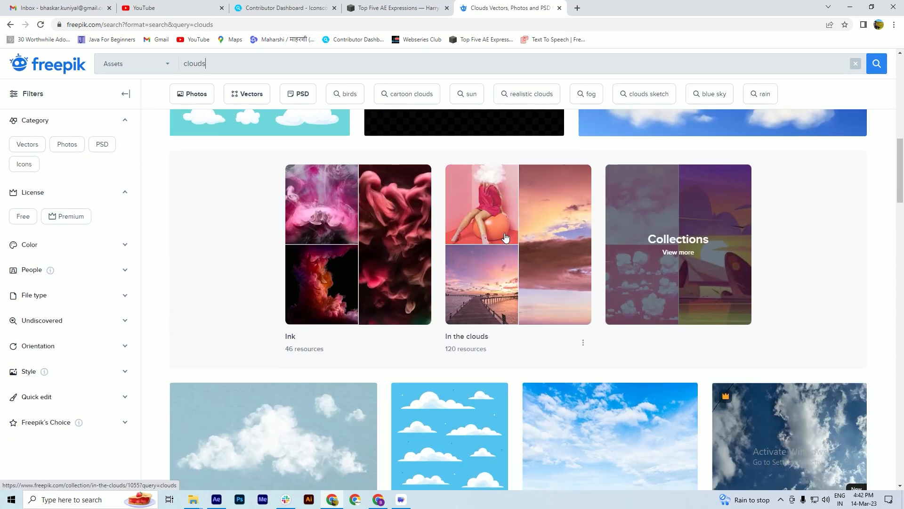
scroll(506, 237, down, 3)
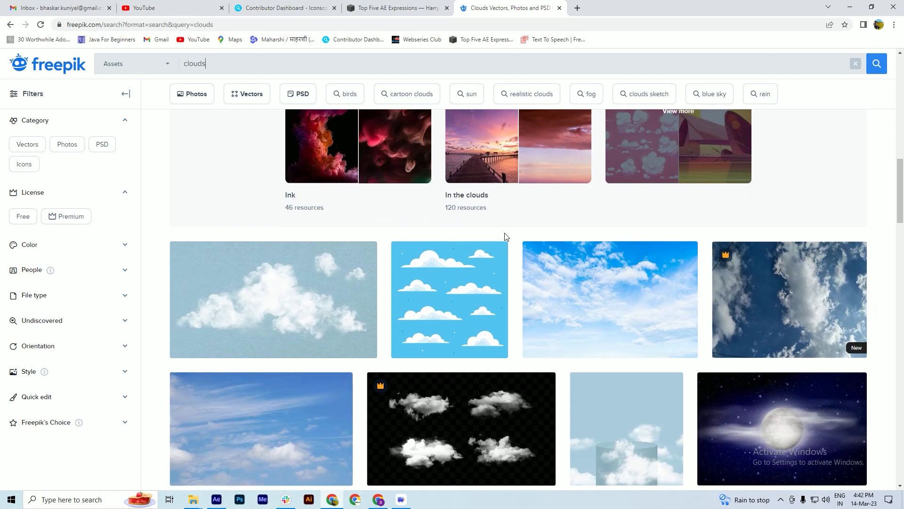
scroll(505, 237, down, 10)
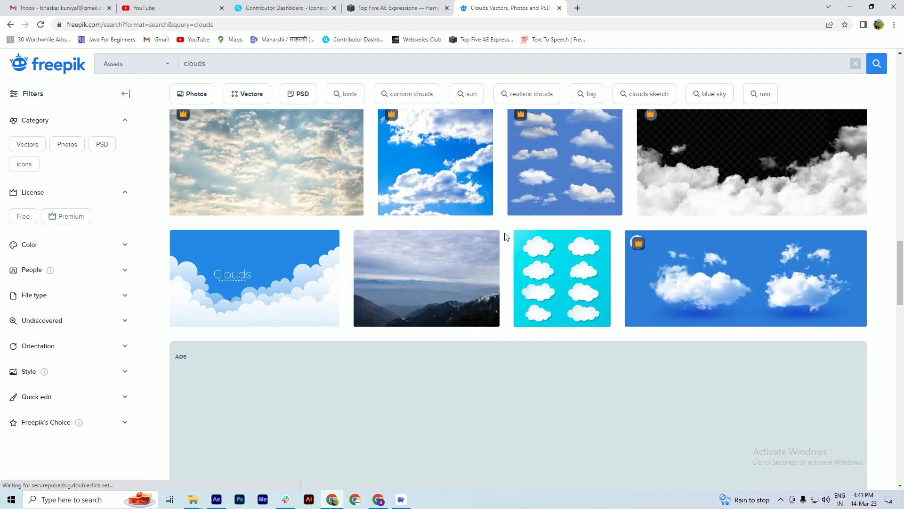
scroll(504, 232, up, 10)
click(440, 295)
click(690, 222)
click(689, 348)
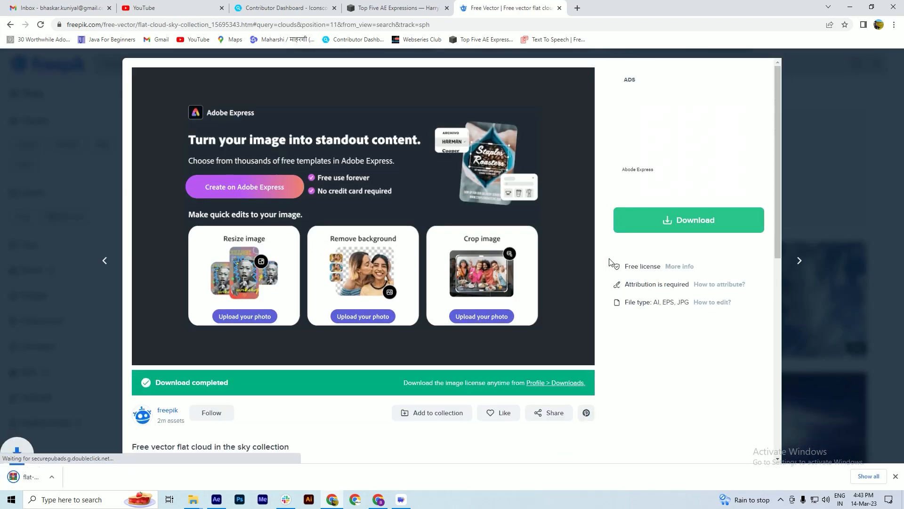
Step: Extract the downloaded flat-cloud-sky-collection archive in its folder and open the extracted vector file 5657125.ai in Illustrator
right_click(25, 476)
click(48, 456)
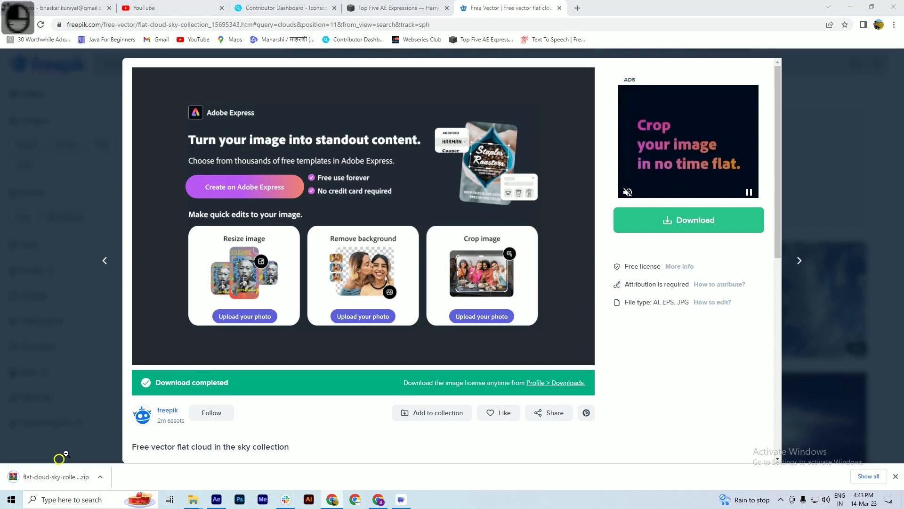
right_click(443, 197)
click(468, 239)
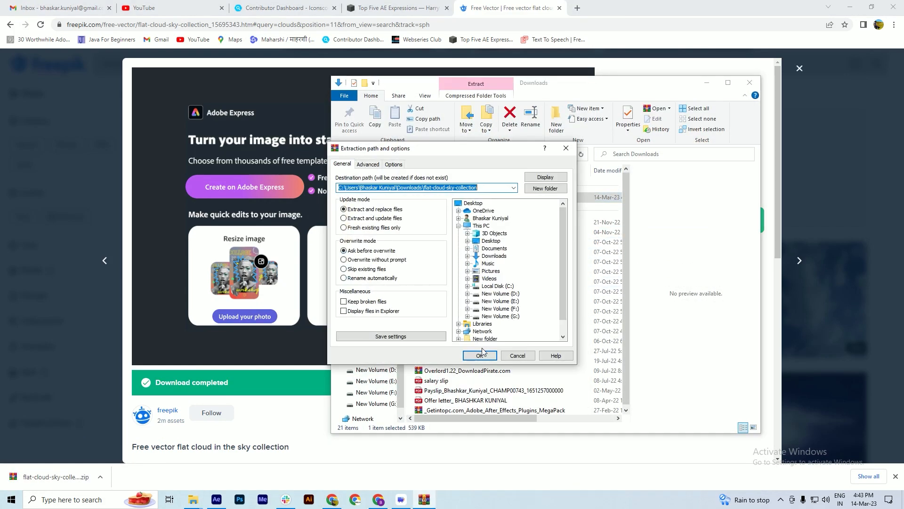
click(480, 355)
key(alt+Tab)
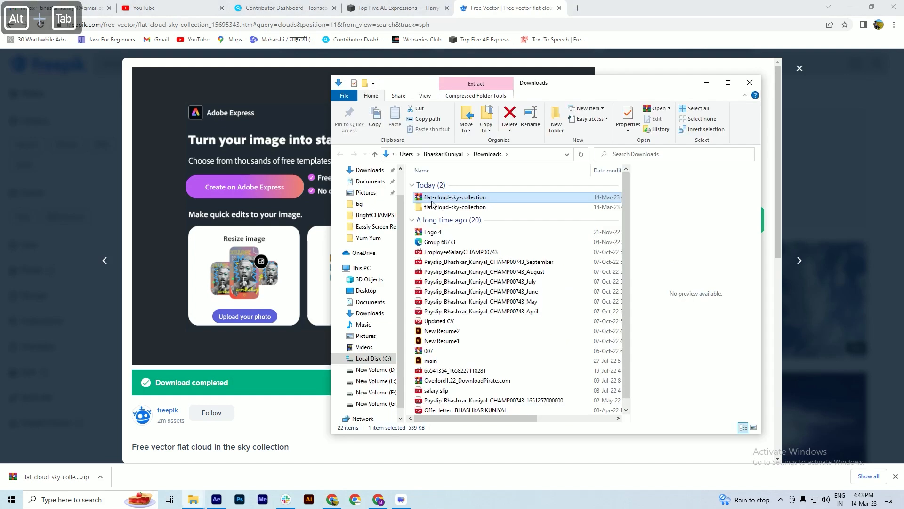
double_click(434, 207)
click(431, 193)
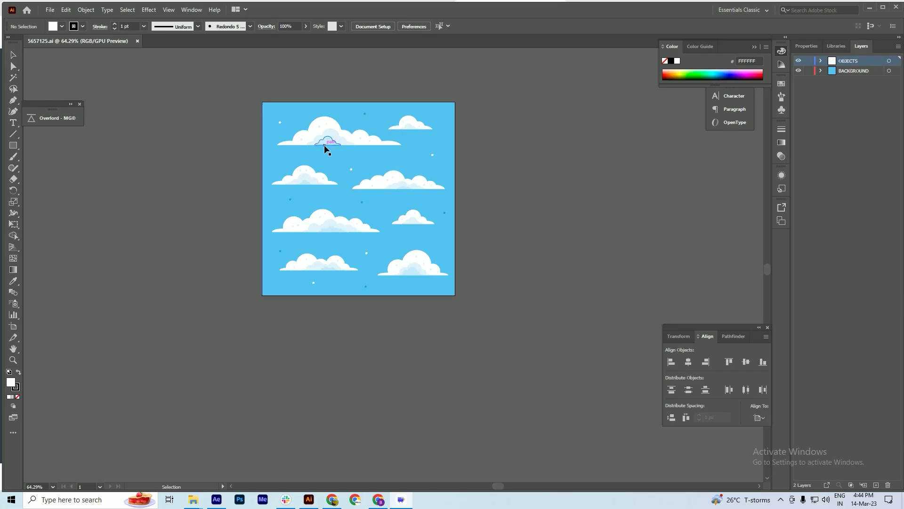
Step: Isolate the large cloud at the artboard's upper left, cut it, and paste it into a new 800 x 800 px document
click(325, 145)
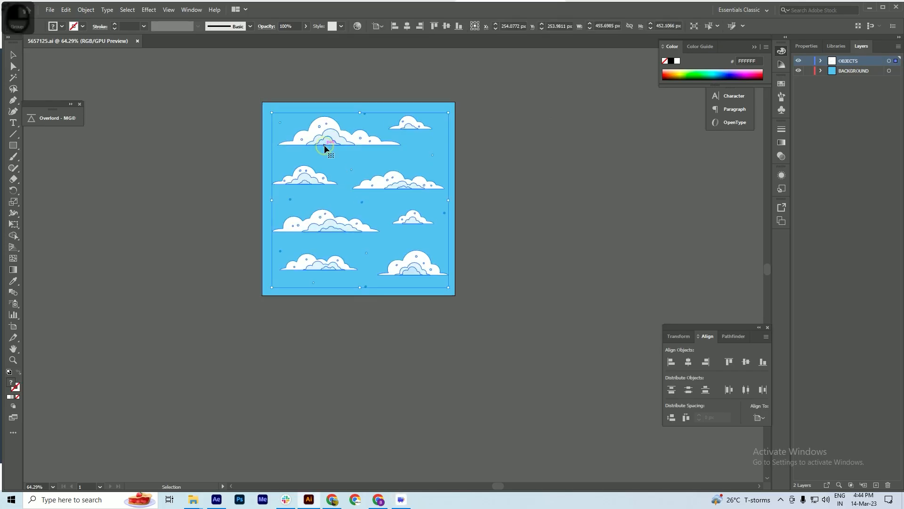
scroll(324, 144, up, 2)
scroll(326, 141, down, 2)
double_click(311, 135)
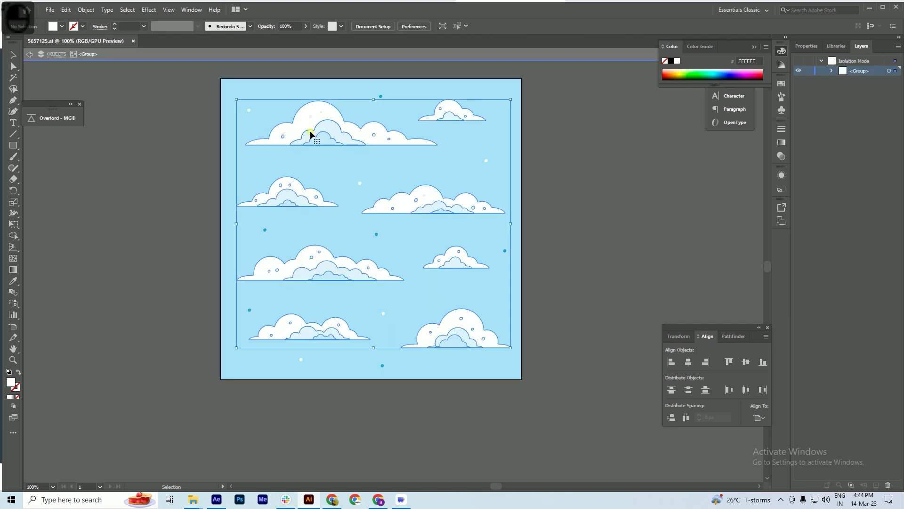
double_click(317, 132)
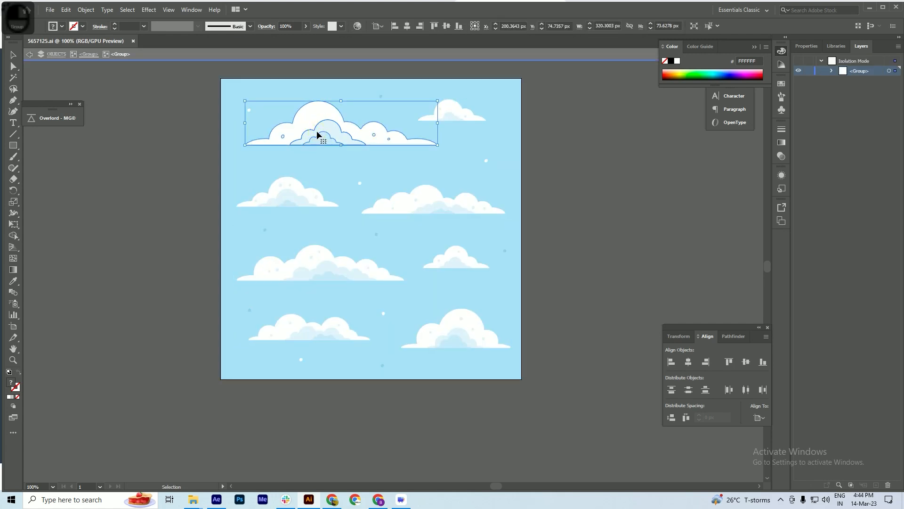
key(ctrl+x)
key(ctrl+n)
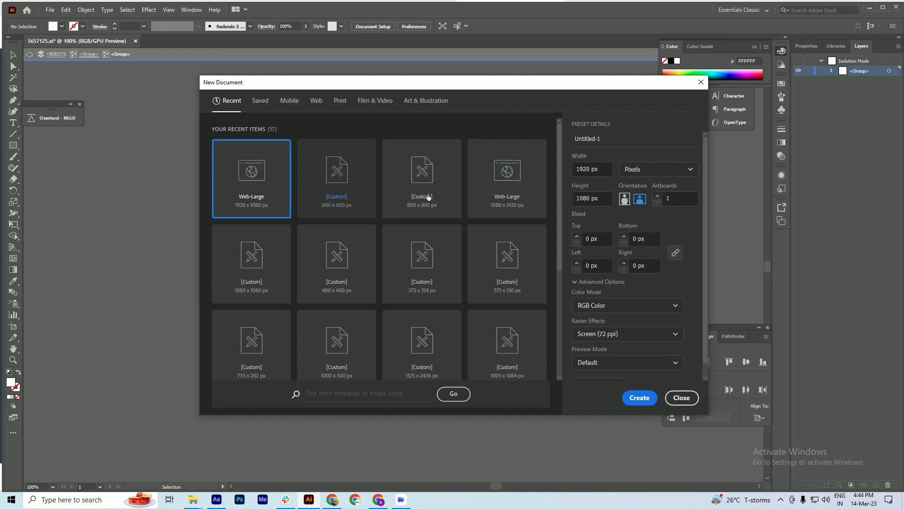
double_click(427, 196)
key(ctrl+v)
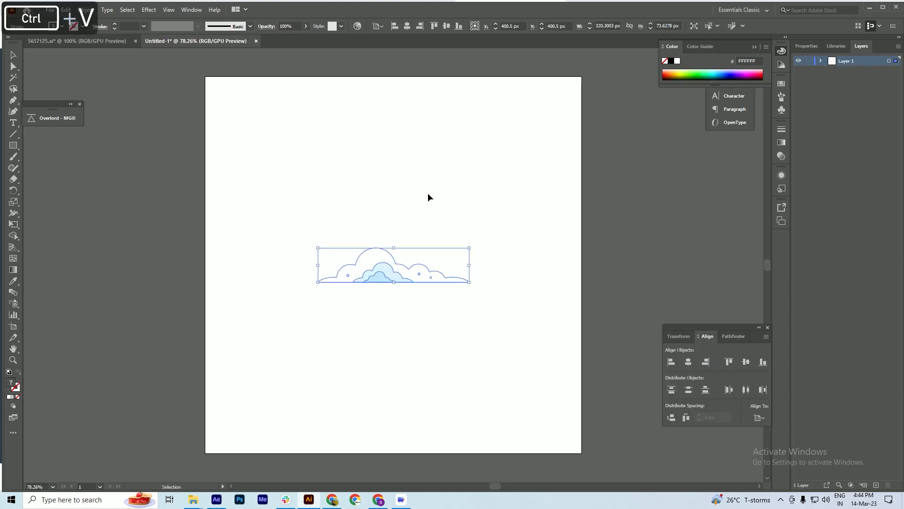
Step: Cut the wide cloud in the second row of 5657125.ai and paste it on a new layer in the 800 x 800 px document
click(113, 41)
click(428, 204)
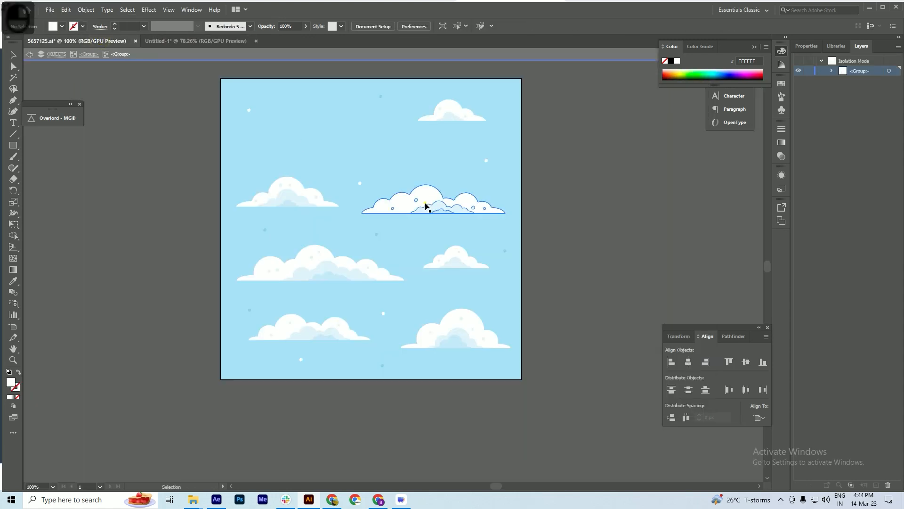
key(ctrl+x)
click(191, 42)
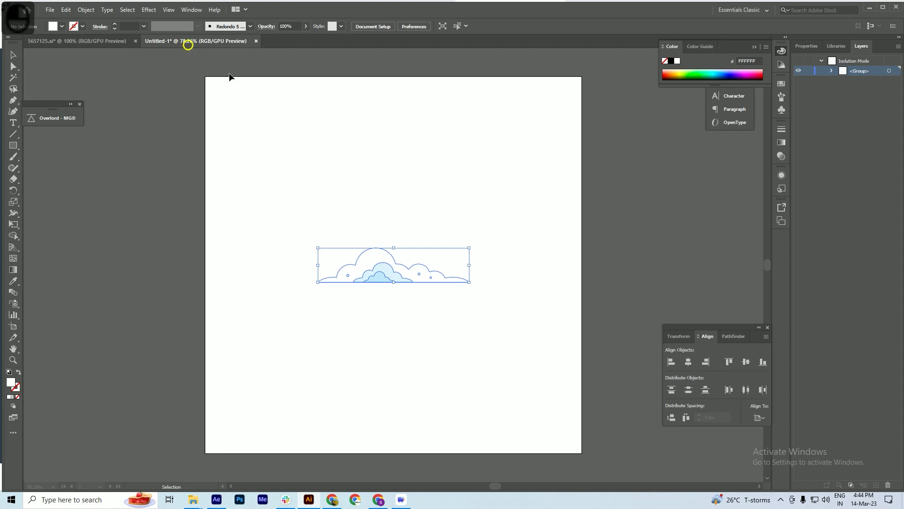
click(790, 479)
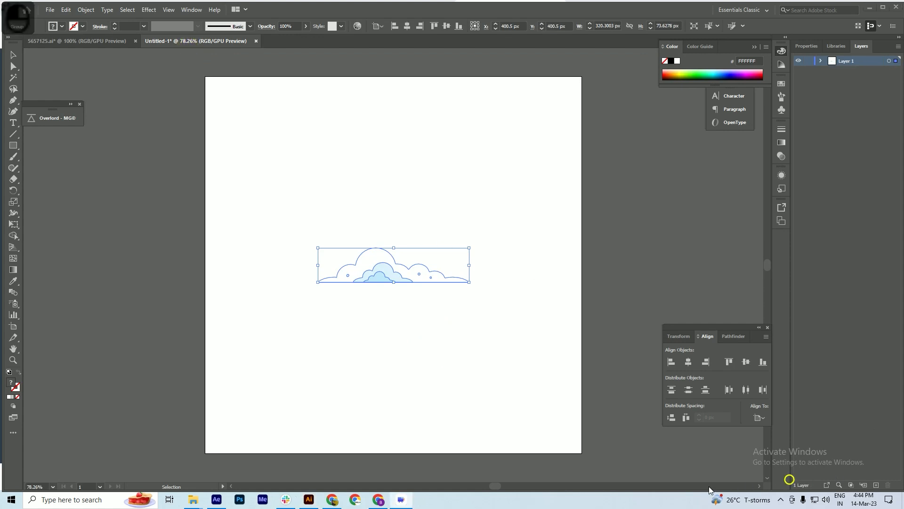
click(876, 485)
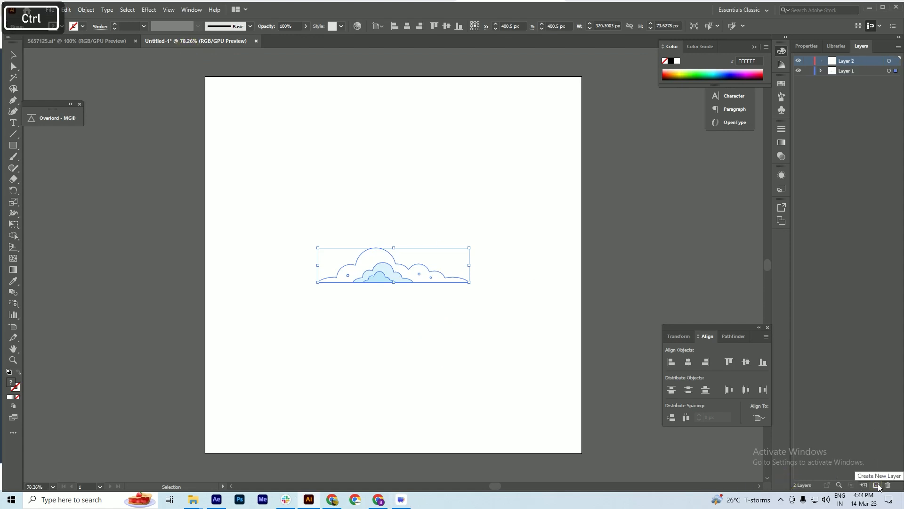
key(ctrl+v)
Step: Transfer the wide cloud in the third row of 5657125.ai by cutting and pasting it onto a third layer in the new document
click(135, 45)
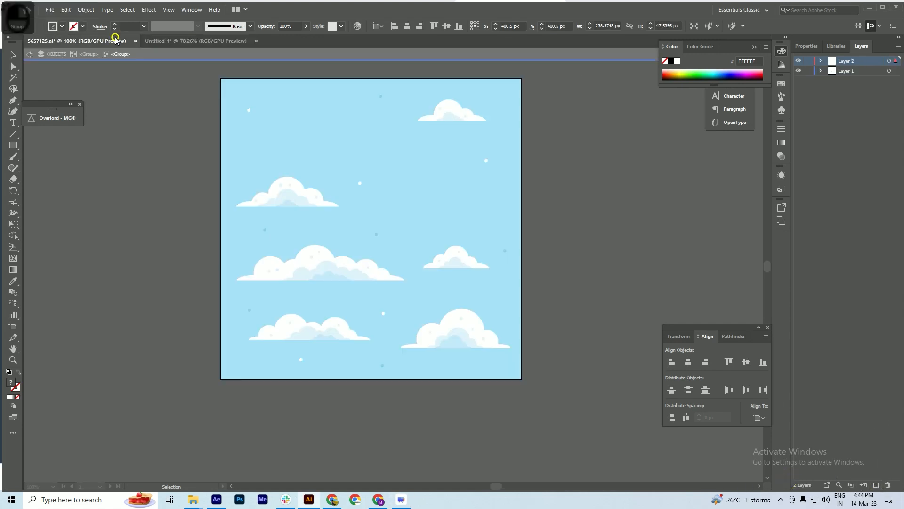
click(346, 281)
key(ctrl+x)
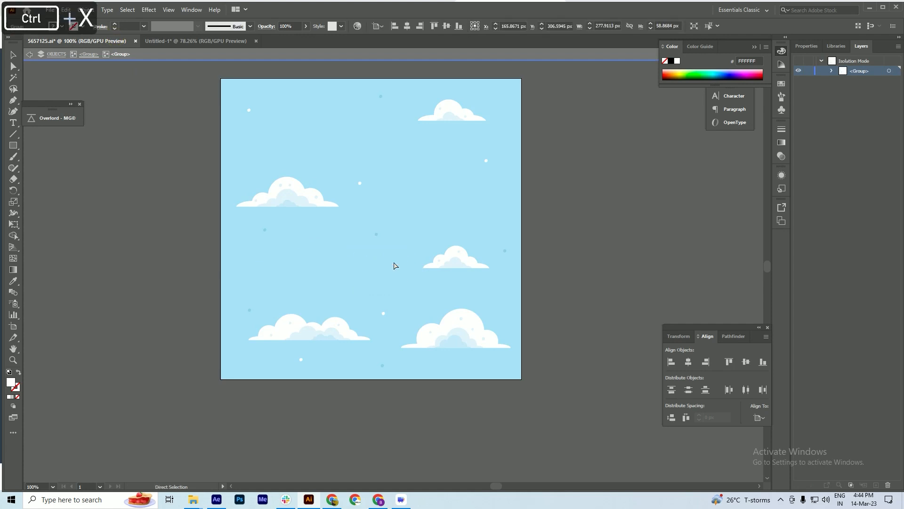
click(218, 47)
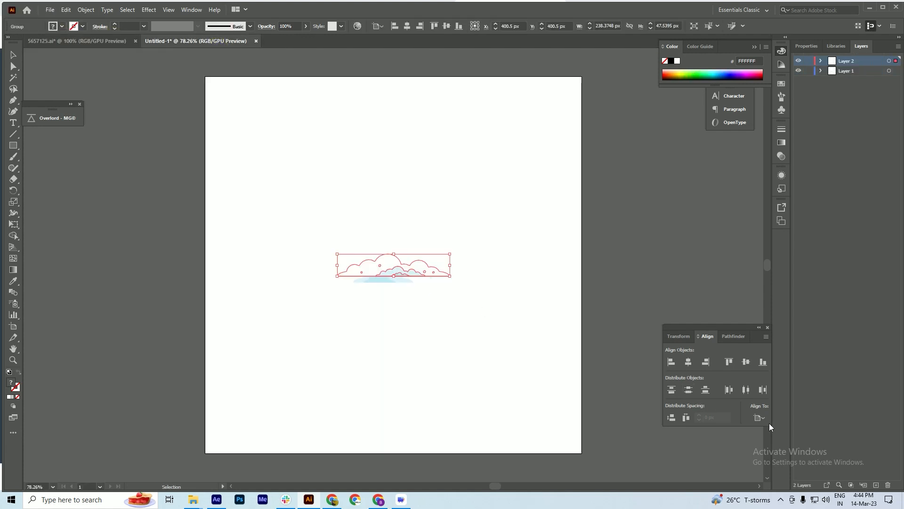
click(875, 485)
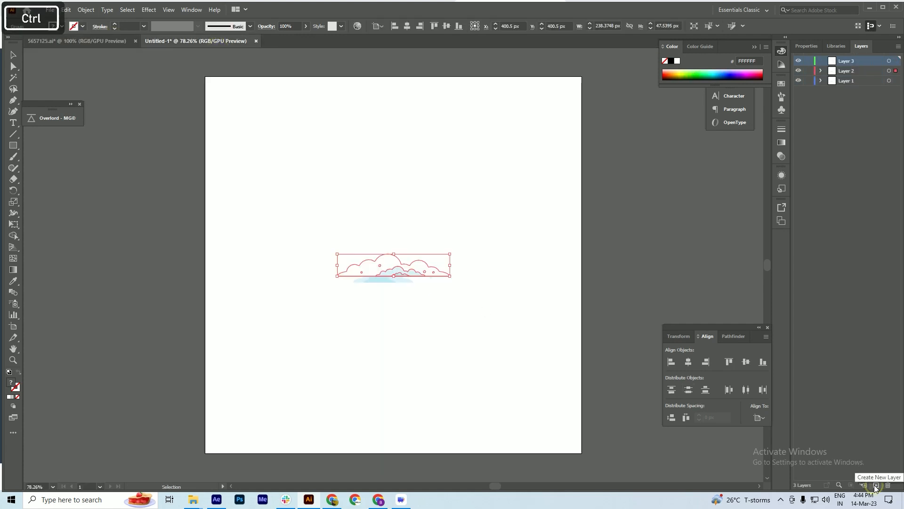
key(ctrl+v)
Step: Transfer the tall cloud at the lower right of 5657125.ai by cutting and pasting it onto a fourth layer in the new document
click(118, 41)
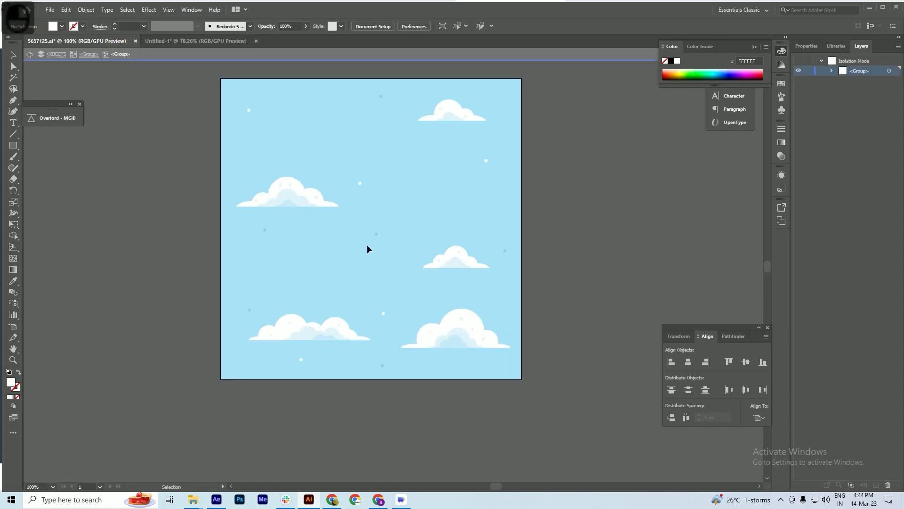
click(454, 328)
key(ctrl+x)
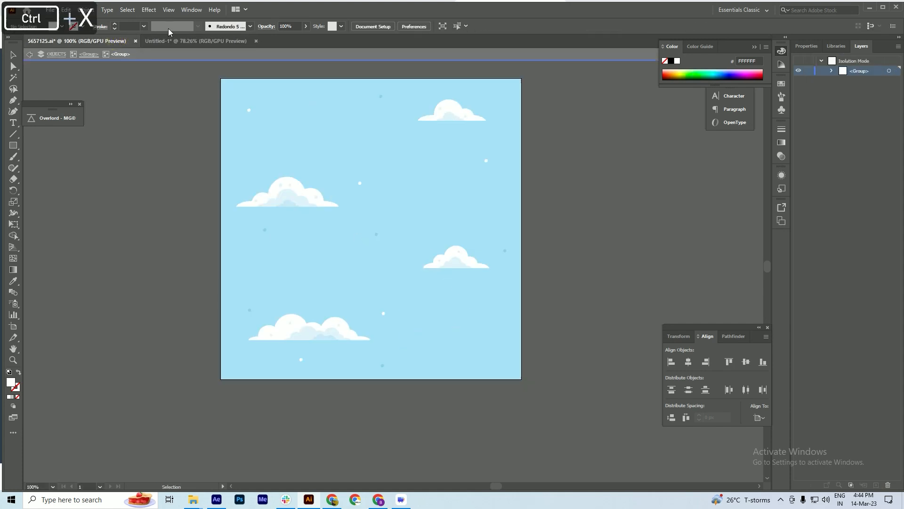
click(188, 41)
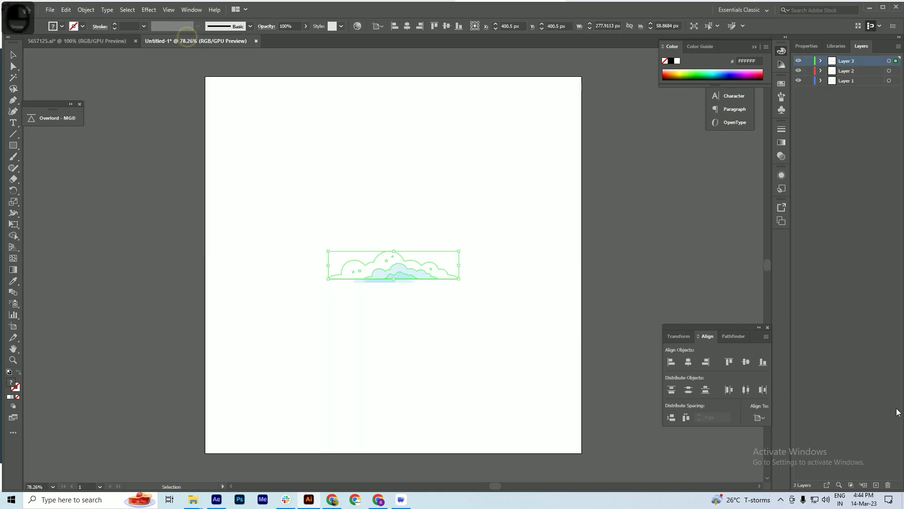
click(876, 486)
key(ctrl+v)
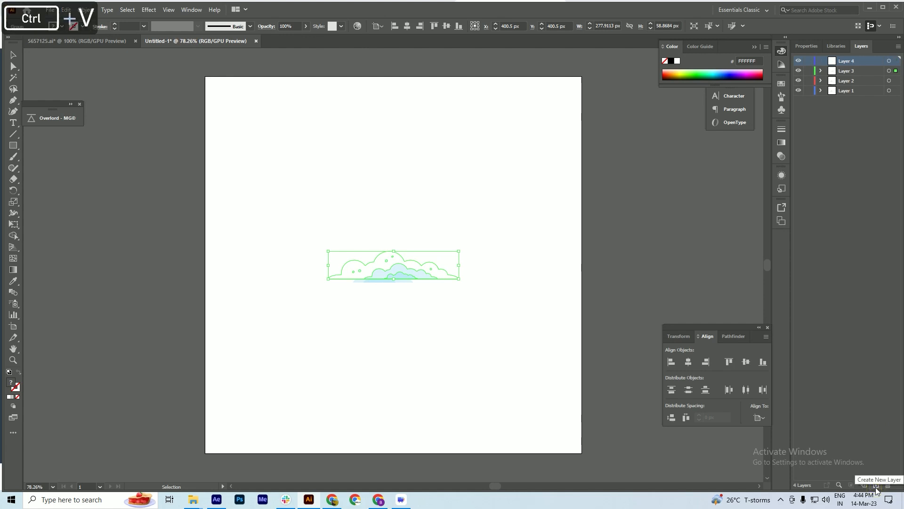
Step: Scale all the pasted clouds up together to about 789 px wide and save the document as clouds in the Yum Yum folder
key(ctrl+a)
drag(468, 284, 579, 361)
drag(323, 244, 204, 199)
key(ctrl+s)
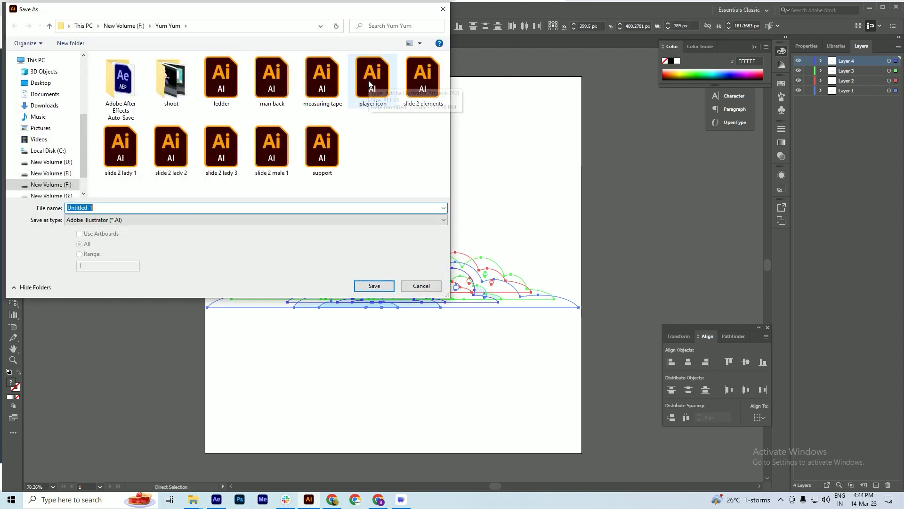
text(clouds)
key(Return)
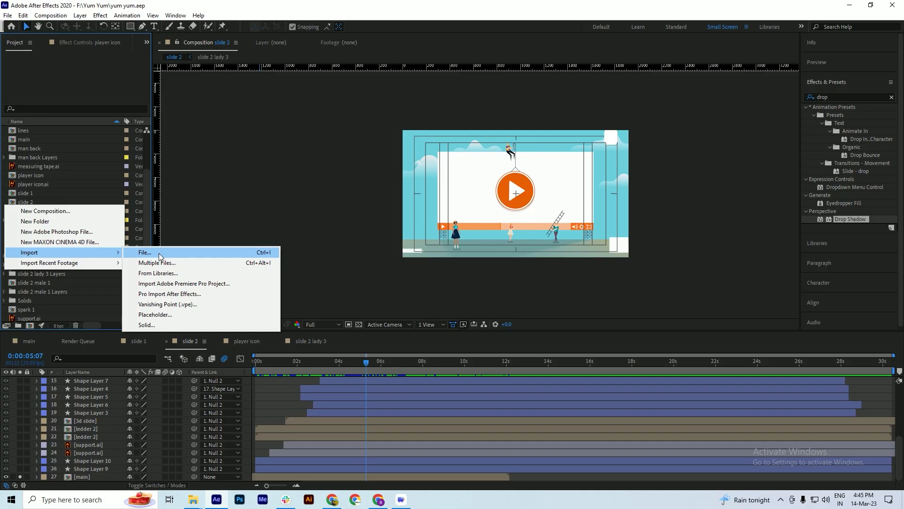
Step: Import the clouds Illustrator file from the Yum Yum folder as a Composition - Retain Layer Sizes
click(160, 262)
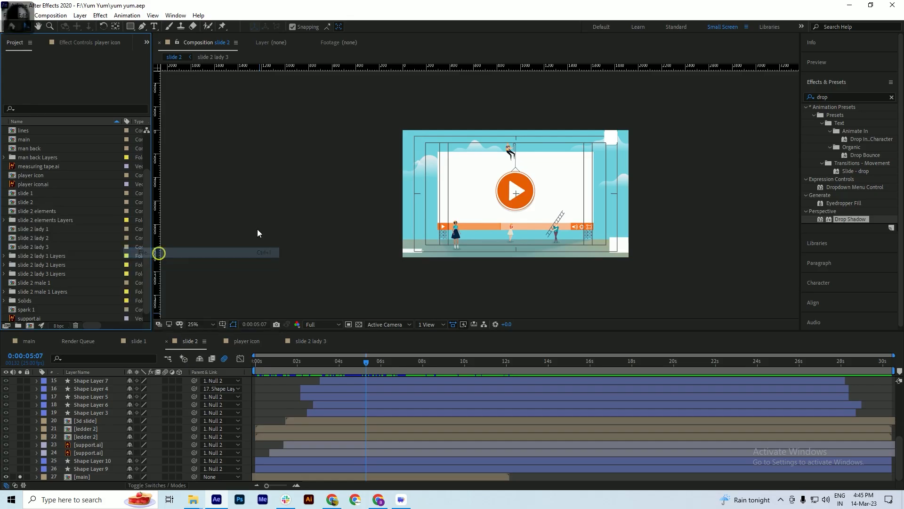
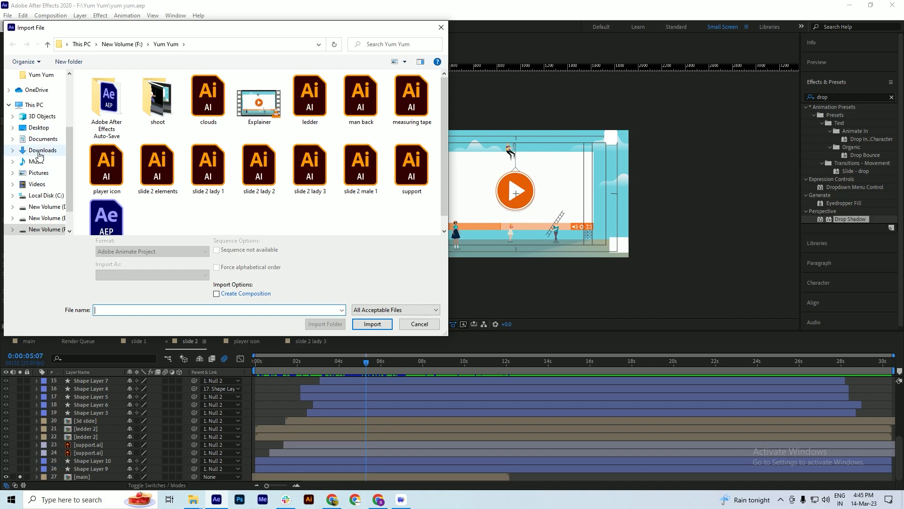
scroll(39, 114, up, 1)
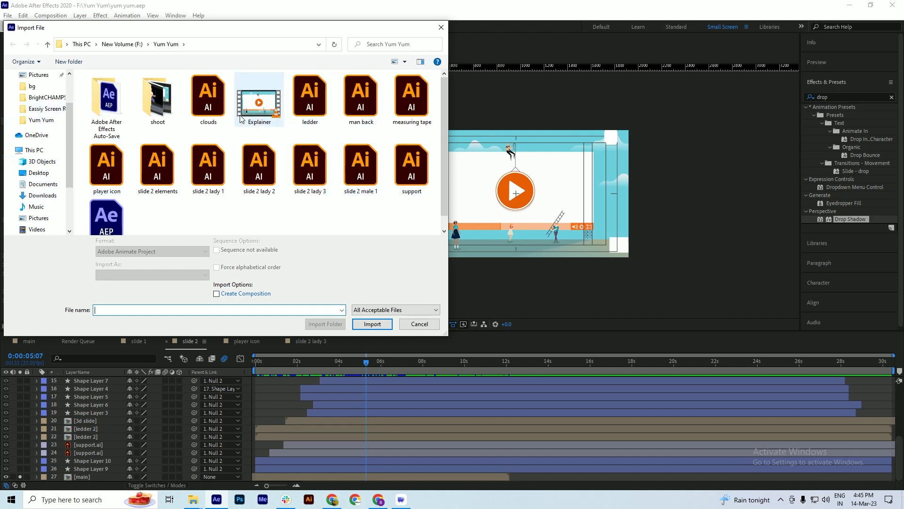
click(214, 113)
click(151, 275)
click(127, 292)
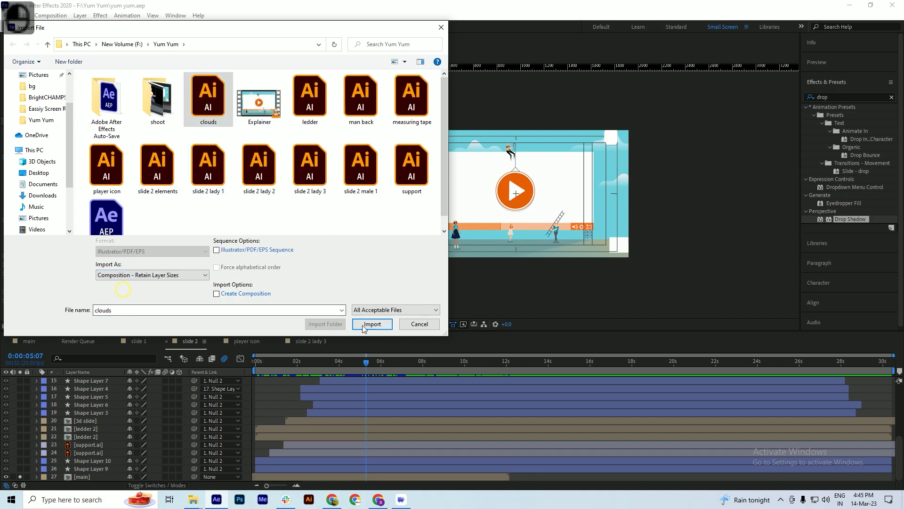
click(370, 324)
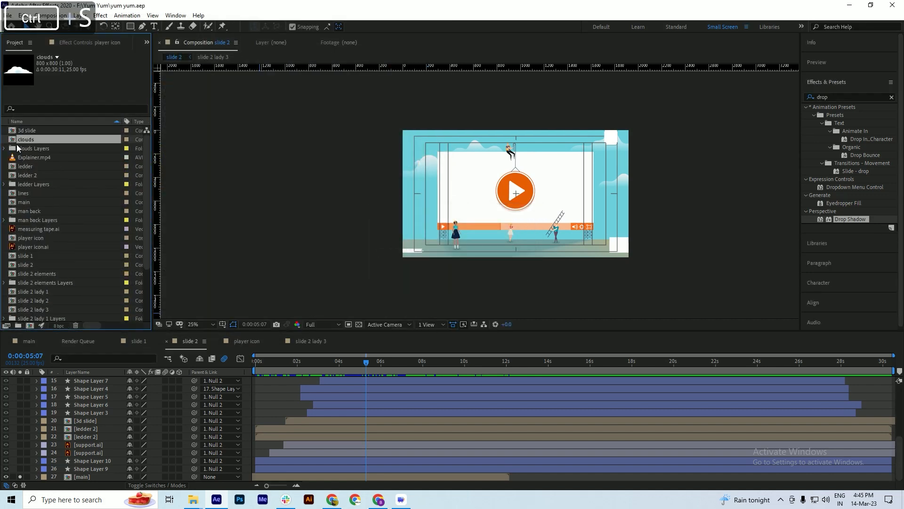
Step: Add the four layers from the clouds Layers folder to the slide 2 composition, just above the main layer
click(5, 148)
shift+click(43, 184)
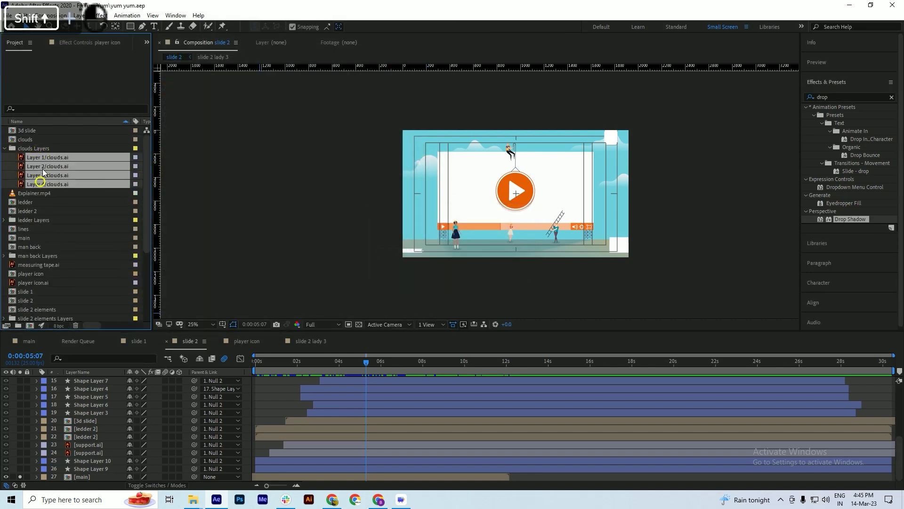
drag(47, 181, 93, 434)
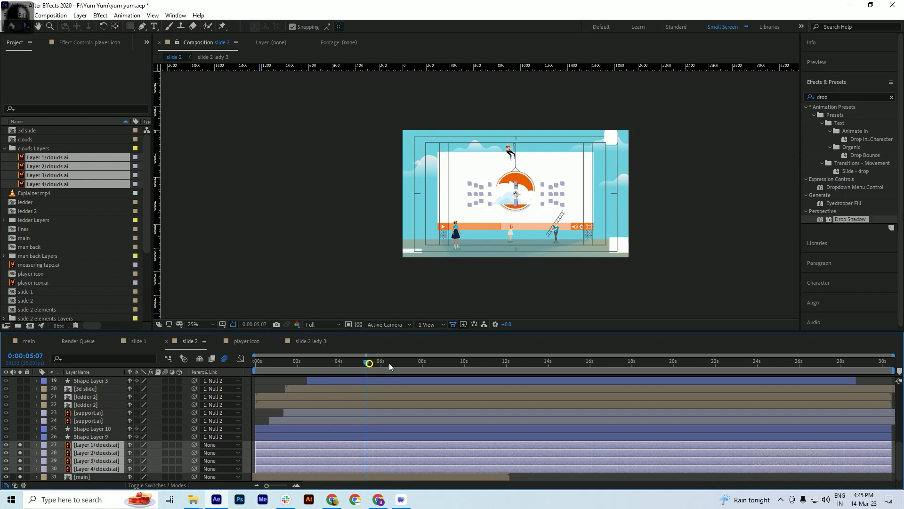
Step: Turn off solo on the four cloud layers, set the current time to 0:00:03:09 and save the project
drag(380, 362, 421, 361)
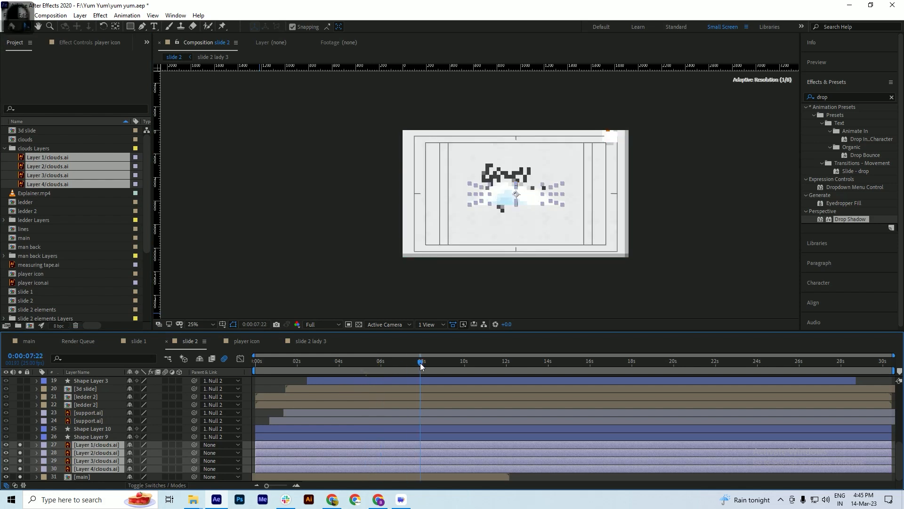
click(20, 469)
click(20, 448)
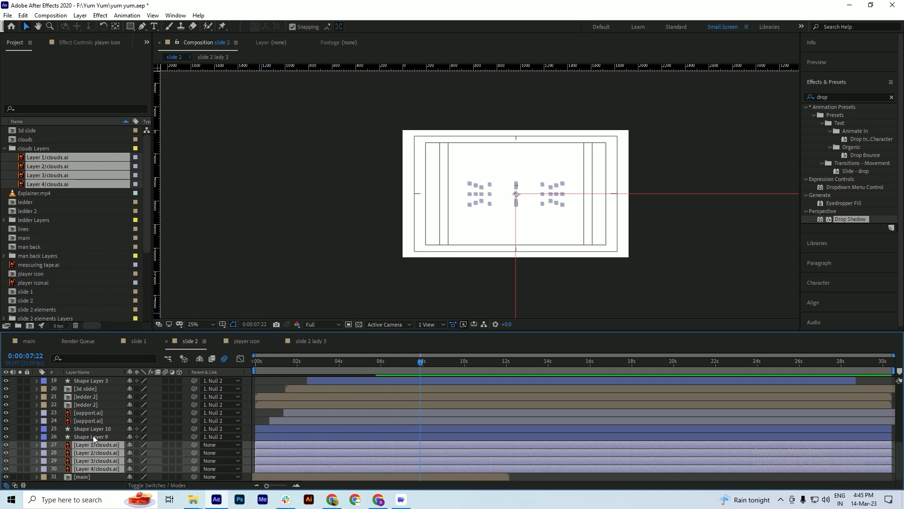
drag(408, 364, 326, 380)
key(ctrl+s)
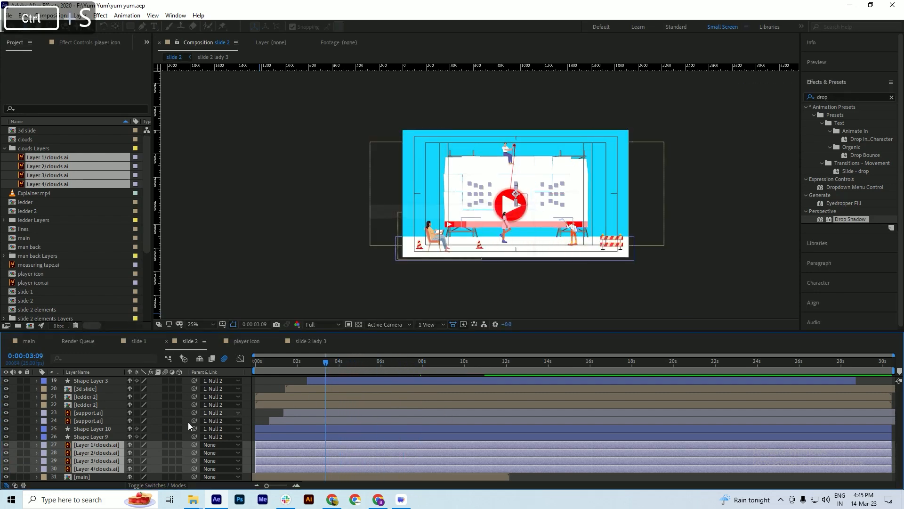
Step: Reorder the four cloud layers above Shape Layer 10 and below the support.ai layers, and save the project
drag(86, 442, 90, 428)
key(ctrl+s)
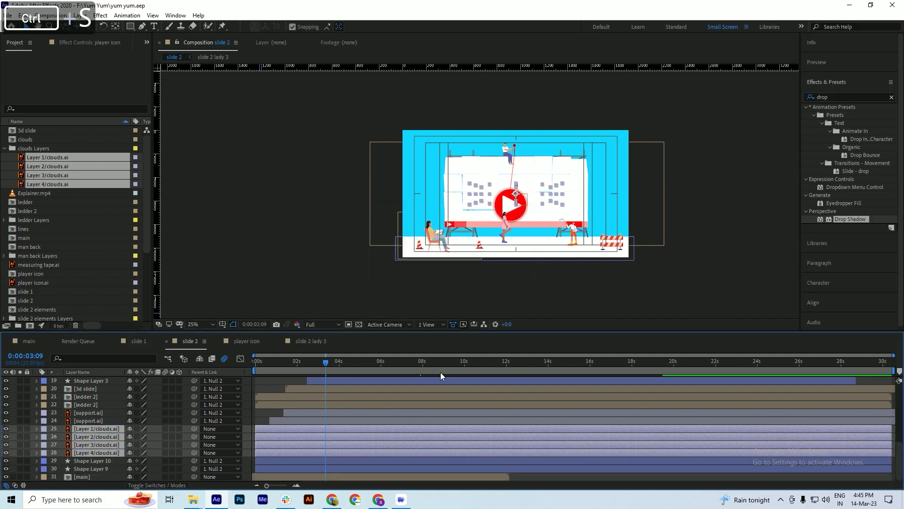
click(291, 464)
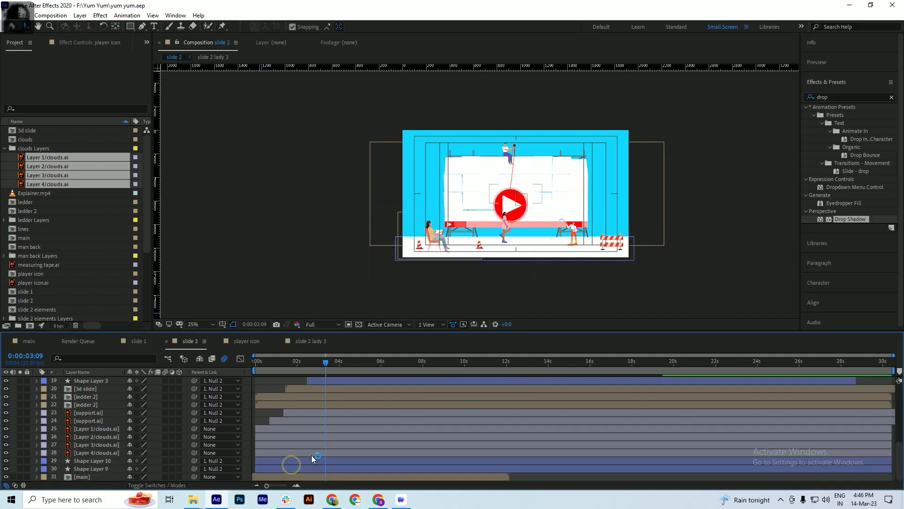
Step: Nudge the Layer 4 cloud up and left to the board's upper-left corner, partly behind the board
click(315, 452)
key(shift+Left)
key(shift+Left)
key(shift+Left)
key(shift+Left)
key(shift+Left)
key(shift+Left)
key(shift+Left)
key(shift+Left)
key(shift+Left)
key(shift+Left)
key(shift+Left)
key(shift+Left)
key(shift+Left)
key(shift+Left)
key(shift+Left)
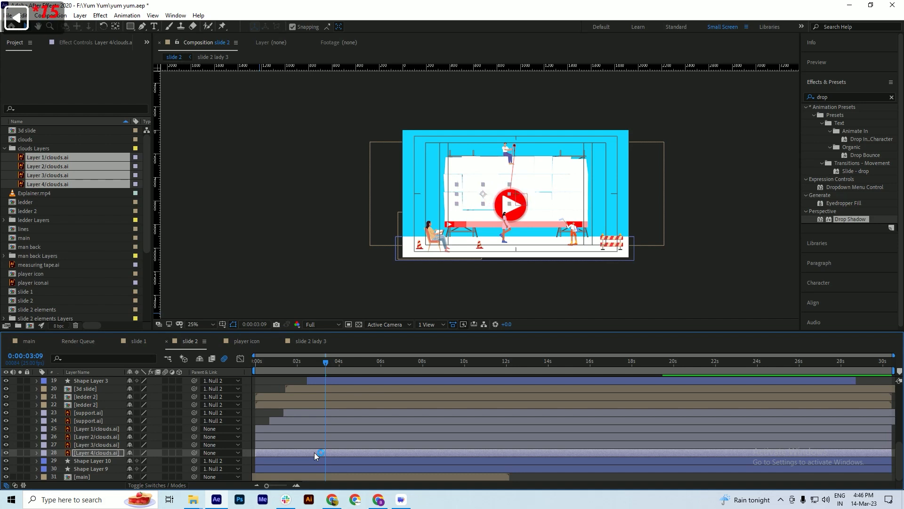
key(shift+Left)
key(shift+Left)
key(shift+Left)
key(shift+Left)
key(shift+Left)
key(shift+Left)
key(shift+Left)
key(shift+Up)
key(shift+Up)
key(shift+Up)
key(shift+Up)
key(shift+Up)
key(shift+Up)
key(shift+Up)
key(shift+Up)
key(shift+Up)
key(shift+Up)
key(shift+Up)
key(shift+Up)
key(shift+Up)
key(shift+Up)
key(shift+Up)
key(shift+Up)
key(shift+Up)
key(shift+Up)
key(shift+Up)
key(shift+Up)
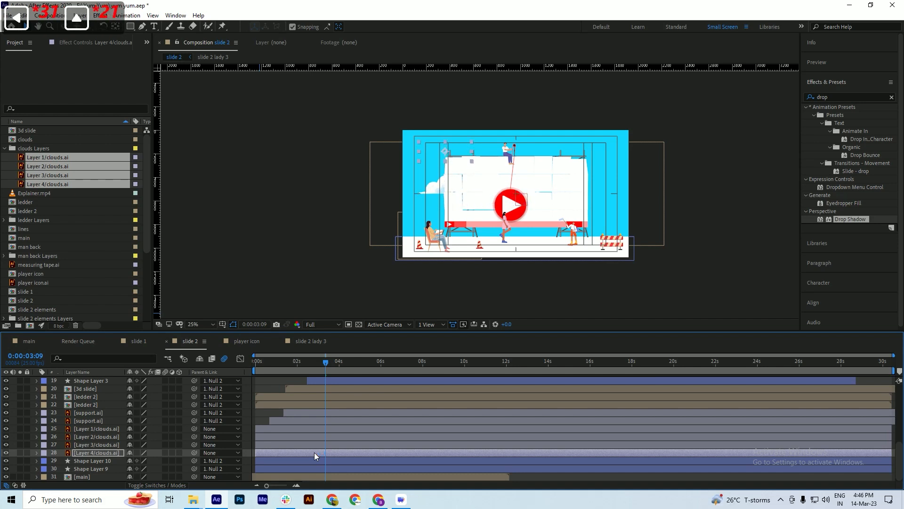
key(shift+Left)
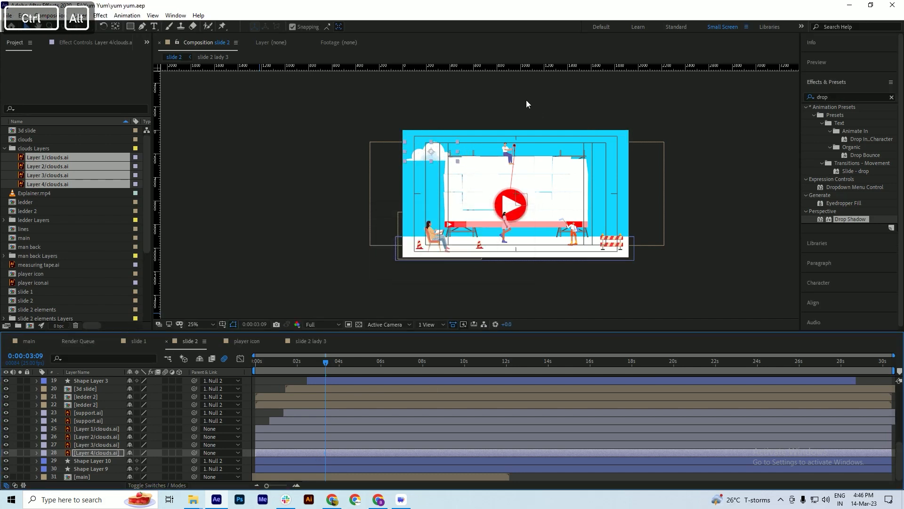
Step: Nudge the Layer 3 cloud up and right into the sky above the board's upper-right part, and save the project
scroll(496, 159, up, 2)
click(298, 445)
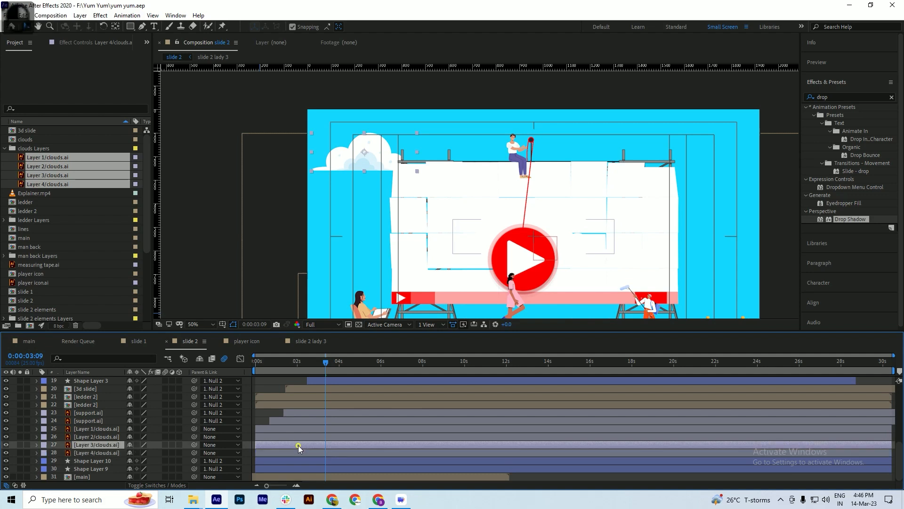
key(shift+Up)
key(shift+Up)
key(shift+Up)
key(shift+Up)
key(shift+Up)
key(shift+Up)
key(shift+Up)
key(shift+Up)
key(shift+Up)
key(shift+Up)
key(shift+Up)
key(shift+Up)
key(shift+Up)
key(shift+Up)
key(shift+Up)
key(shift+Up)
key(shift+Up)
key(shift+Up)
key(shift+Up)
key(shift+Up)
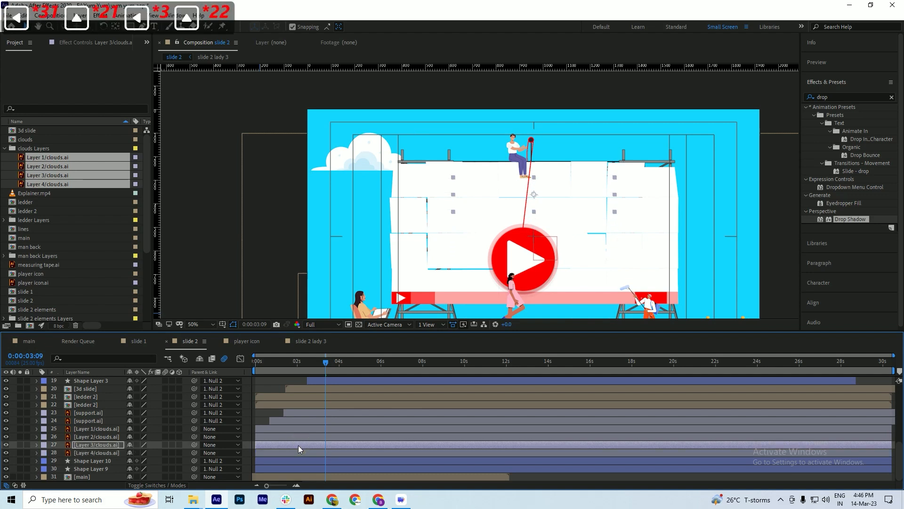
key(shift+Right)
key(shift+Right)
key(shift+Right)
key(shift+Right)
key(shift+Right)
key(shift+Right)
key(shift+Right)
key(shift+Right)
key(shift+Right)
key(shift+Right)
key(shift+Right)
key(shift+Right)
key(shift+Right)
key(shift+Right)
key(shift+Right)
key(shift+Right)
key(shift+Right)
key(shift+Right)
key(shift+Right)
key(shift+Right)
key(shift+Up)
key(shift+Up)
key(shift+Up)
key(shift+Up)
key(shift+Up)
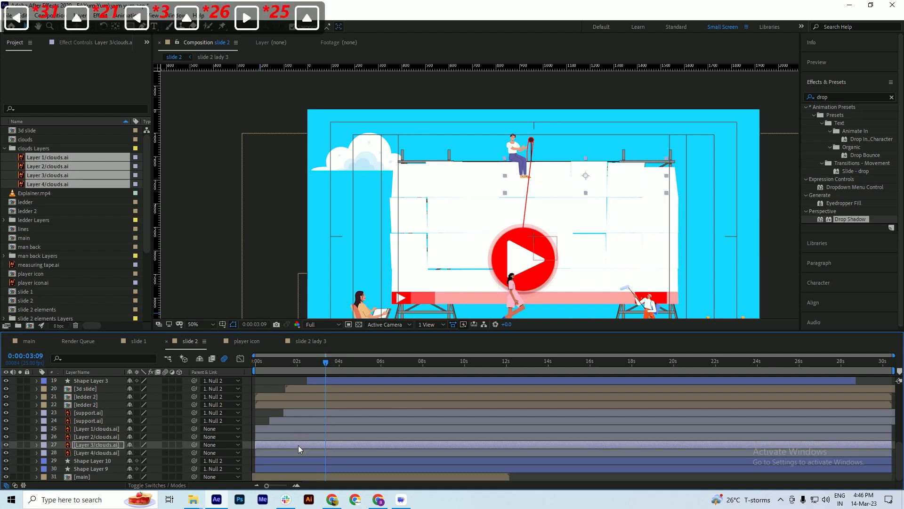
key(shift+Up)
key(shift+Up)
key(shift+Up)
key(shift+Up)
key(shift+Up)
key(shift+Up)
key(shift+Up)
key(shift+Up)
key(shift+Up)
key(shift+Up)
key(shift+Up)
key(shift+Up)
key(shift+Up)
key(shift+Up)
key(shift+Up)
key(shift+Up)
key(shift+Up)
key(shift+Right)
key(shift+Right)
key(shift+Right)
key(shift+Right)
key(shift+Right)
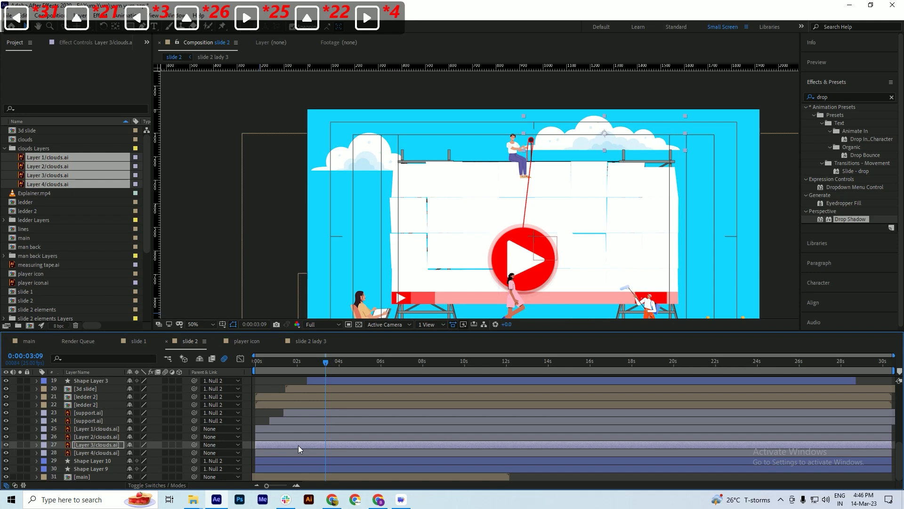
key(shift+Right)
key(shift+Right)
key(shift+Right)
key(shift+Right)
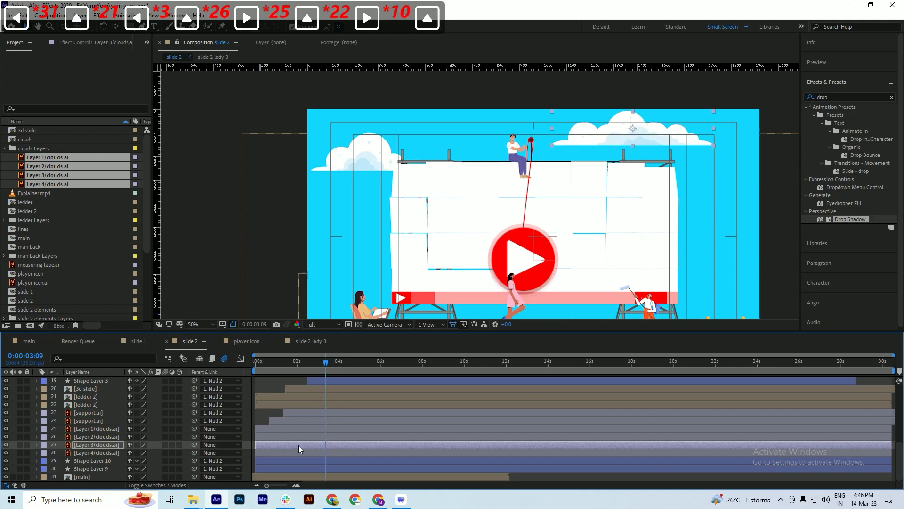
key(ctrl+s)
Step: Nudge the Layer 2 cloud right until it sticks out beyond the board's right edge, and save the project
click(311, 437)
key(shift+Right)
key(shift+Right)
key(shift+Right)
key(shift+Right)
key(shift+Right)
key(shift+Right)
key(shift+Right)
key(shift+Right)
key(shift+Right)
key(shift+Right)
key(shift+Right)
key(shift+Right)
key(shift+Right)
key(shift+Right)
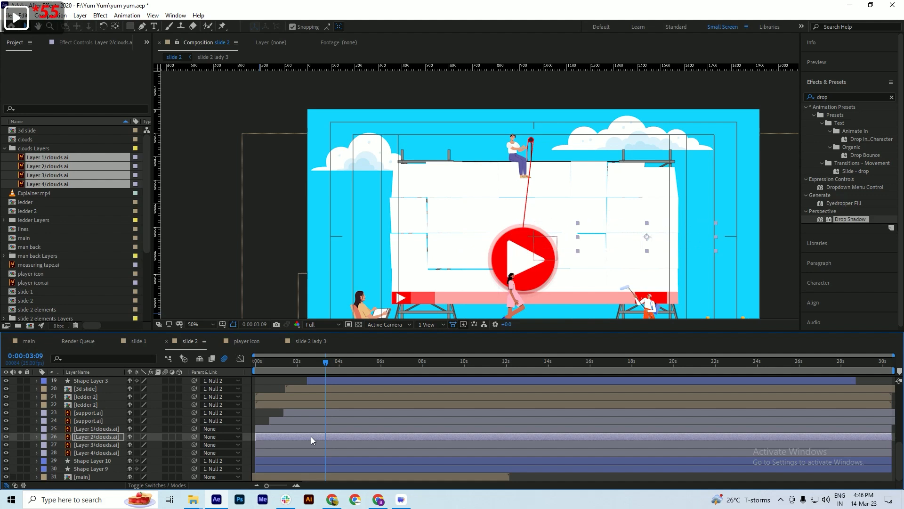
key(ctrl+s)
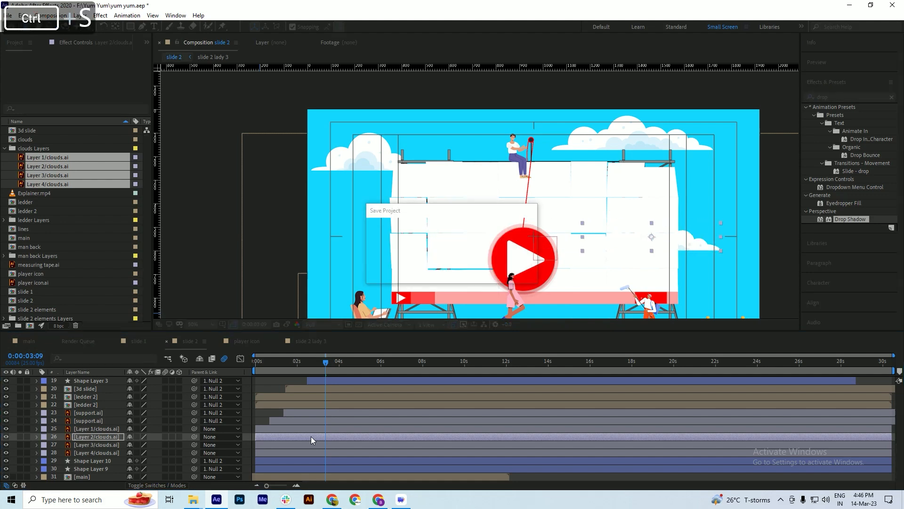
Step: Nudge the Layer 1 cloud left and slightly up until it sticks out beyond the board's left edge, and save the project
click(307, 432)
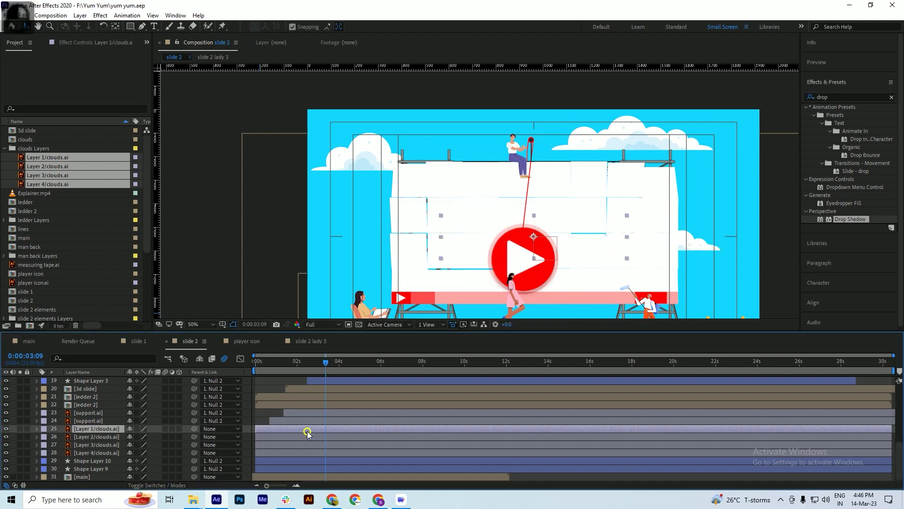
key(Left)
key(Left)
key(Left)
key(Left)
key(Left)
key(Left)
key(Left)
key(shift+Left)
key(shift+Left)
key(shift+Left)
key(shift+Left)
key(shift+Left)
key(shift+Left)
key(shift+Left)
key(shift+Left)
key(shift+Left)
key(shift+Left)
key(shift+Left)
key(shift+Left)
key(shift+Left)
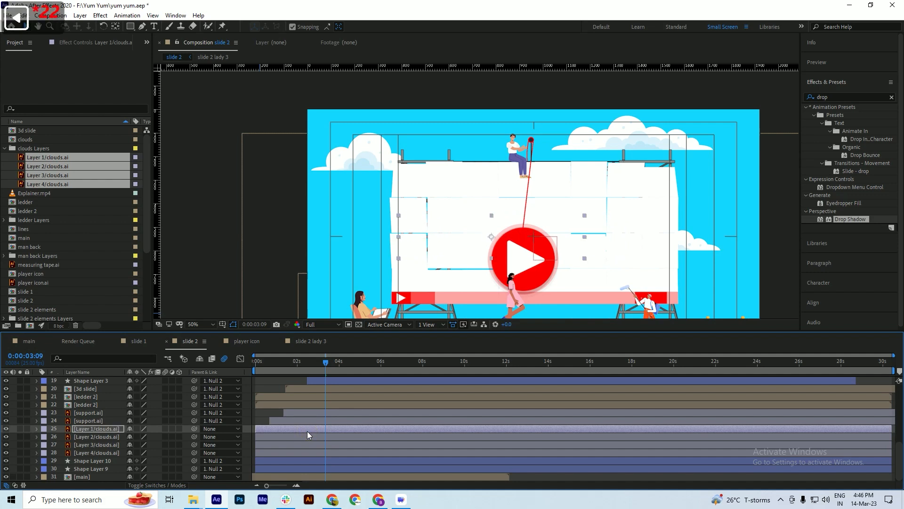
key(shift+Left)
key(shift+Left)
key(shift+Left)
key(shift+Up)
key(shift+Up)
key(shift+Up)
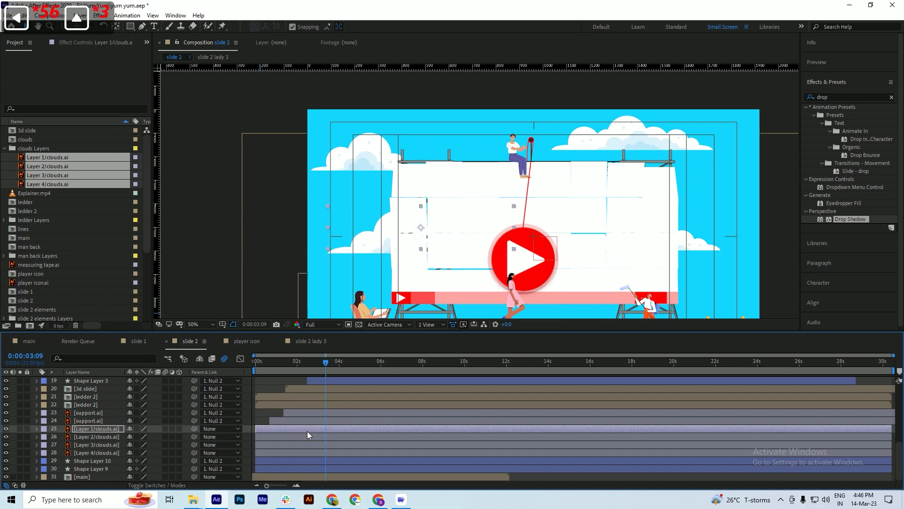
key(shift+Left)
key(shift+Left)
key(ctrl+s)
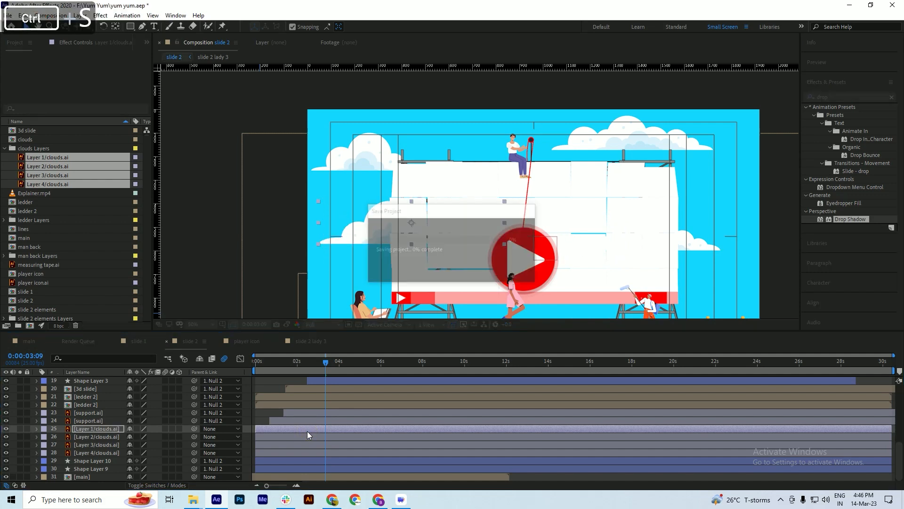
Step: Set the scale of all four cloud layers to 88% and save the project
shift+click(275, 451)
key(s)
drag(142, 435, 140, 440)
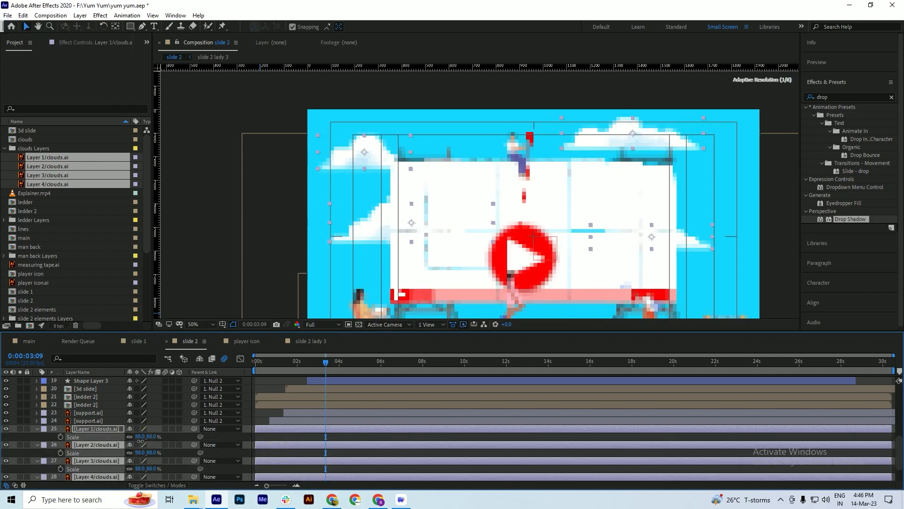
key(ctrl+s)
click(253, 257)
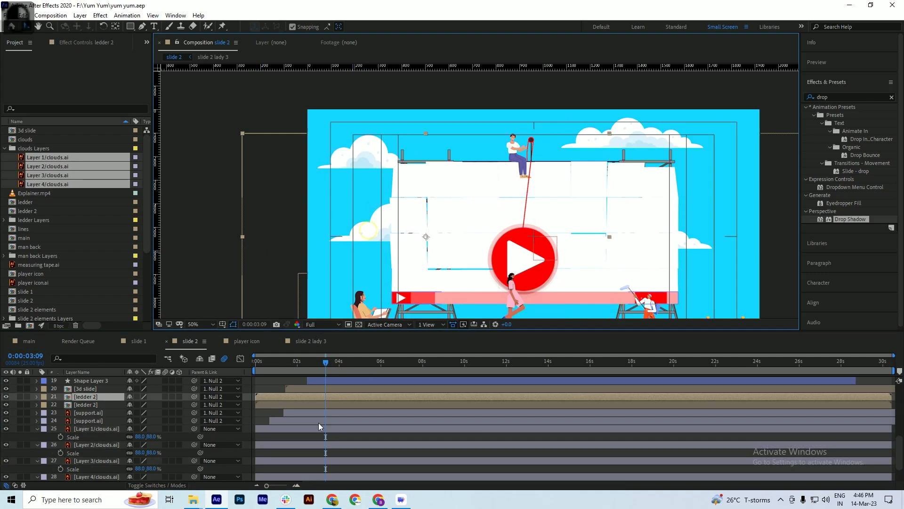
Step: Reduce the Layer 1 cloud's scale to 63%, nudge it further left of the board, and save the project
click(290, 429)
key(s)
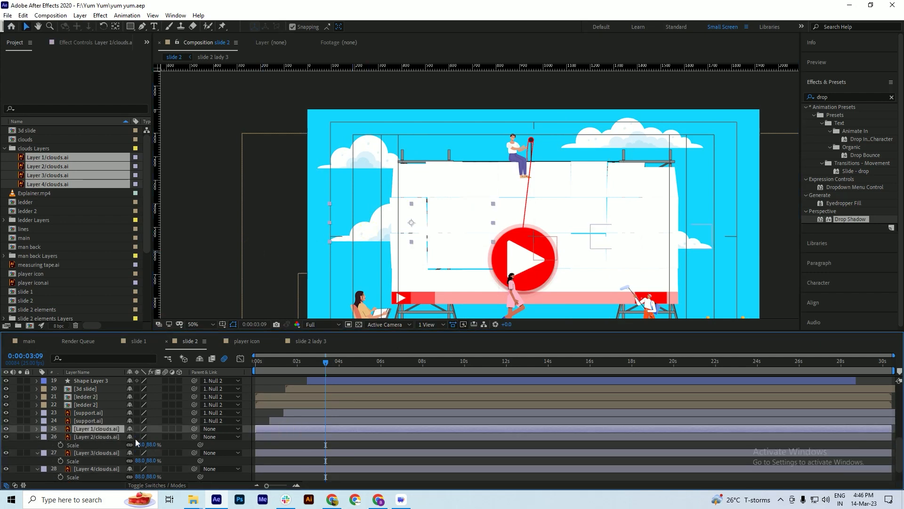
drag(135, 439, 132, 437)
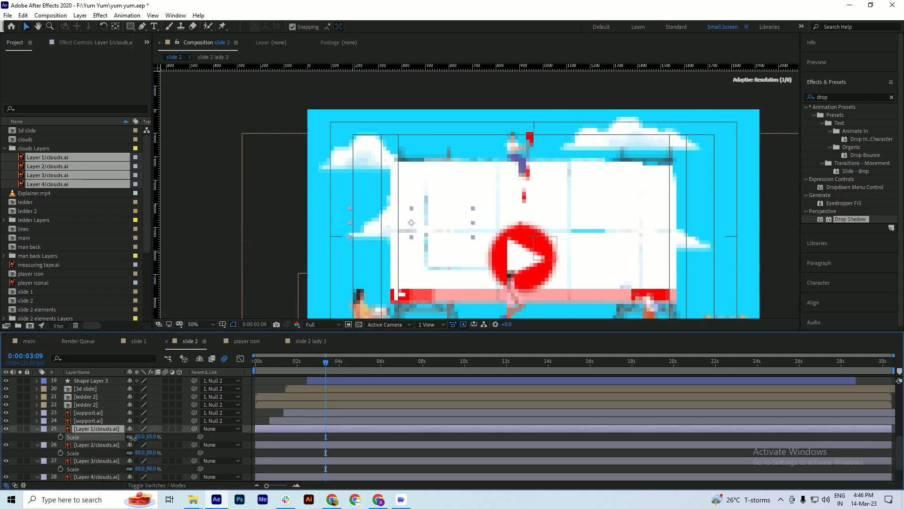
key(ctrl+s)
key(shift+Left)
key(shift+Left)
key(shift+Left)
key(shift+Left)
key(shift+Left)
key(shift+Left)
key(shift+Left)
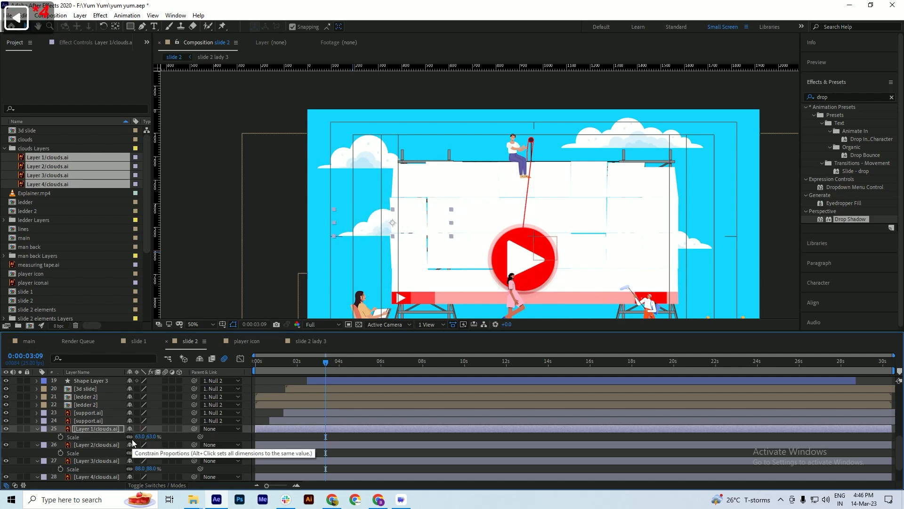
key(ctrl+s)
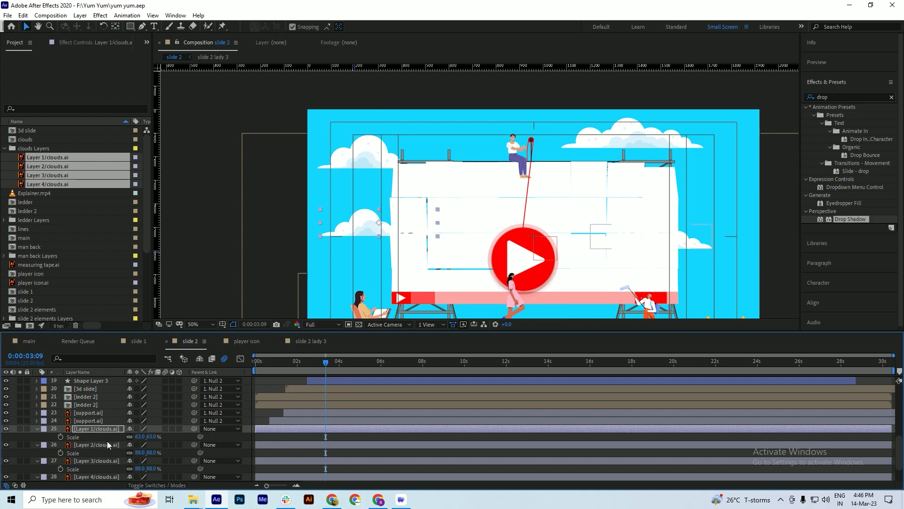
Step: Set the opacity of all four cloud layers to 55% and save the project
scroll(114, 441, down, 2)
shift+click(328, 445)
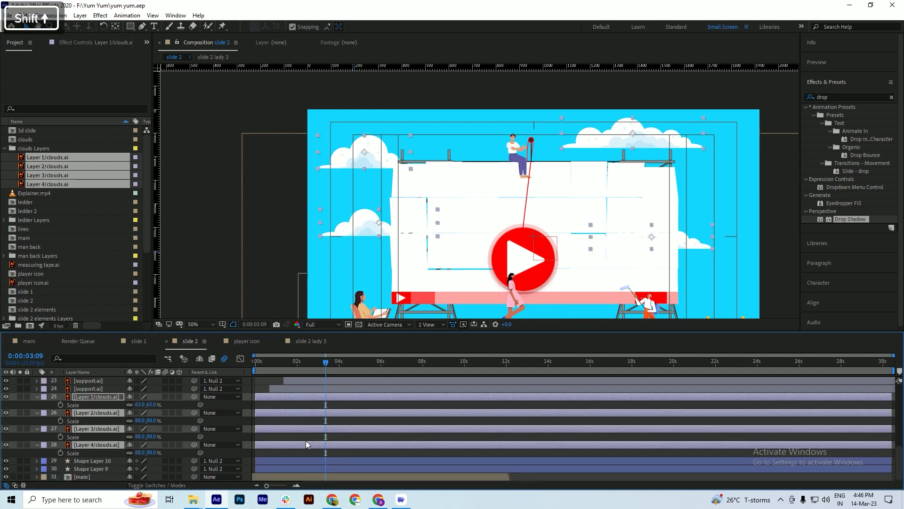
key(t)
drag(138, 406, 119, 405)
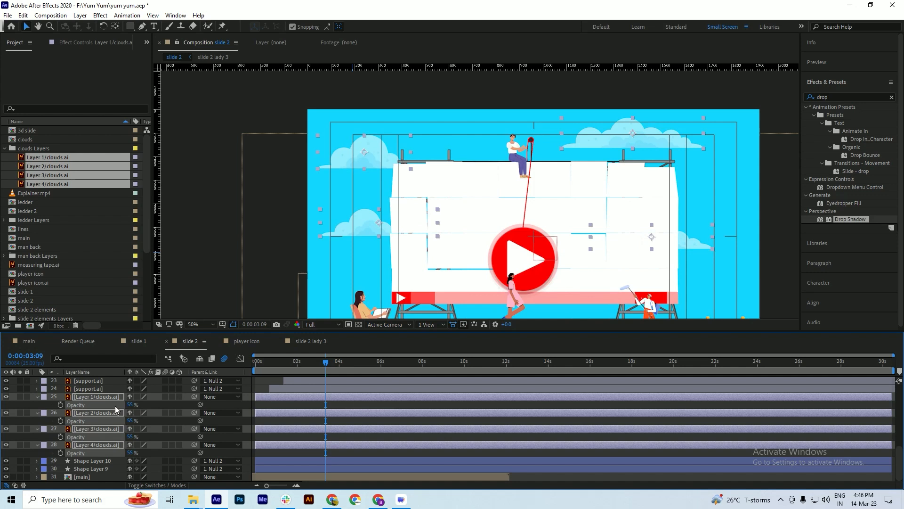
click(784, 224)
key(ctrl+s)
Step: Return the playhead to the start of the slide 2 composition and save the project
scroll(431, 162, down, 2)
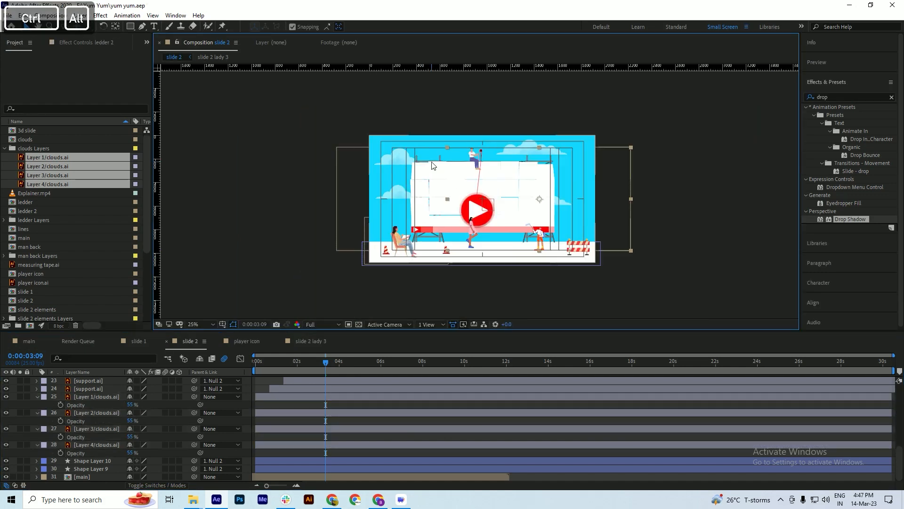
scroll(447, 168, up, 2)
drag(325, 362, 231, 387)
key(ctrl+s)
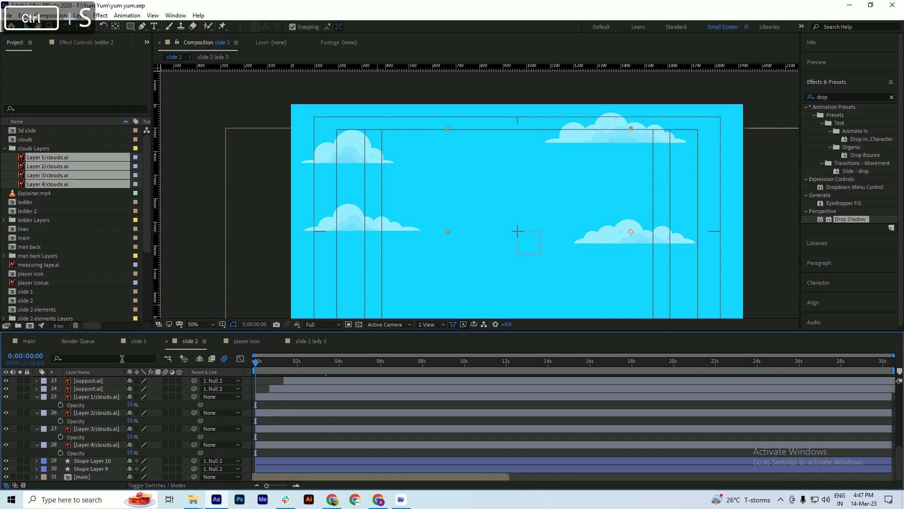
Step: Create a new composition named Final with the HDTV 1080 25 preset settings and save the project
click(35, 340)
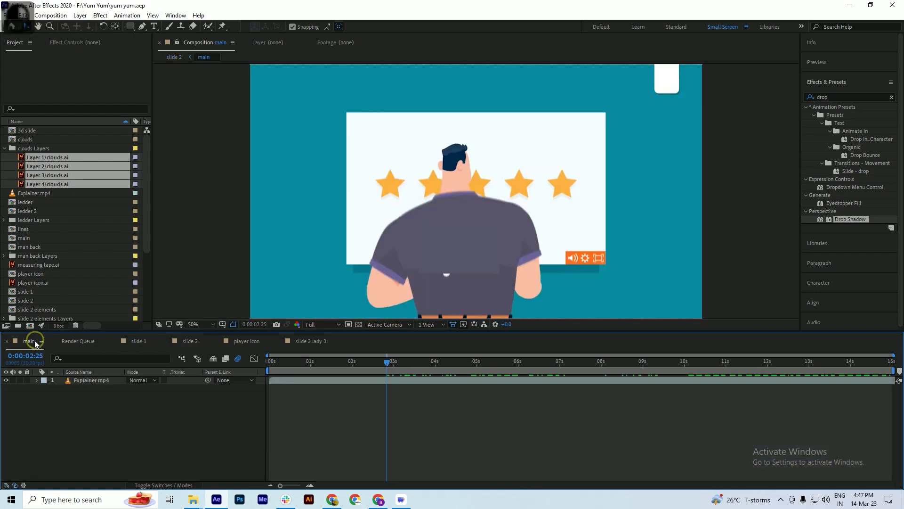
click(4, 149)
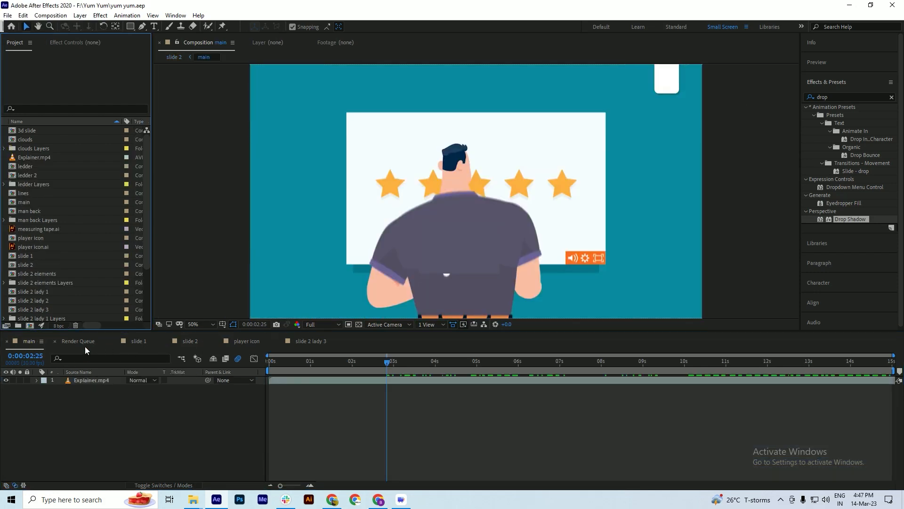
click(30, 325)
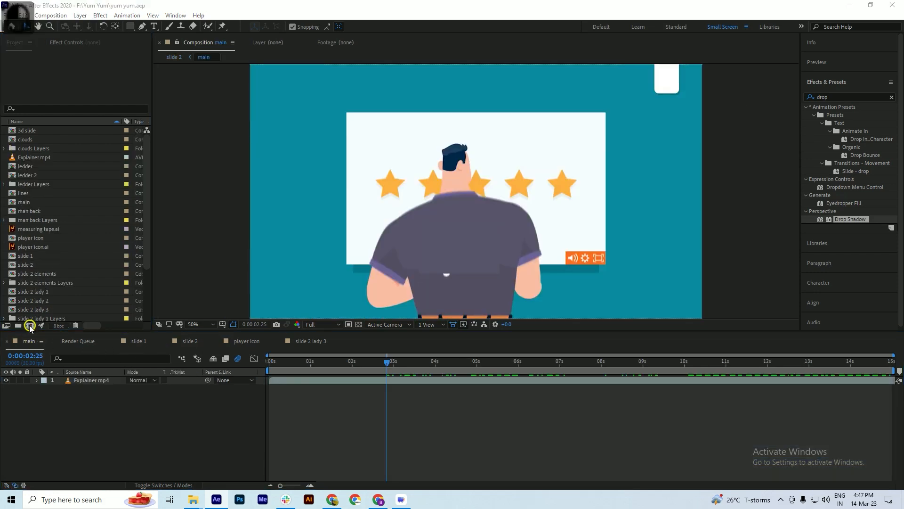
text(Final)
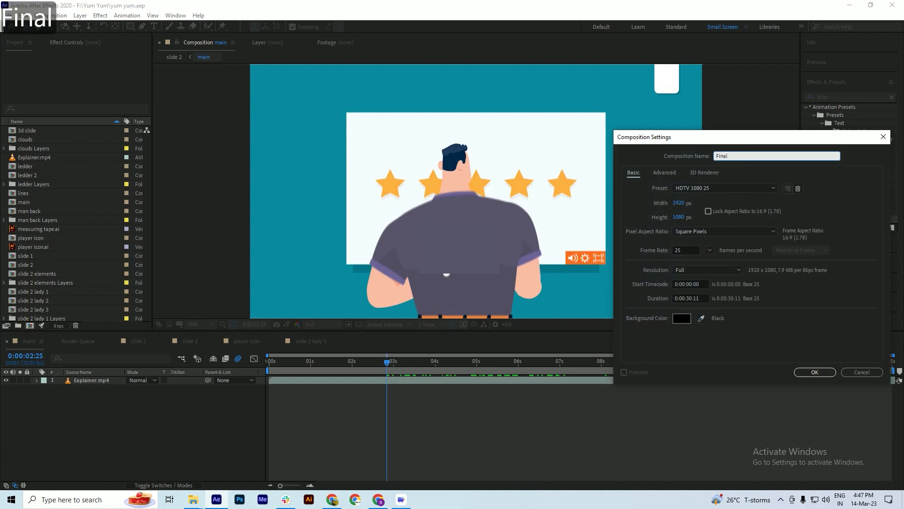
key(Return)
key(ctrl+s)
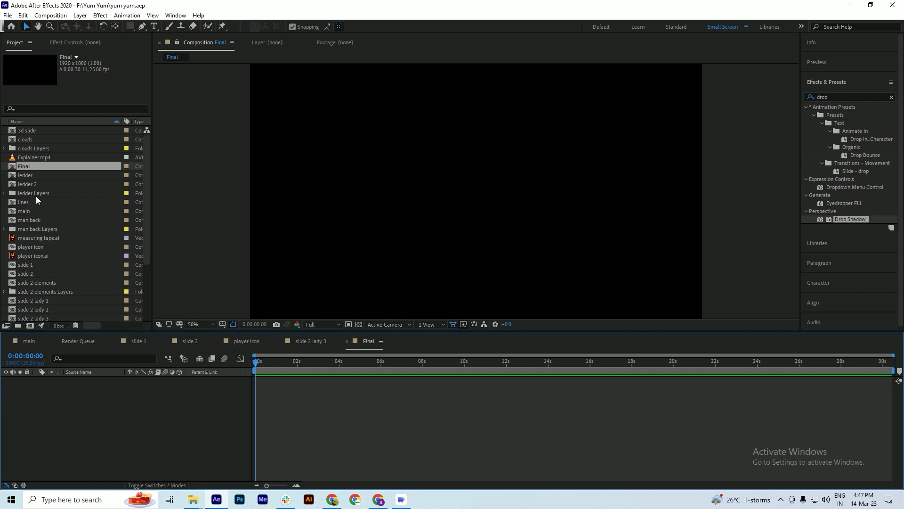
Step: Add the slide 1 and slide 2 compositions to the Final timeline with slide 1 on top, and save the project
scroll(36, 195, down, 3)
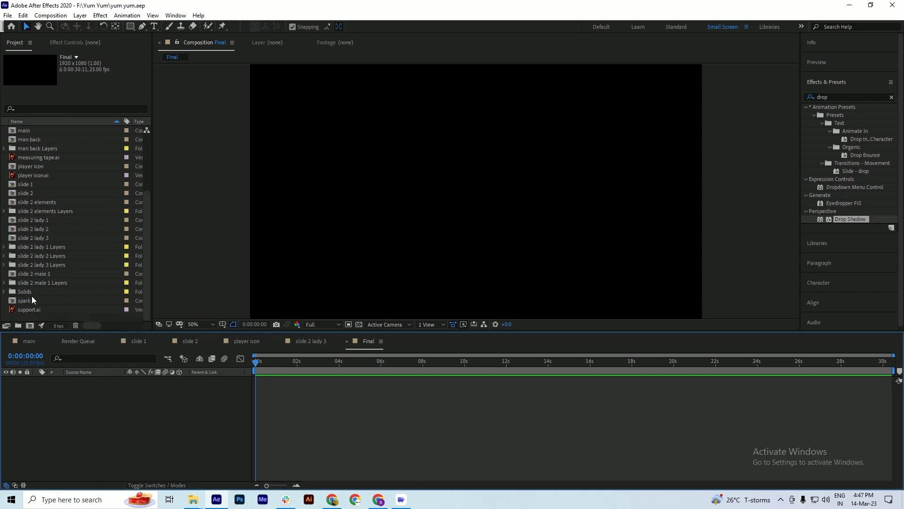
click(27, 183)
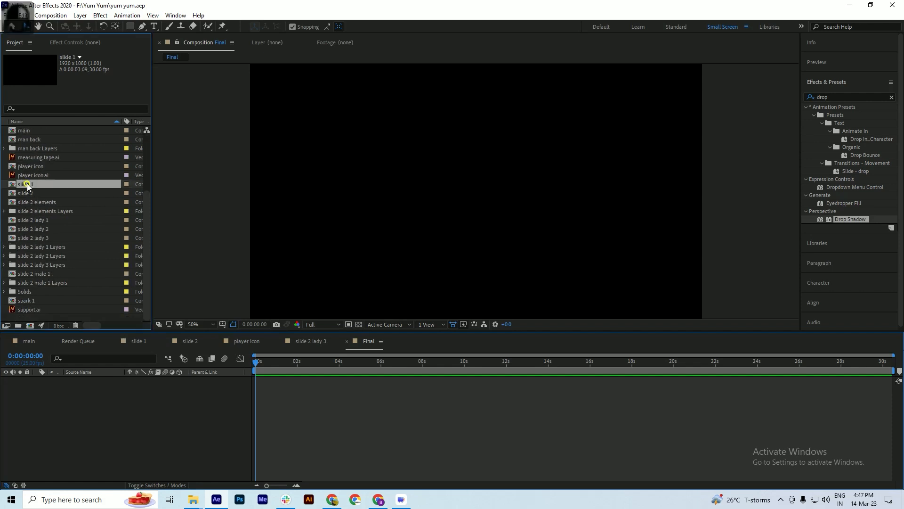
shift+click(27, 193)
drag(27, 193, 91, 405)
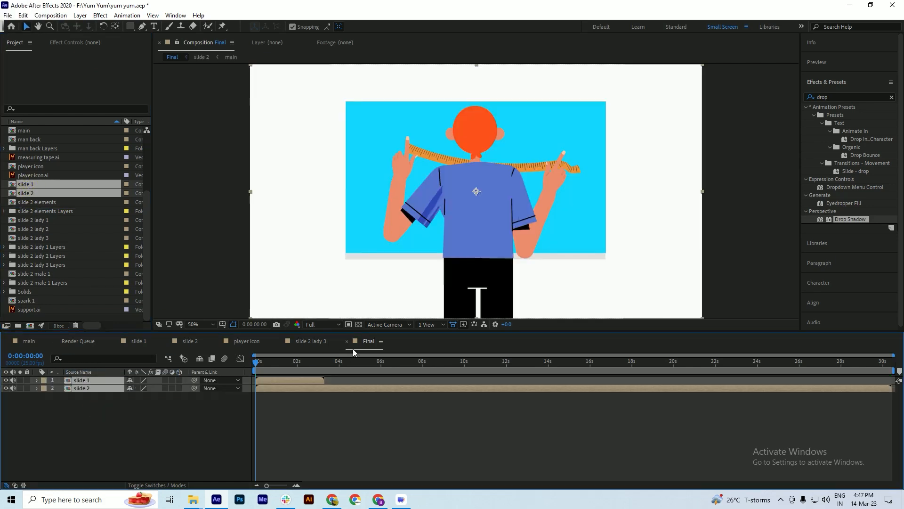
key(ctrl+s)
click(262, 408)
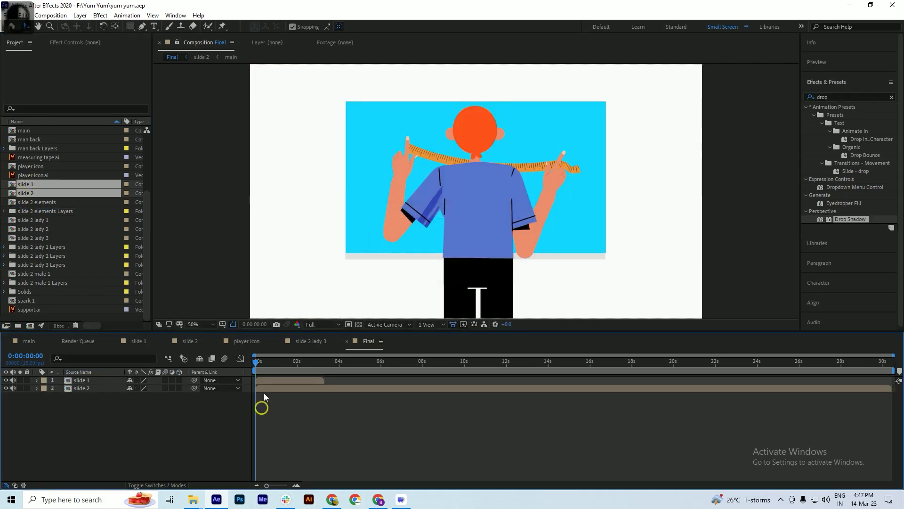
Step: Place slide 2 above slide 1, shift it to start at 0:00:03:02 near slide 1's end, and save the project
click(268, 389)
drag(278, 367, 321, 370)
drag(100, 386, 102, 378)
drag(295, 380, 346, 378)
key(ctrl+s)
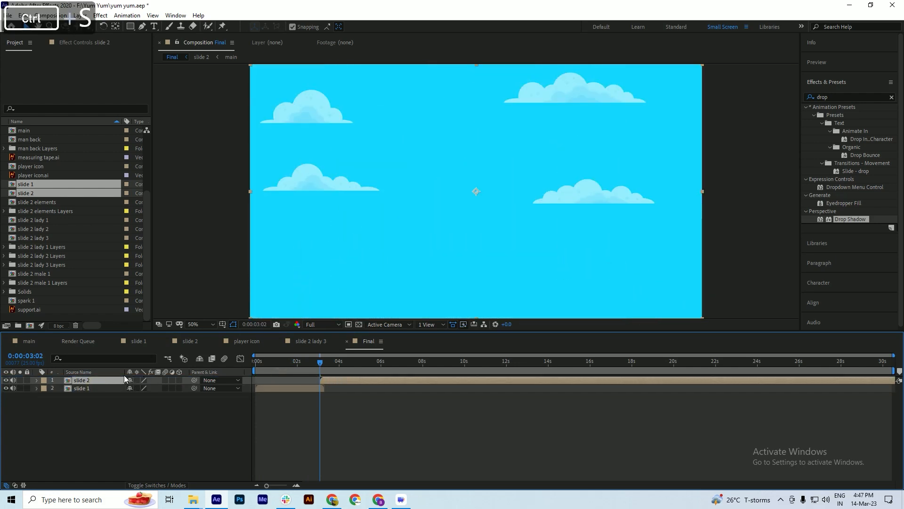
Step: Move slide 2 below slide 1 in the layer order, shift its start to 0:00:02:24, and save the project
drag(81, 381, 83, 394)
key(equal)
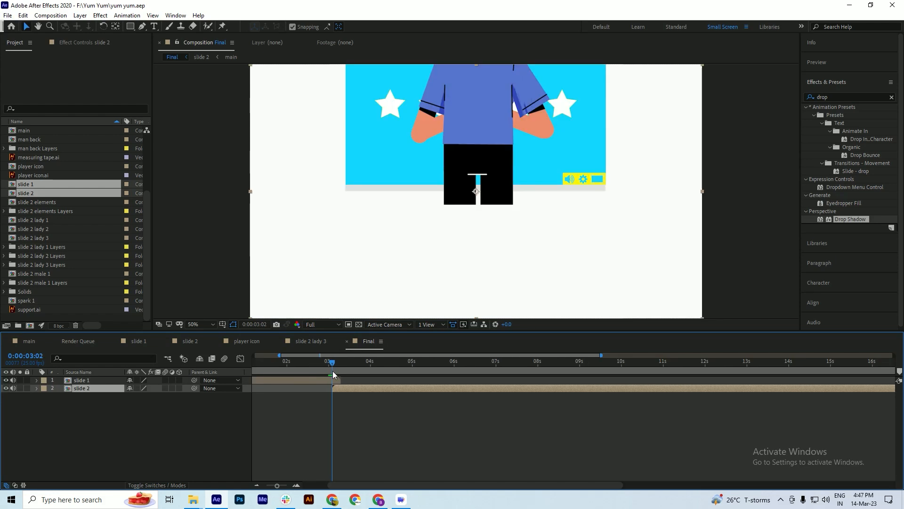
drag(332, 371, 329, 376)
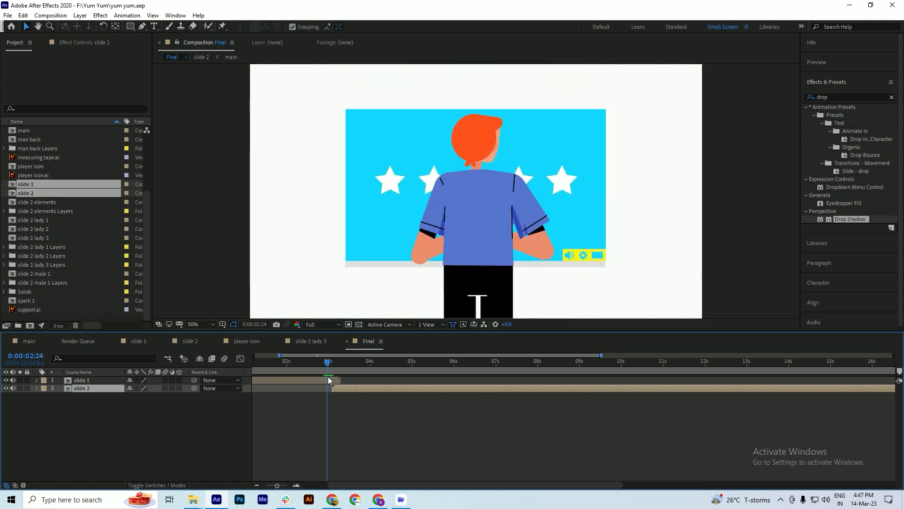
scroll(491, 194, down, 2)
scroll(487, 214, up, 2)
key(ctrl+s)
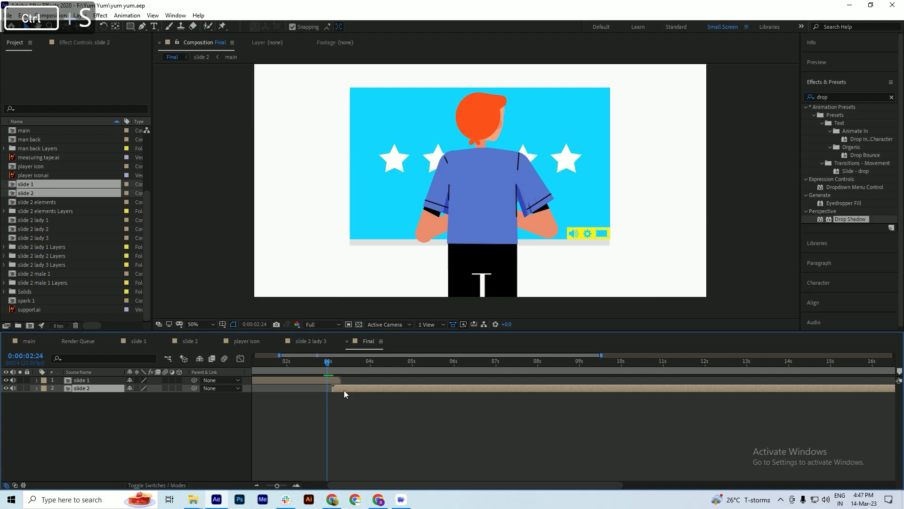
drag(343, 390, 338, 393)
key(ctrl+s)
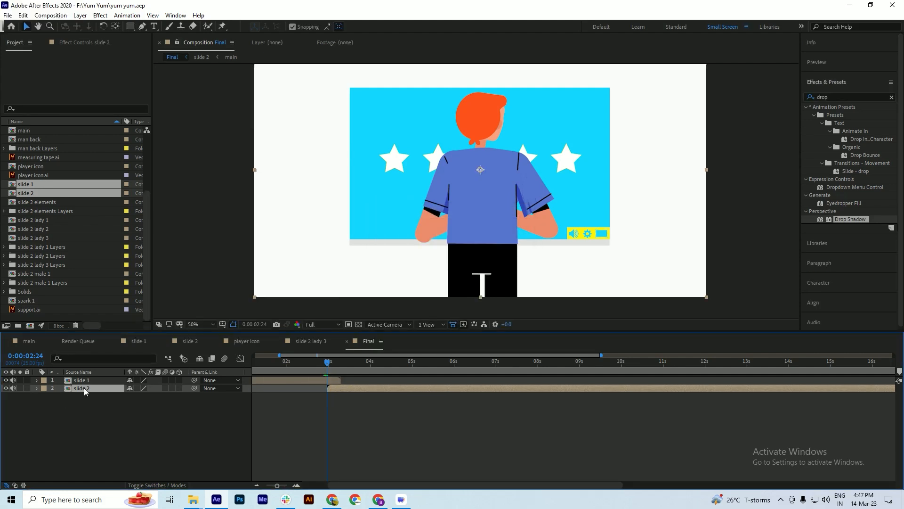
Step: Create a shape layer and draw a dark rectangle across the frame's lower part, slightly wider than the frame, and save the project
key(ctrl+s)
right_click(76, 411)
mouse_move(151, 305)
click(220, 368)
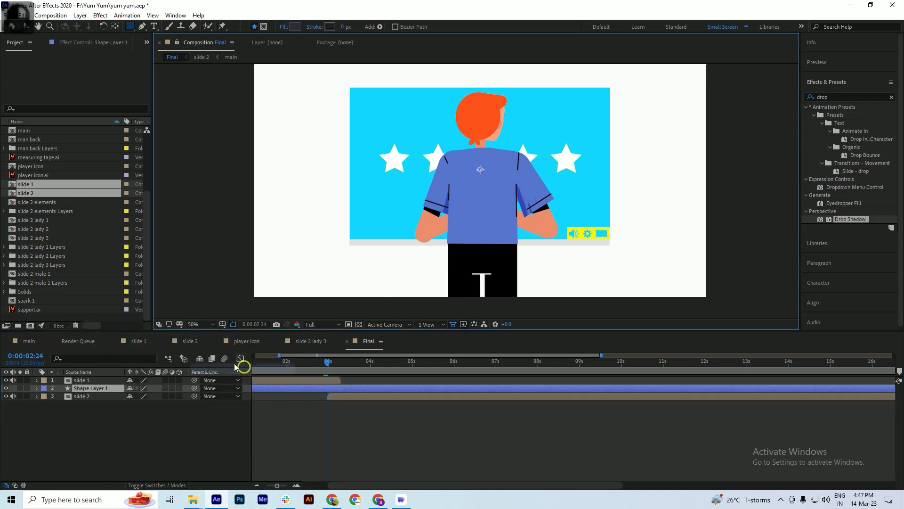
key(ctrl+s)
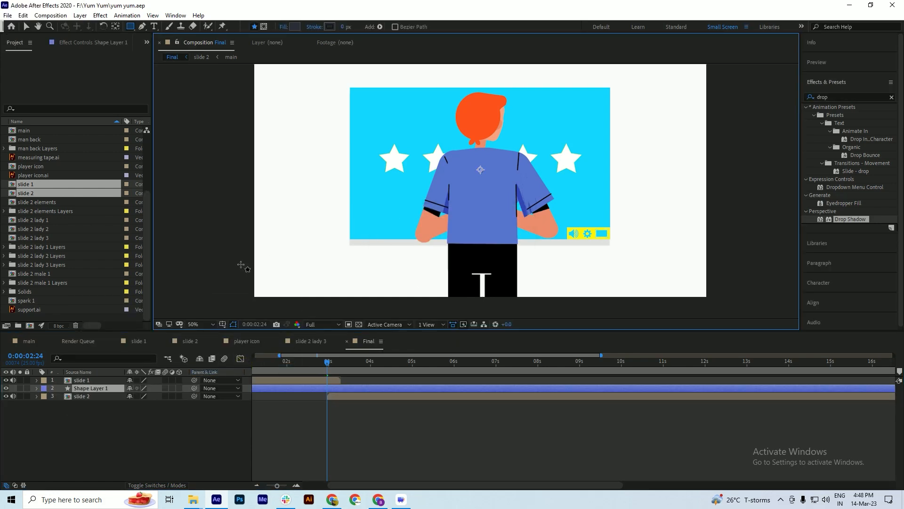
drag(237, 257, 714, 302)
key(ctrl+s)
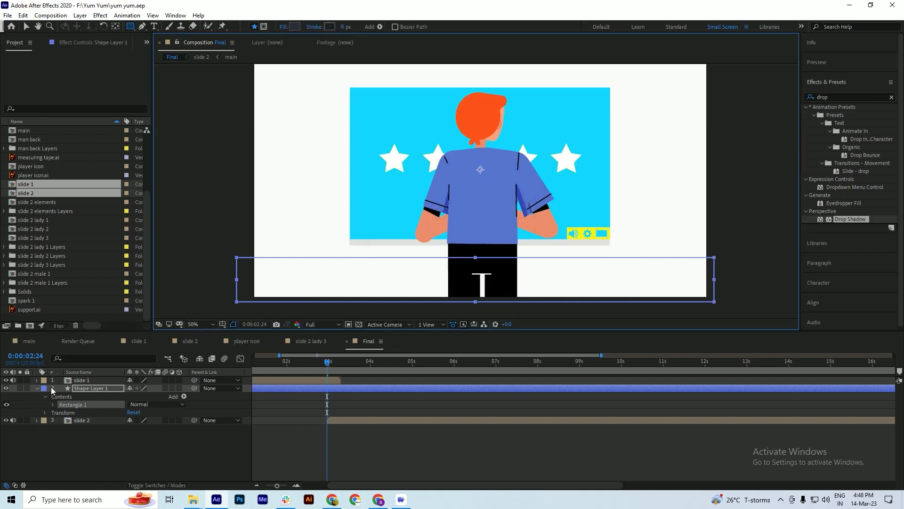
Step: Move Shape Layer 1 above slide 1 in the Final layer order and save the project
click(37, 387)
drag(89, 388, 100, 380)
key(ctrl+s)
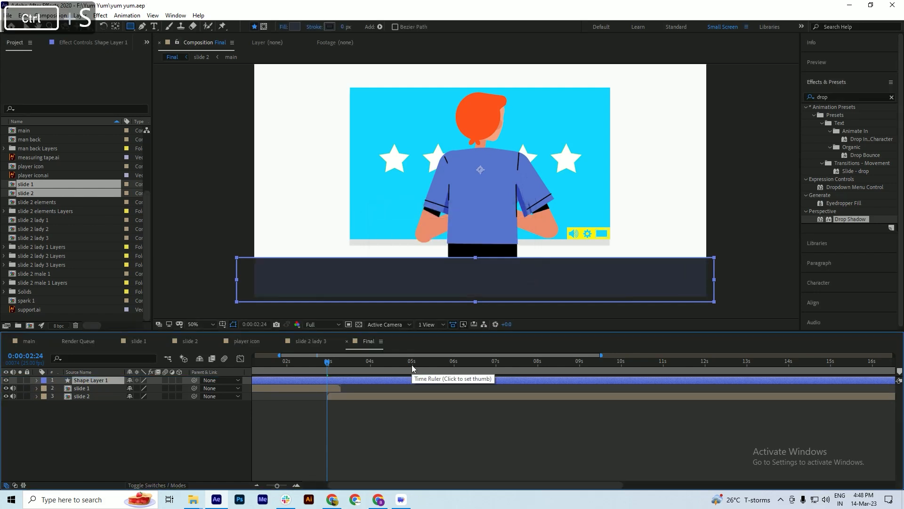
key(ctrl+s)
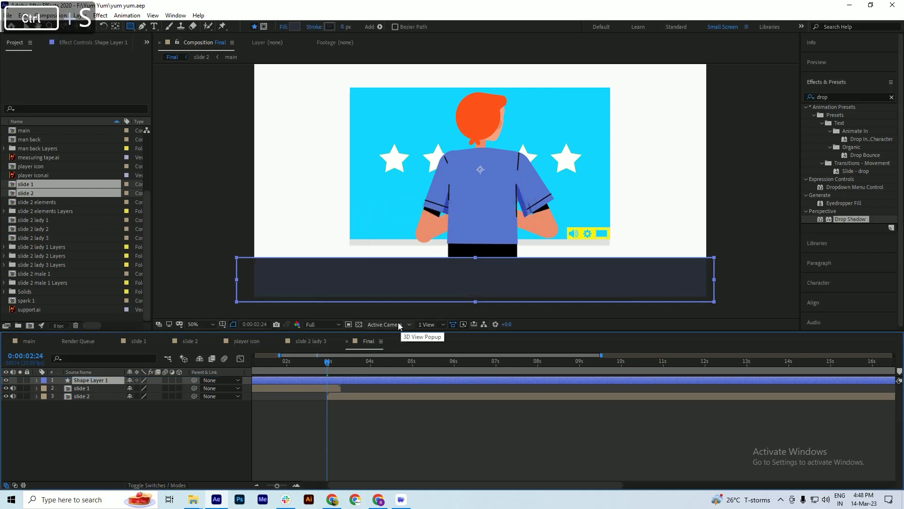
Step: Unlink Shape Layer 1's scale proportions and set only its vertical scale to 75%
key(s)
drag(143, 388, 135, 391)
key(ctrl+z)
click(126, 392)
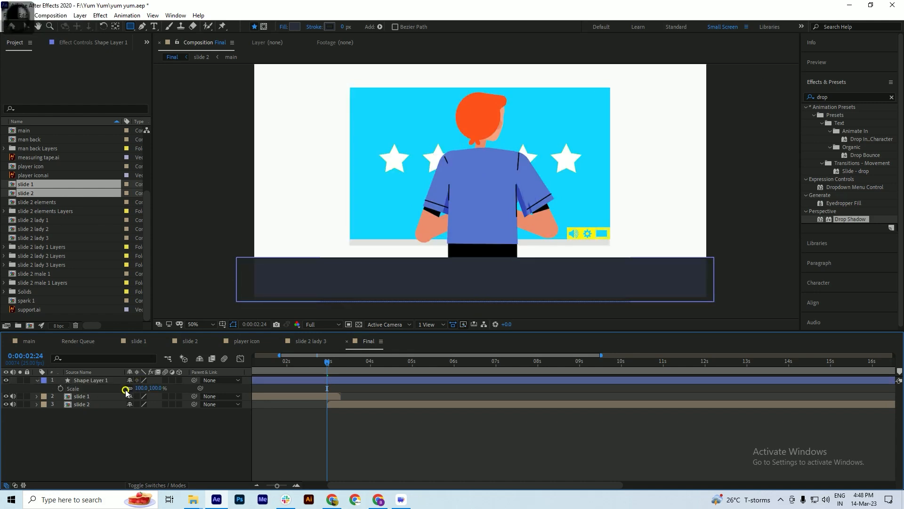
drag(152, 389, 144, 392)
Step: Centre Shape Layer 1's anchor point on its bar, raise the bar until it covers the man's forearms and waist, and save the project
click(116, 27)
key(shift+Down)
key(shift+Down)
key(shift+Down)
key(shift+Down)
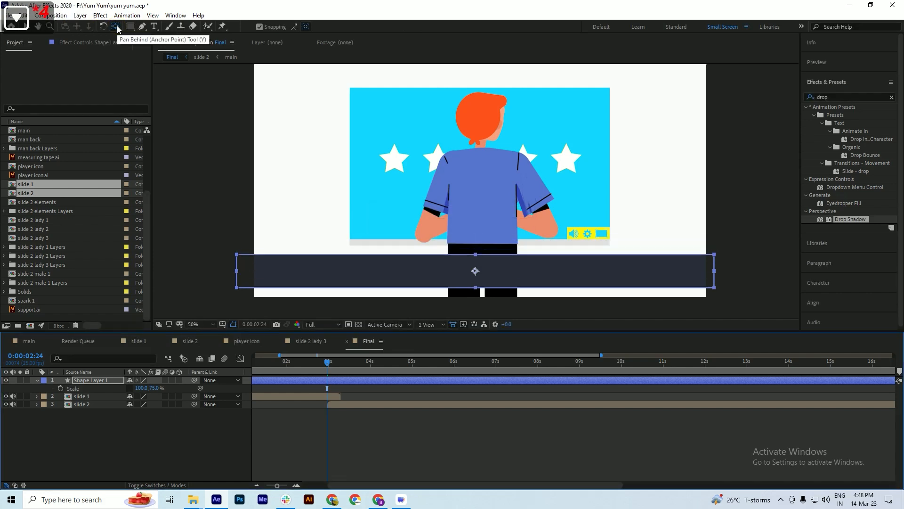
key(shift+Up)
key(shift+Up)
key(shift+Up)
key(shift+Up)
key(shift+Up)
key(shift+Up)
key(shift+Up)
key(shift+Up)
key(shift+Up)
key(shift+Up)
key(shift+Up)
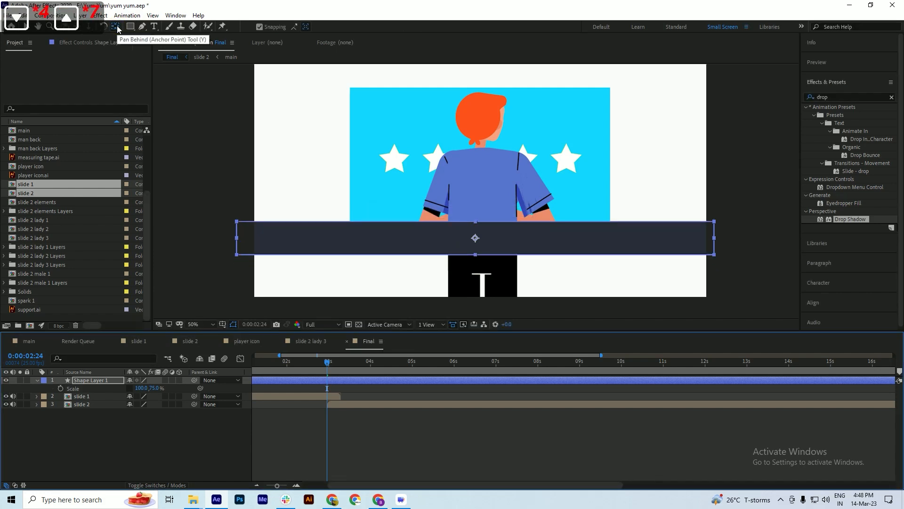
key(ctrl+s)
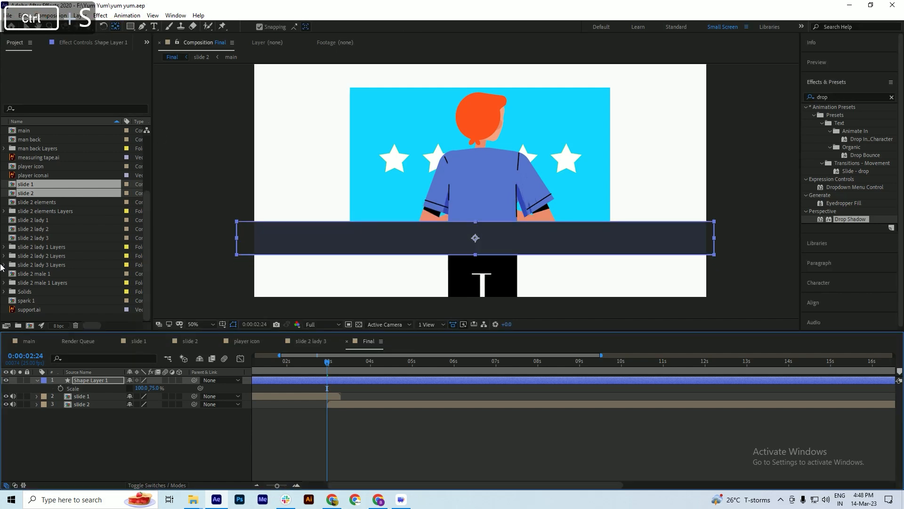
Step: Duplicate Shape Layer 1, lower the copy so it only slightly overlaps the original bar's lower edge, and save the project
click(37, 380)
key(ctrl+d)
key(ctrl+s)
key(shift+Down)
key(shift+Down)
key(shift+Down)
key(shift+Down)
key(shift+Down)
key(shift+Down)
key(shift+Down)
key(shift+Down)
key(shift+Down)
key(shift+Down)
key(shift+Down)
key(shift+Down)
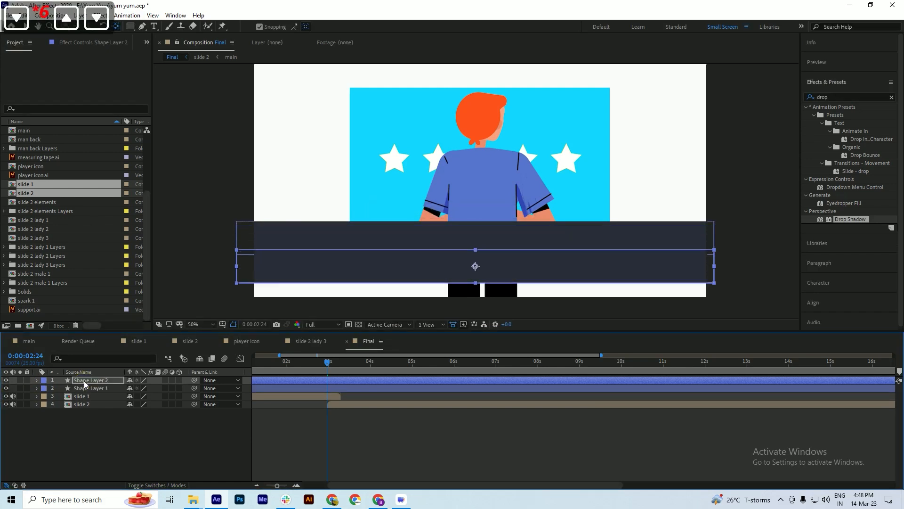
key(ctrl+s)
key(ctrl+s)
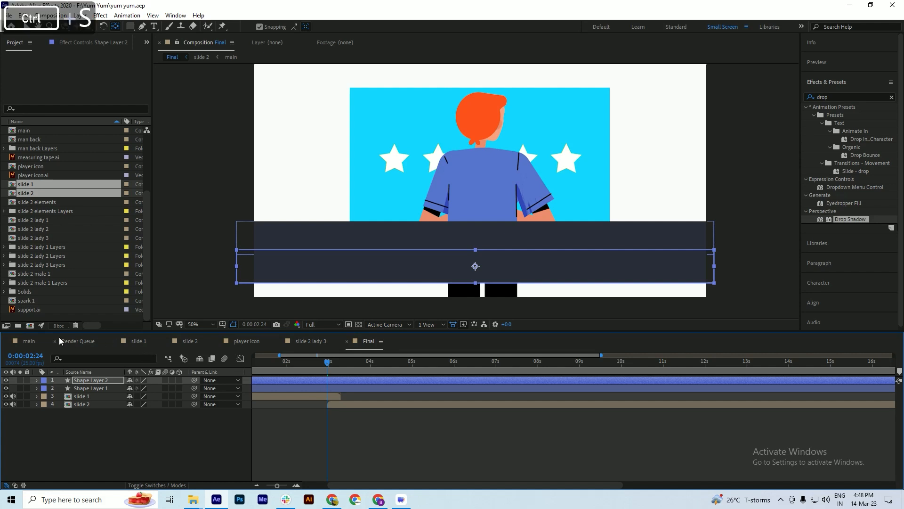
click(348, 363)
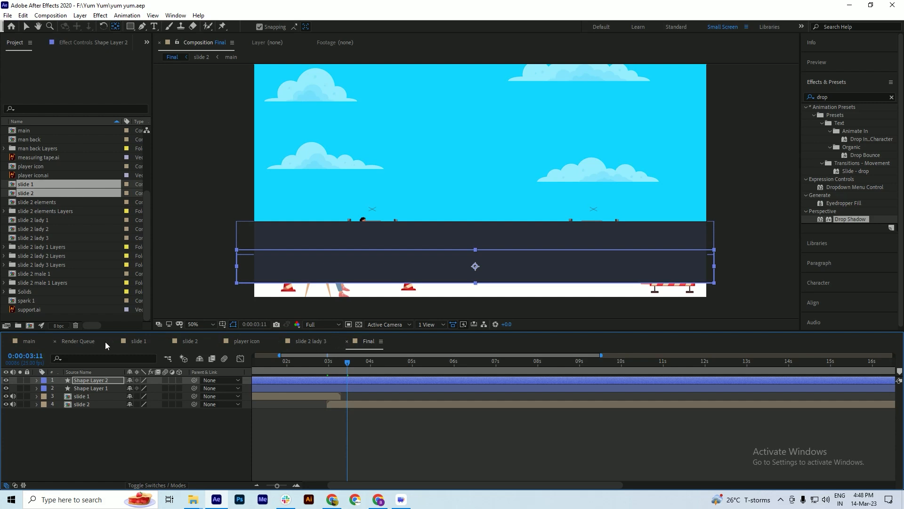
drag(344, 360, 307, 382)
click(302, 397)
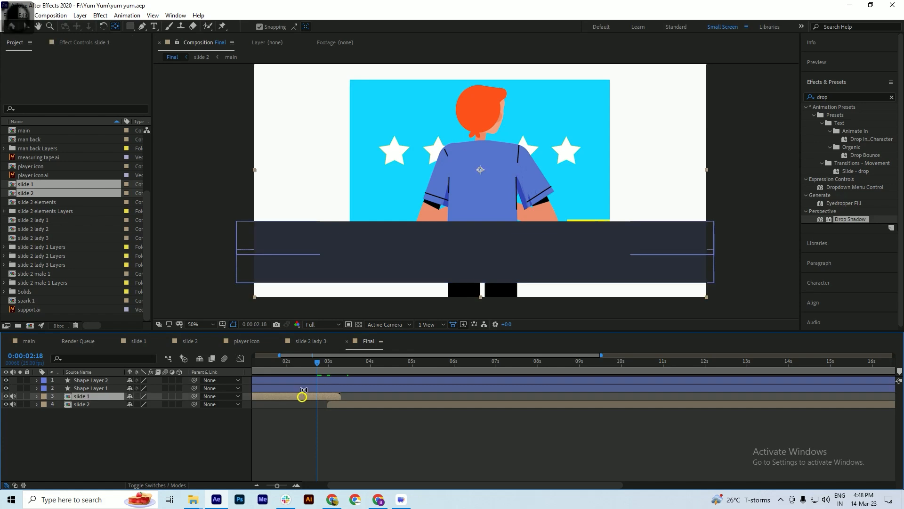
click(312, 381)
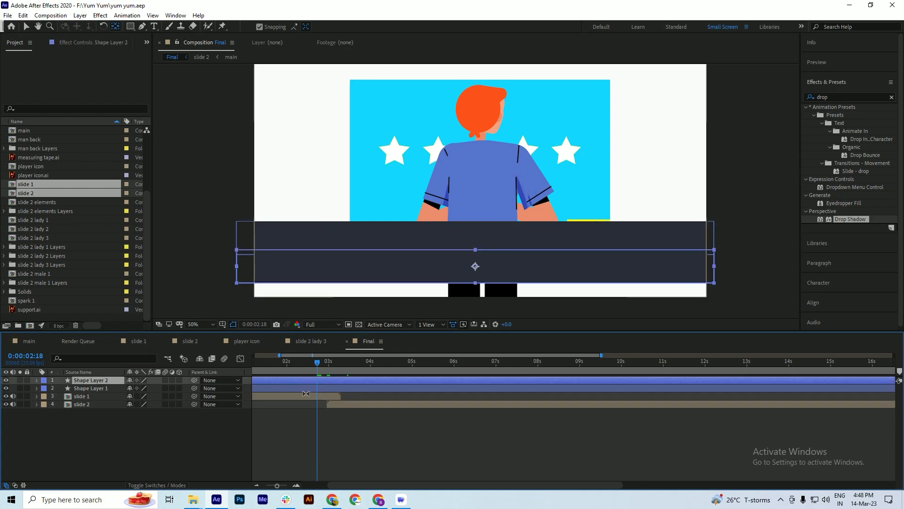
Step: Set Shape Layer 1's fill to the bright cyan 14D6FF, sampled from the background panel behind the man
click(309, 388)
click(821, 84)
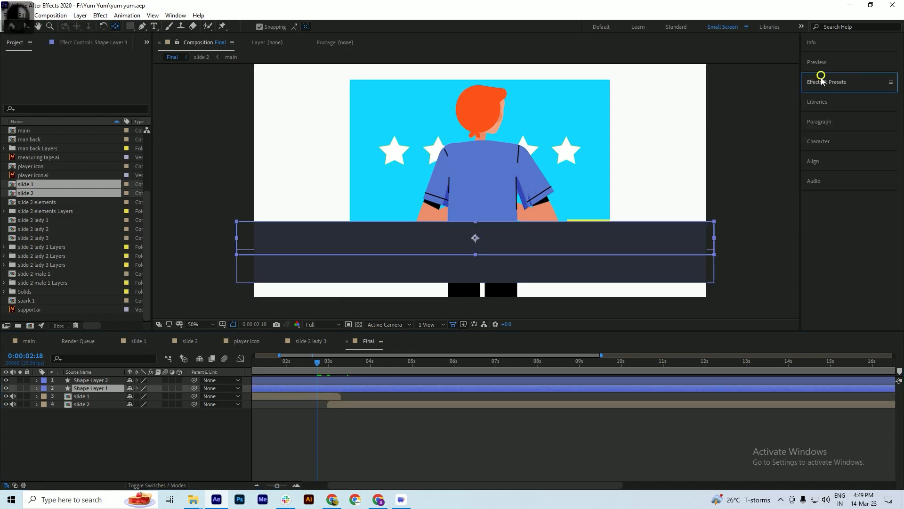
click(891, 97)
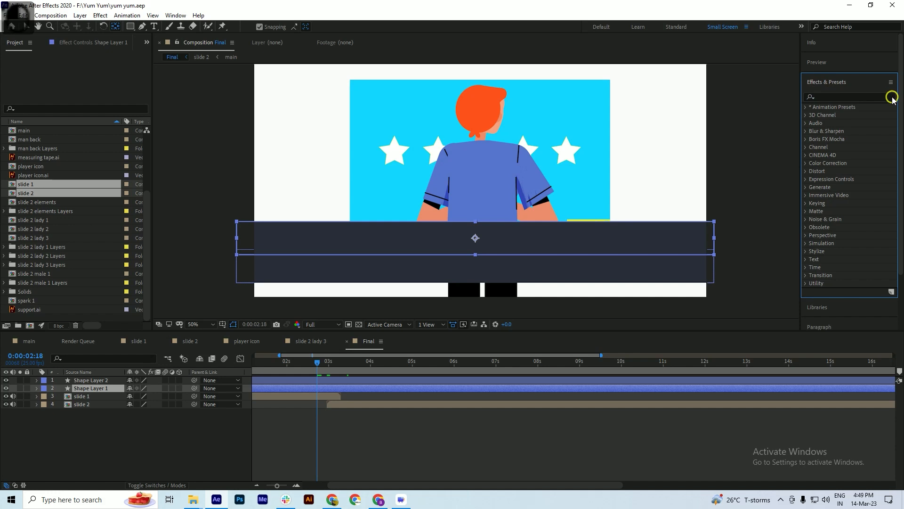
click(824, 85)
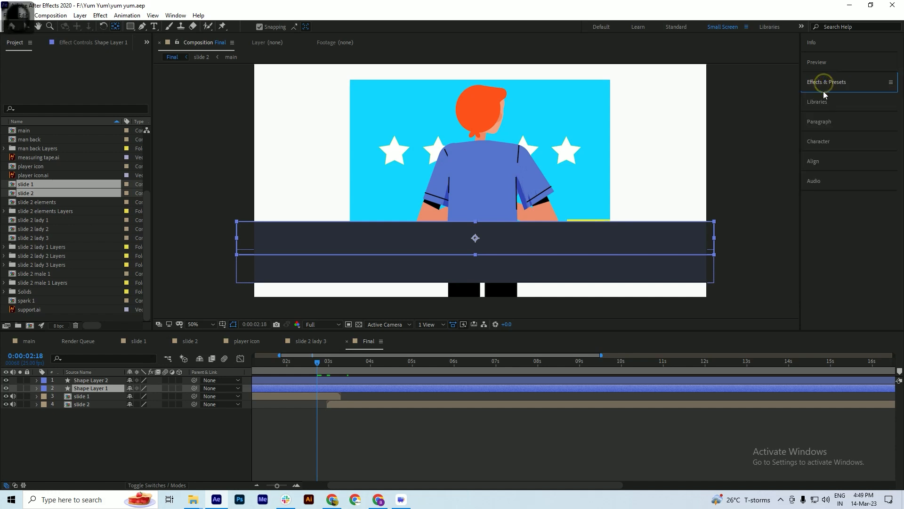
click(821, 141)
click(821, 141)
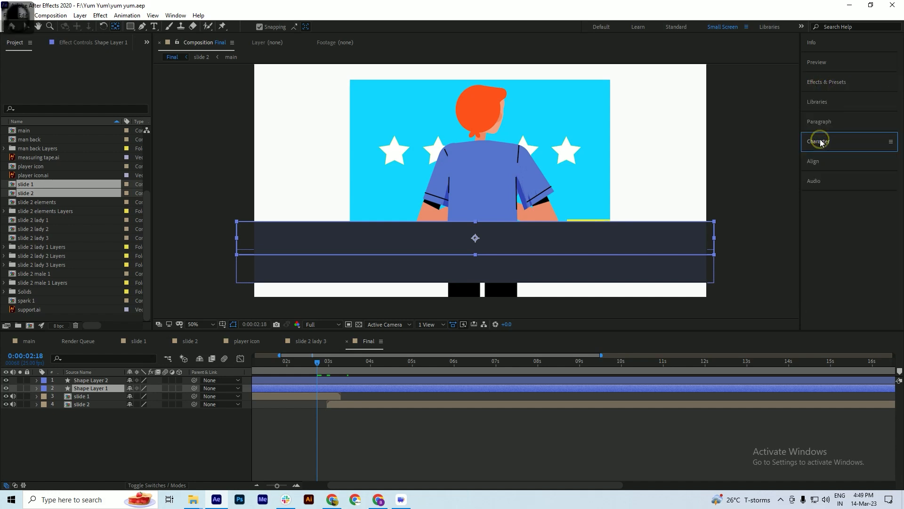
key(v)
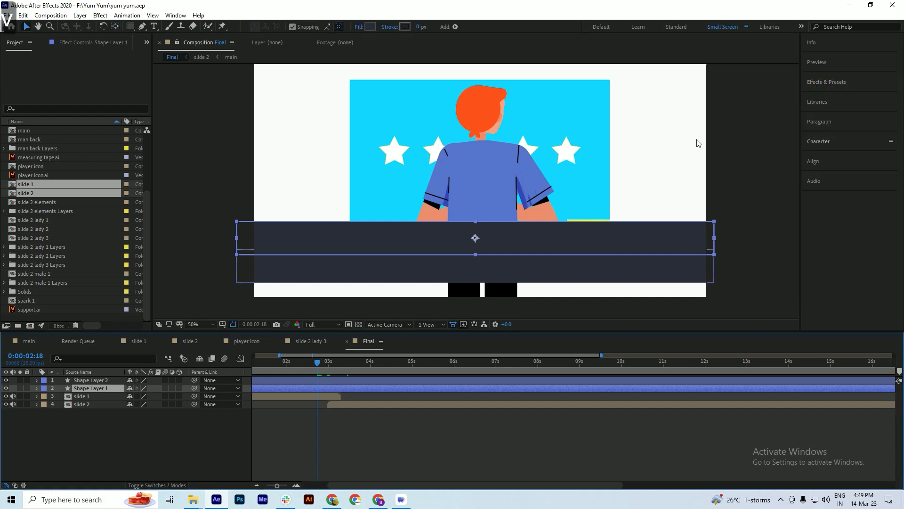
click(372, 28)
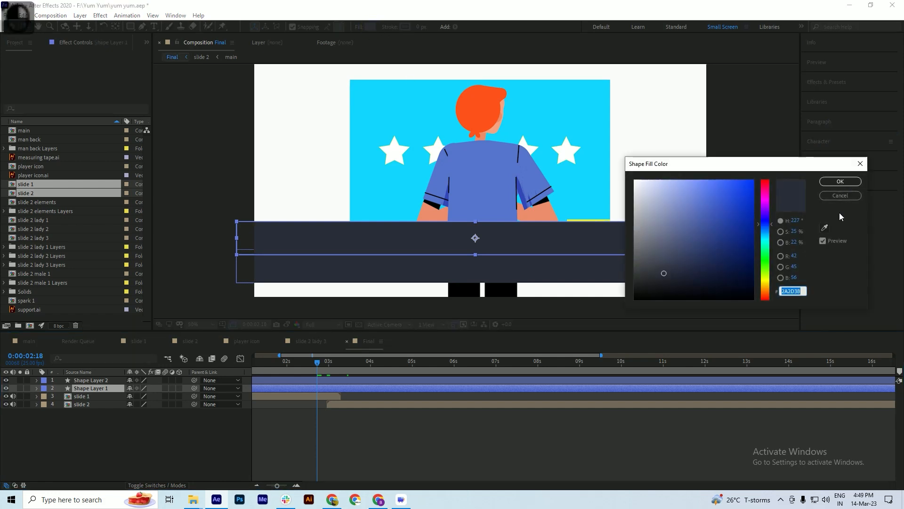
click(406, 118)
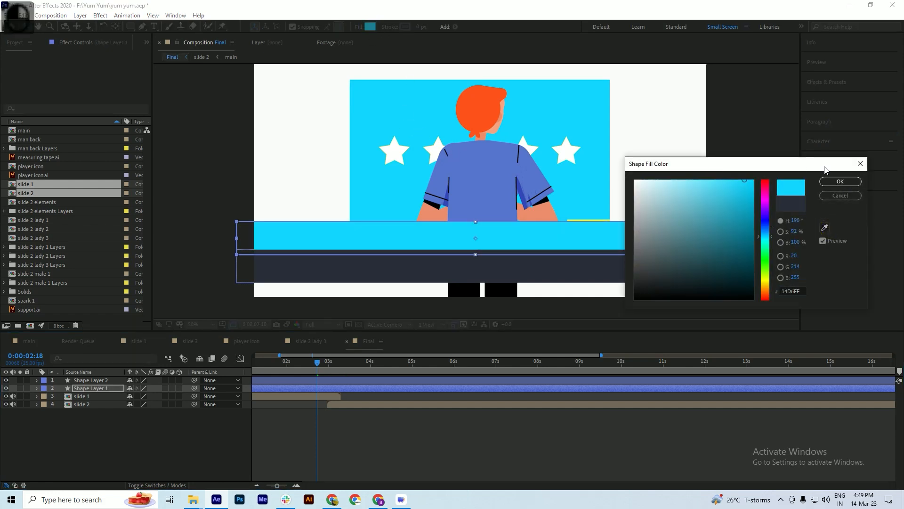
click(837, 182)
Step: Fill Shape Layer 2 with the same cyan darkened to 84% brightness (11B4D7) and save the project
click(90, 381)
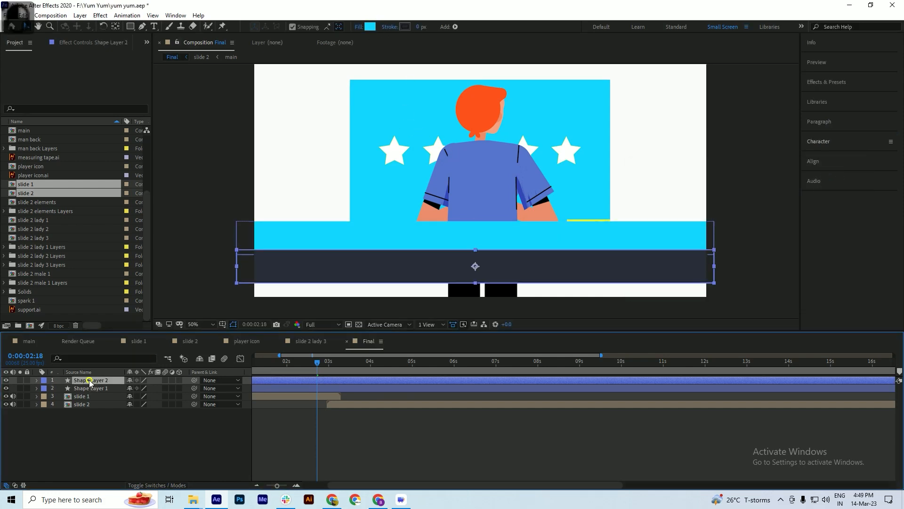
click(369, 26)
click(823, 227)
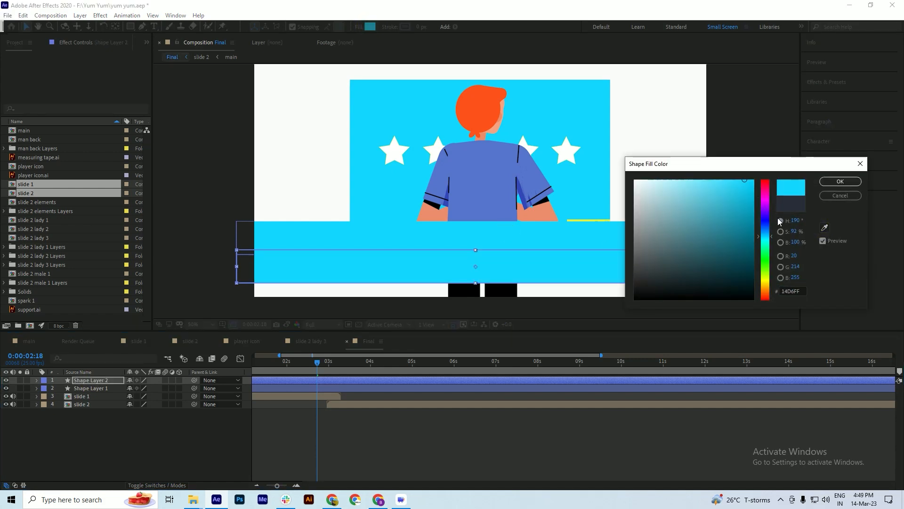
click(780, 242)
drag(769, 183, 770, 201)
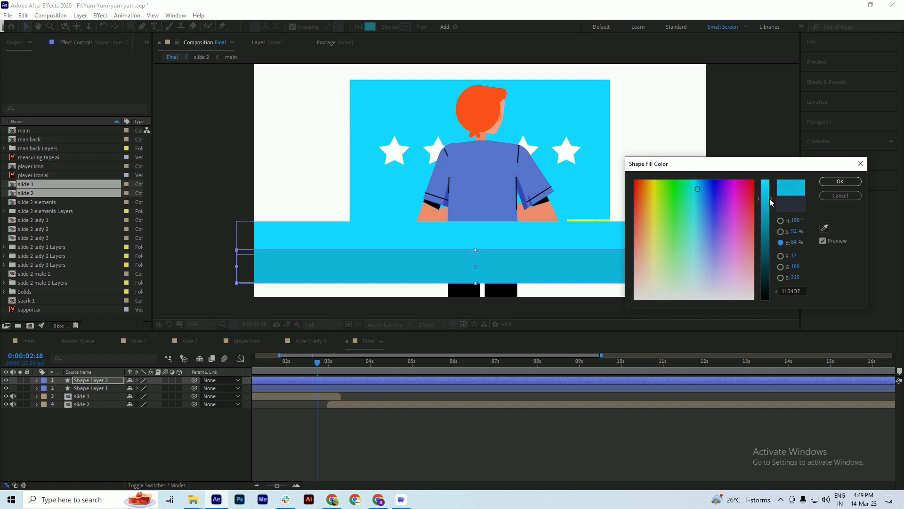
click(840, 182)
click(97, 430)
key(ctrl+s)
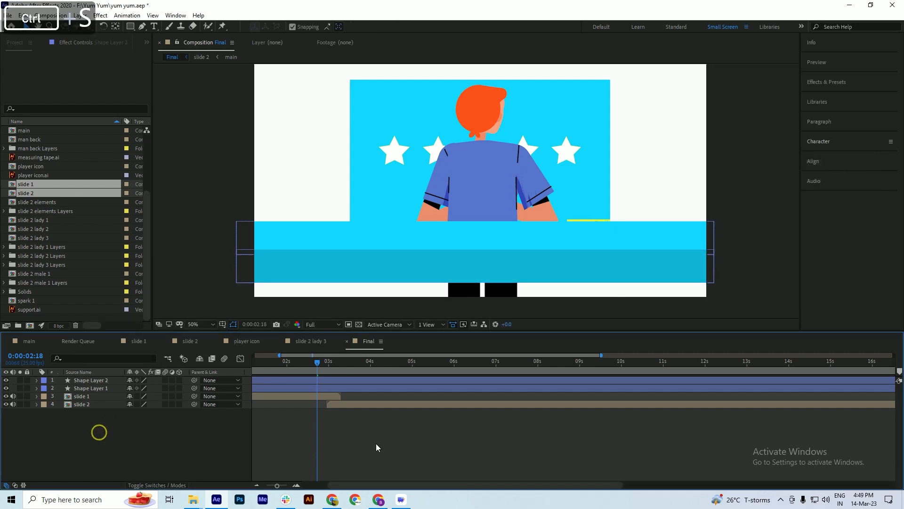
Step: Trim the start of both shape layers to 0:00:02:24 and save the project
click(318, 364)
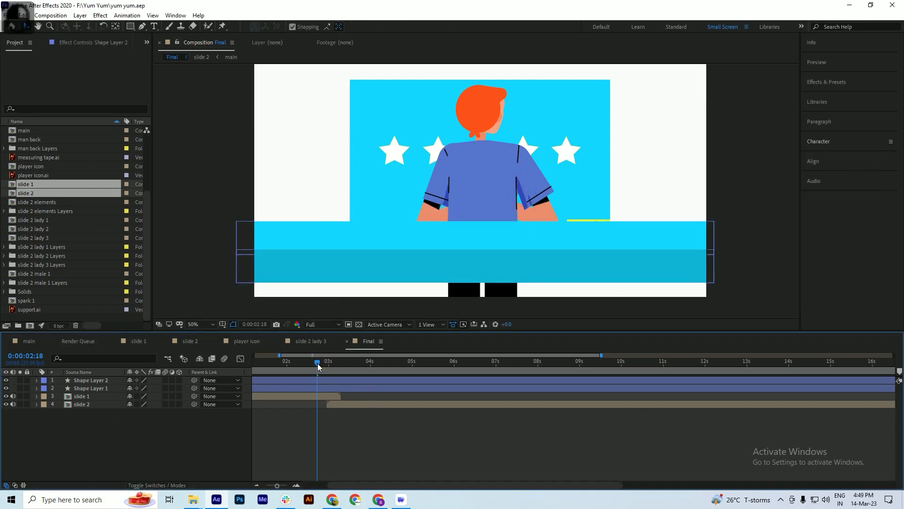
shift+click(324, 380)
shift+click(324, 388)
click(317, 361)
drag(318, 364, 328, 369)
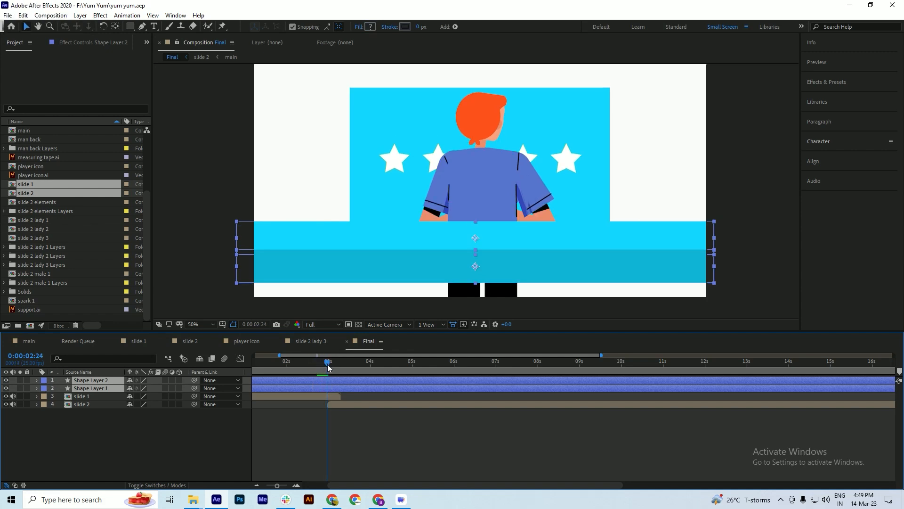
key(alt+bracketleft)
key(ctrl+s)
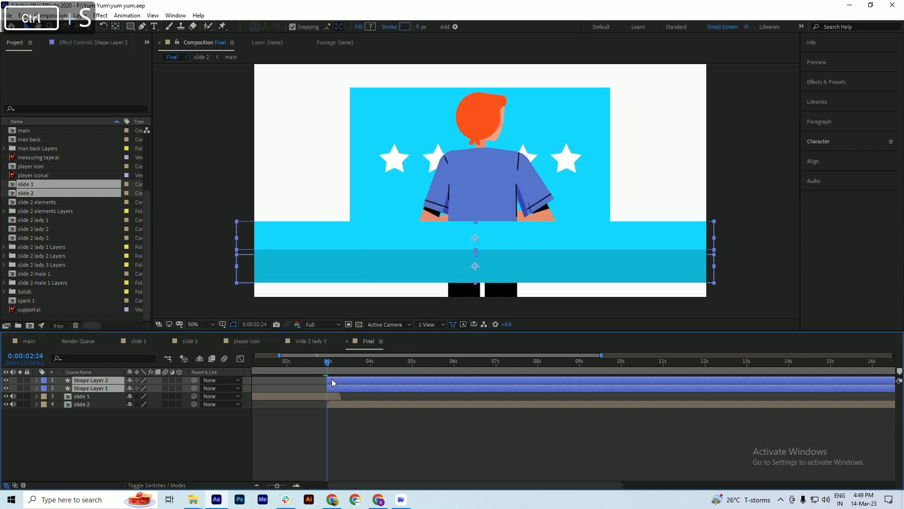
Step: Move both bars just below the frame's lower edge, add Position keyframes for them at 0:00:02:24, and save the project
key(Down)
key(Down)
key(Down)
key(Down)
key(Down)
key(Down)
key(Down)
key(Down)
key(Down)
key(Down)
key(Down)
key(Down)
key(Down)
key(Down)
key(Down)
key(Down)
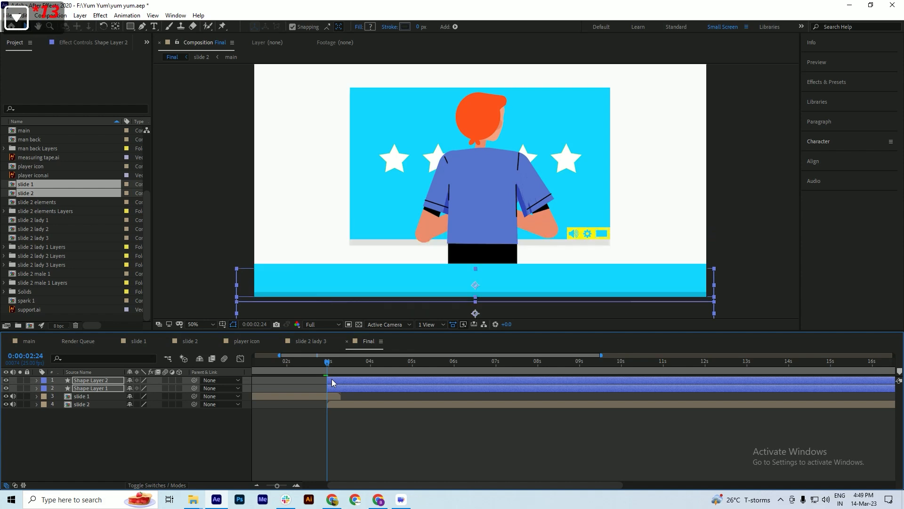
key(Down)
key(Down)
key(Down)
key(Down)
key(Down)
key(Up)
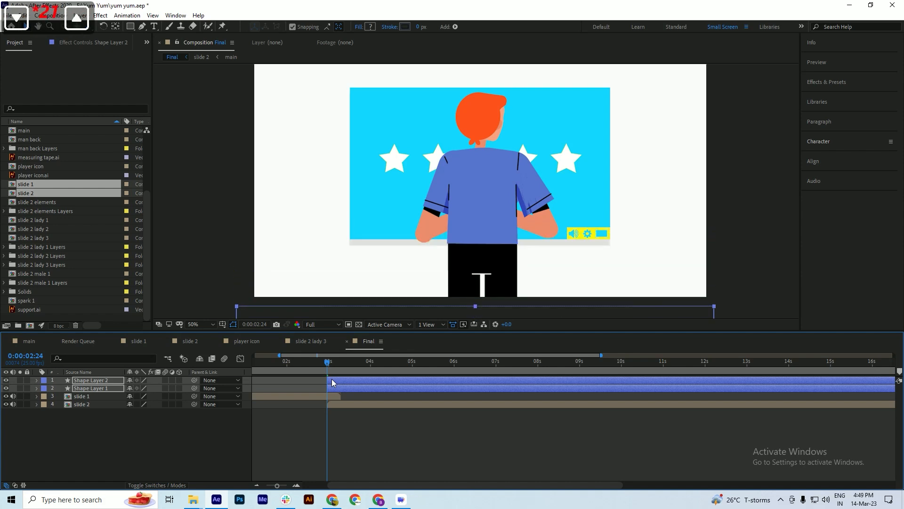
key(ctrl+s)
key(p)
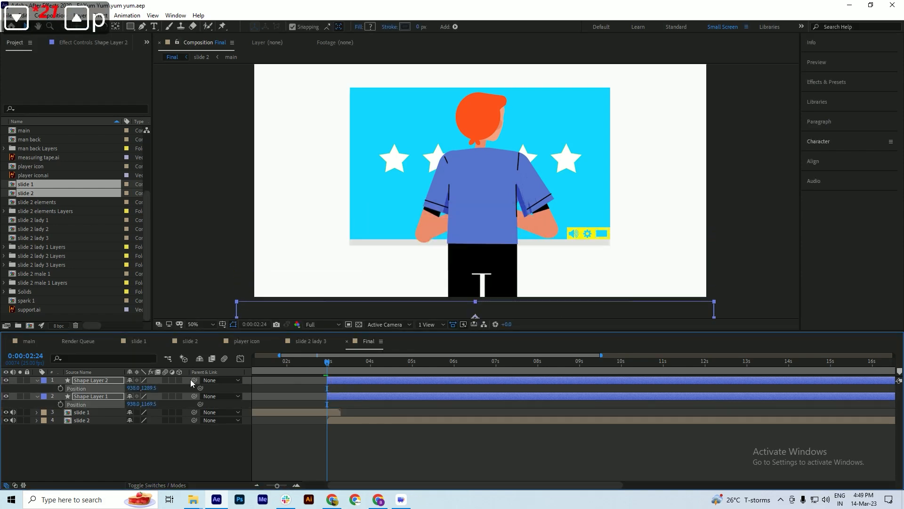
click(60, 388)
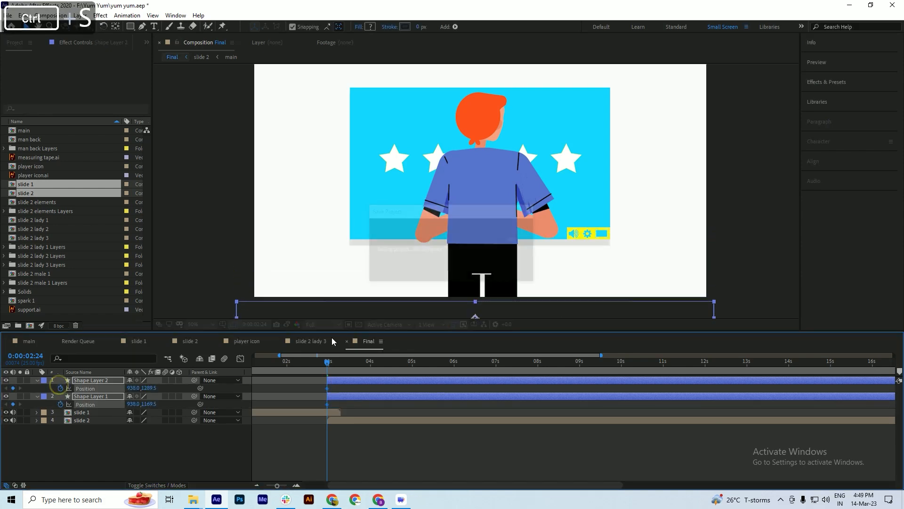
Step: At 0:00:03:06, move both bars up completely past the frame's upper edge to keyframe their end positions, and save the project
click(332, 366)
drag(334, 368, 340, 370)
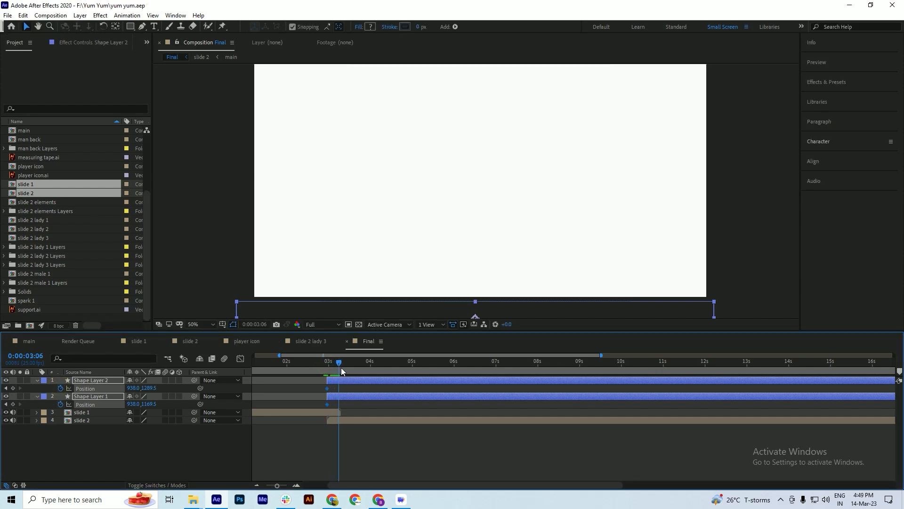
scroll(403, 240, down, 2)
key(shift+Up)
key(shift+Up)
key(shift+Up)
key(shift+Up)
key(shift+Up)
key(shift+Up)
key(shift+Up)
key(shift+Up)
key(shift+Up)
key(shift+Up)
key(shift+Up)
key(shift+Up)
key(shift+Up)
key(shift+Up)
key(shift+Up)
key(shift+Up)
key(shift+Up)
key(shift+Up)
key(shift+Up)
key(shift+Up)
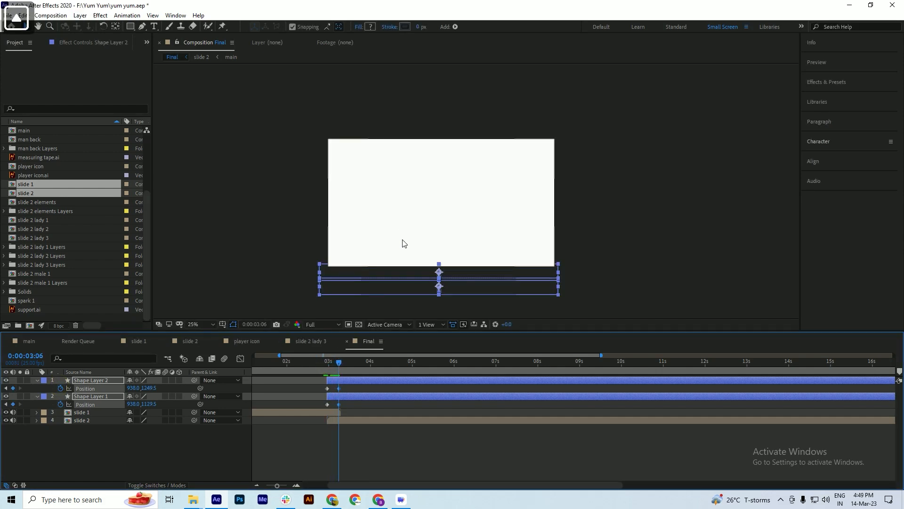
key(shift+Up)
key(shift+Up)
key(shift+Up)
key(shift+Up)
key(shift+Up)
key(shift+Up)
key(shift+Up)
key(shift+Up)
key(shift+Up)
key(shift+Up)
key(shift+Up)
key(shift+Up)
key(shift+Up)
key(shift+Up)
key(shift+Up)
key(shift+Up)
key(shift+Up)
key(shift+Up)
key(shift+Up)
key(shift+Up)
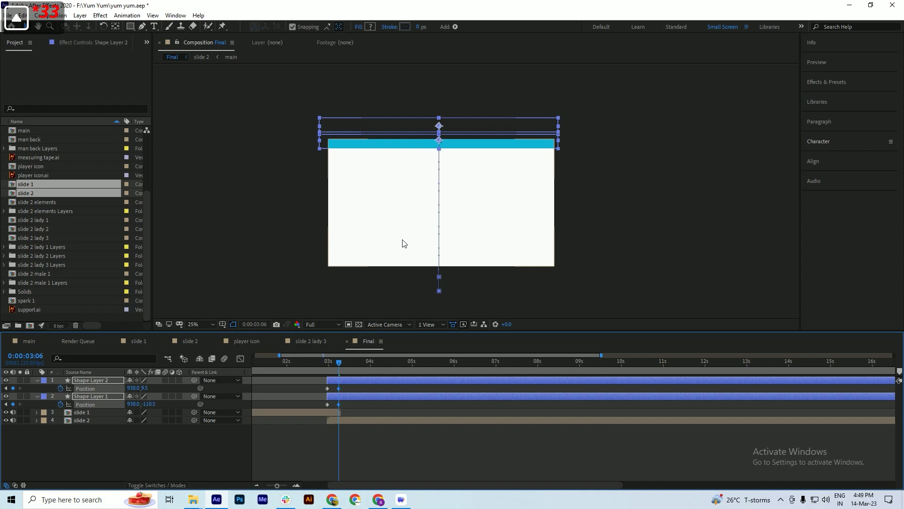
key(ctrl+s)
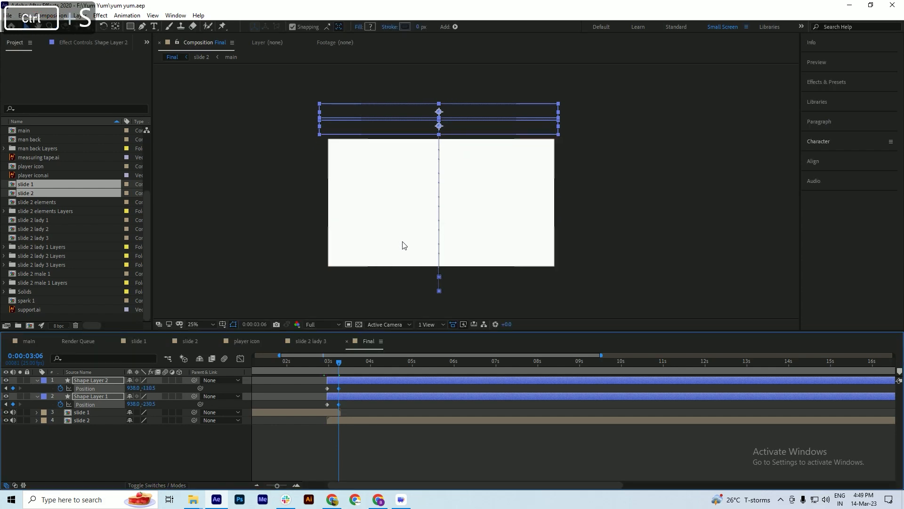
Step: Preview the bars' sweep, trim the end of both shape layers to 0:00:03:07, save the project, and collapse their Position properties
scroll(286, 385, up, 1)
drag(389, 363, 367, 373)
key(space)
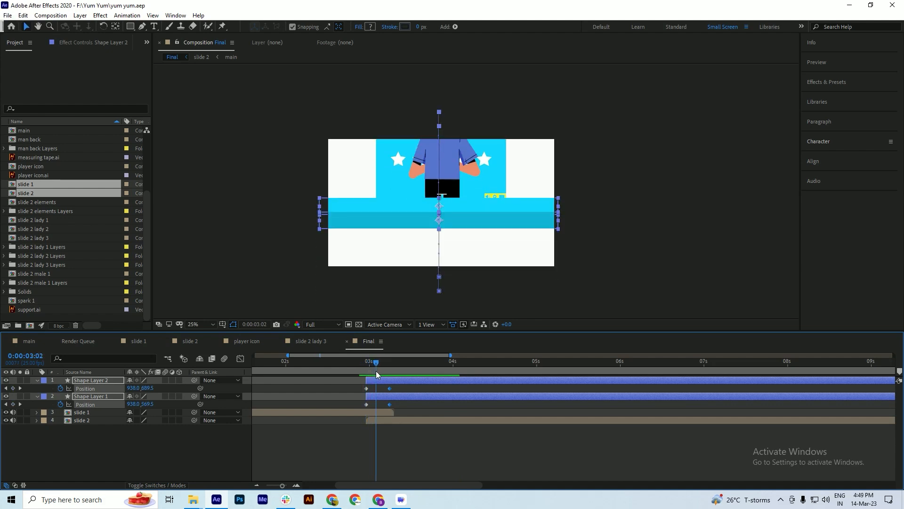
key(space)
key(ctrl+s)
drag(399, 361, 393, 371)
key(alt+bracketright)
key(ctrl+s)
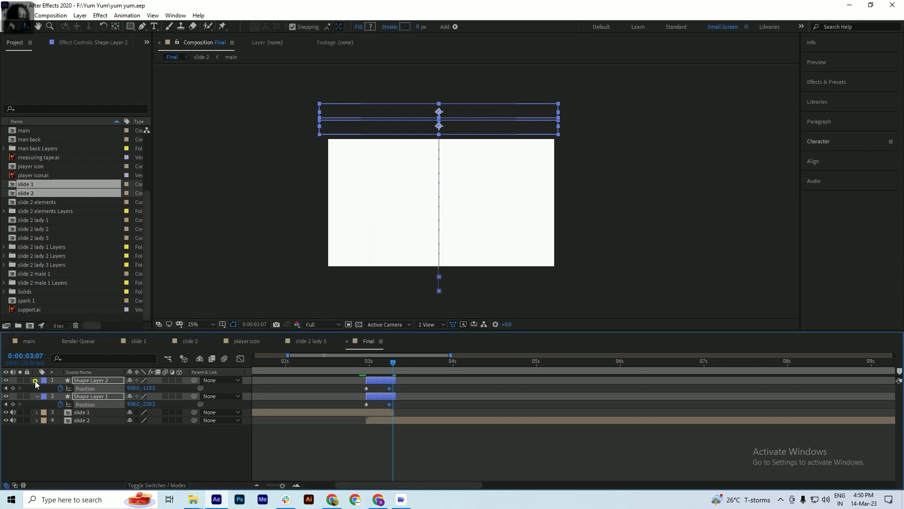
key(u)
Step: Move slide 2 to the top of the Final layer order, above both shape layers, with the current time at 0:00:03:03
scroll(382, 372, up, 3)
mouse_move(371, 363)
mouse_down()
mouse_move(351, 372)
mouse_move(377, 372)
mouse_up()
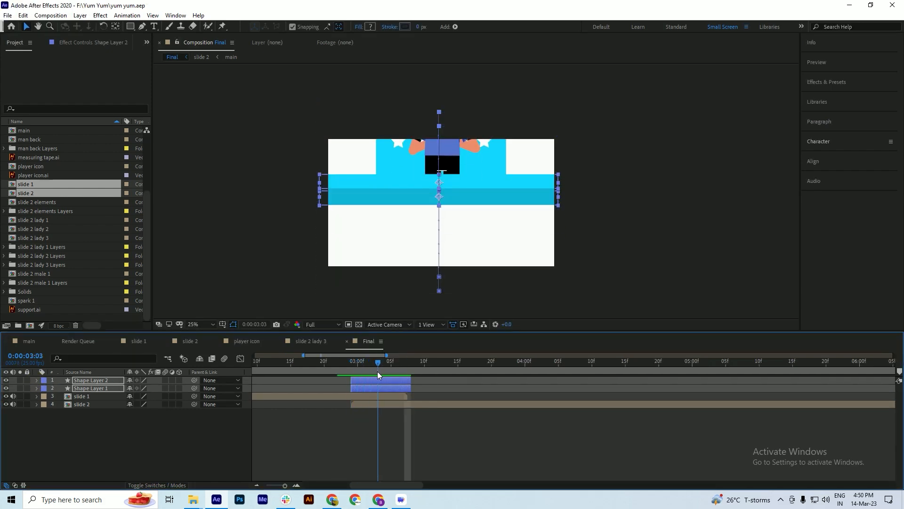
click(363, 404)
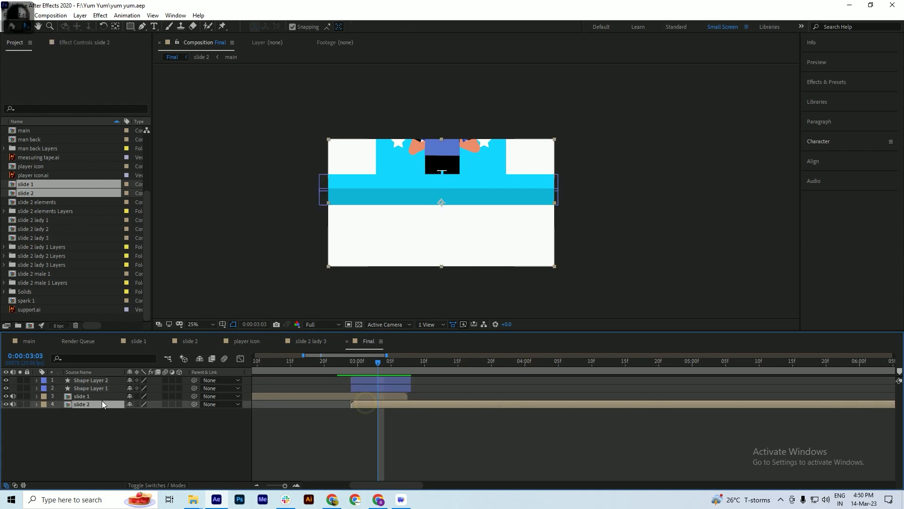
drag(88, 404, 95, 377)
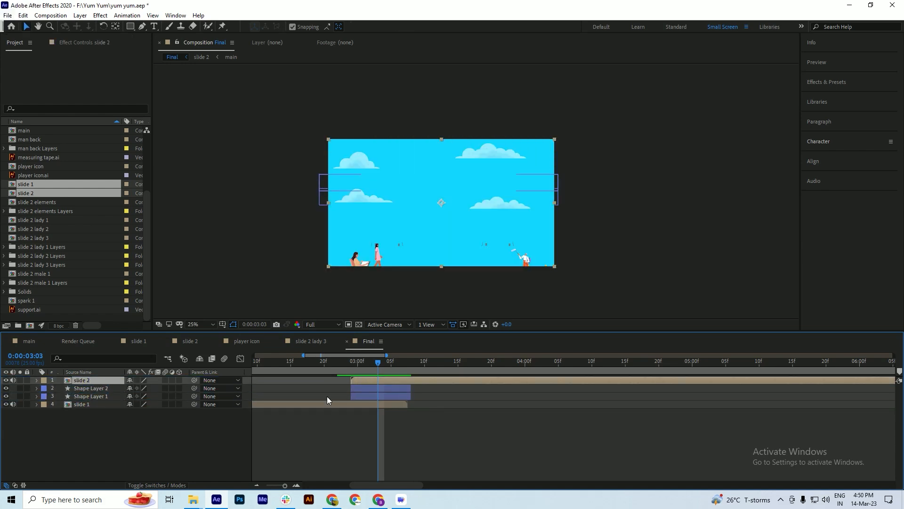
Step: Move the current time to 0:00:02:24 and search the effects for wipe
click(357, 371)
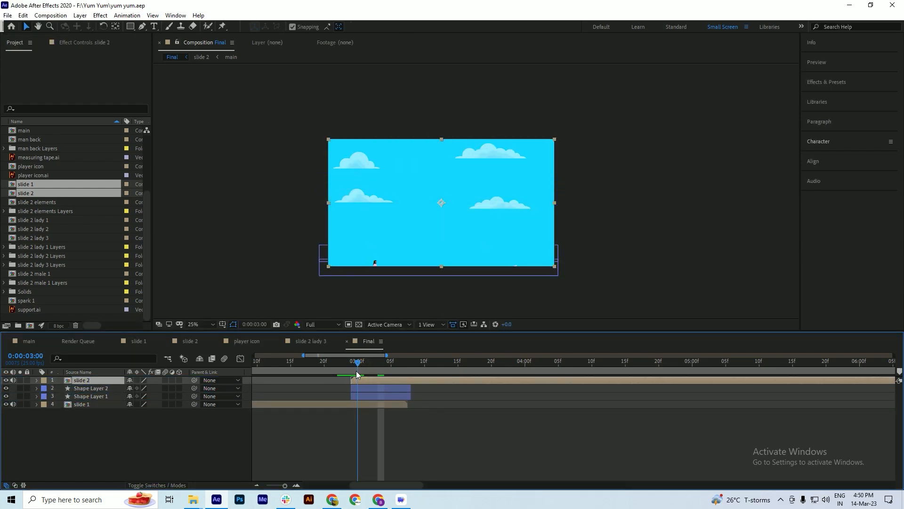
key(ctrl+Left)
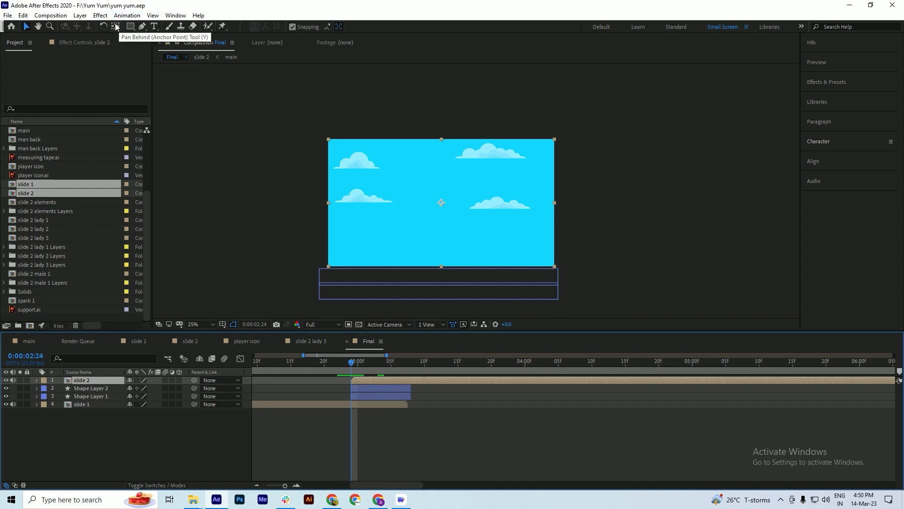
click(820, 82)
click(833, 98)
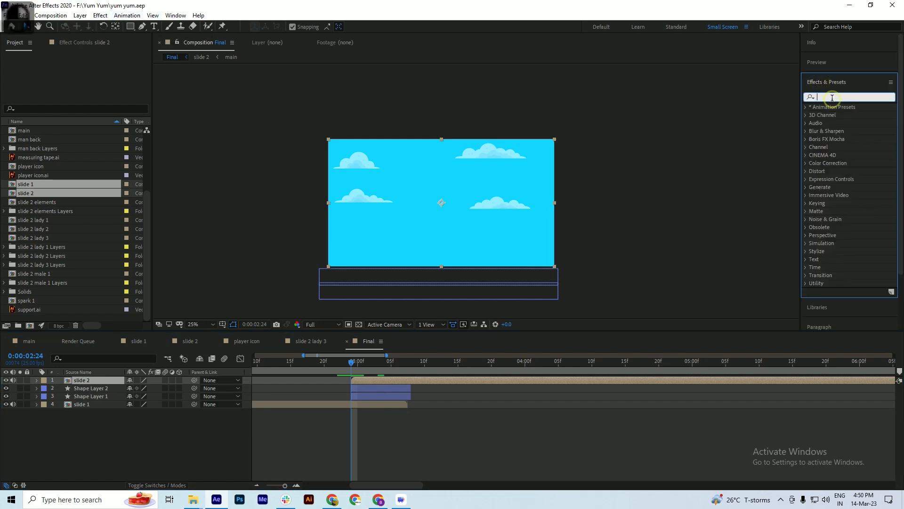
text(liner)
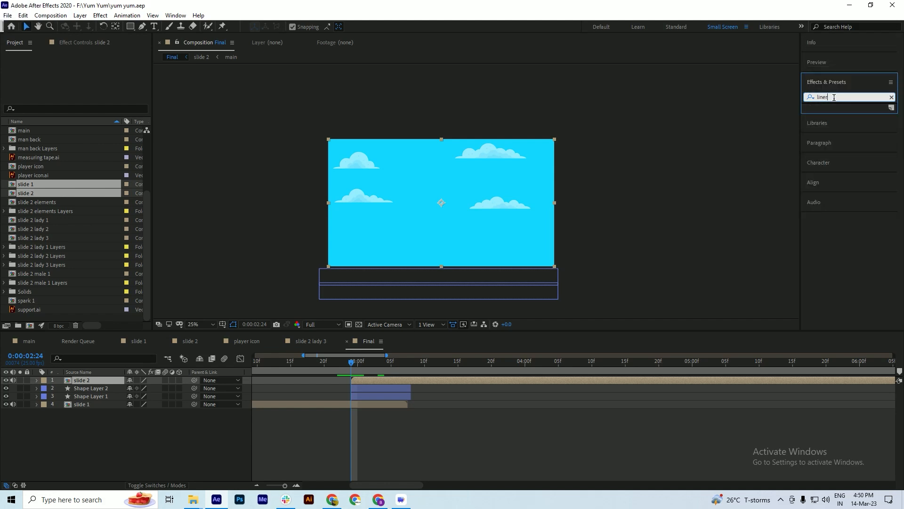
key(BackSpace)
key(BackSpace)
key(BackSpace)
key(BackSpace)
key(BackSpace)
key(BackSpace)
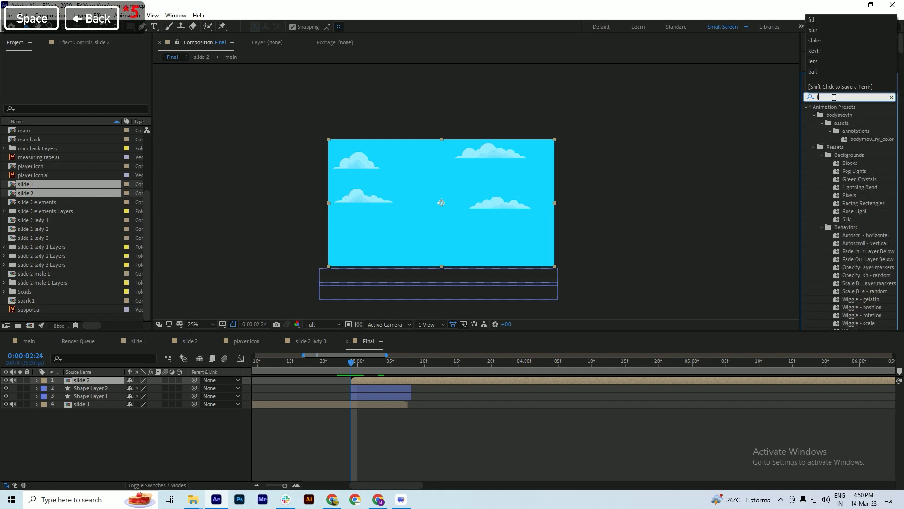
text(wipe)
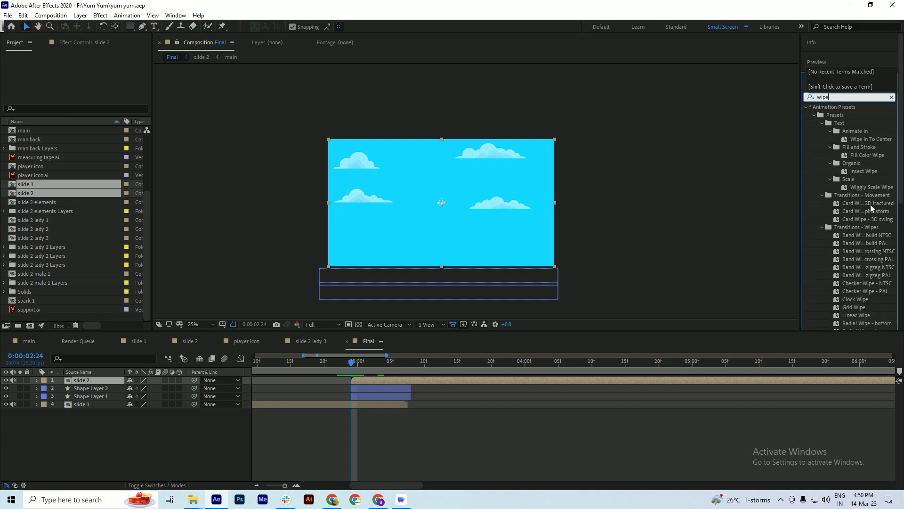
Step: Apply the Linear Wipe transition effect to slide 2
scroll(871, 204, down, 5)
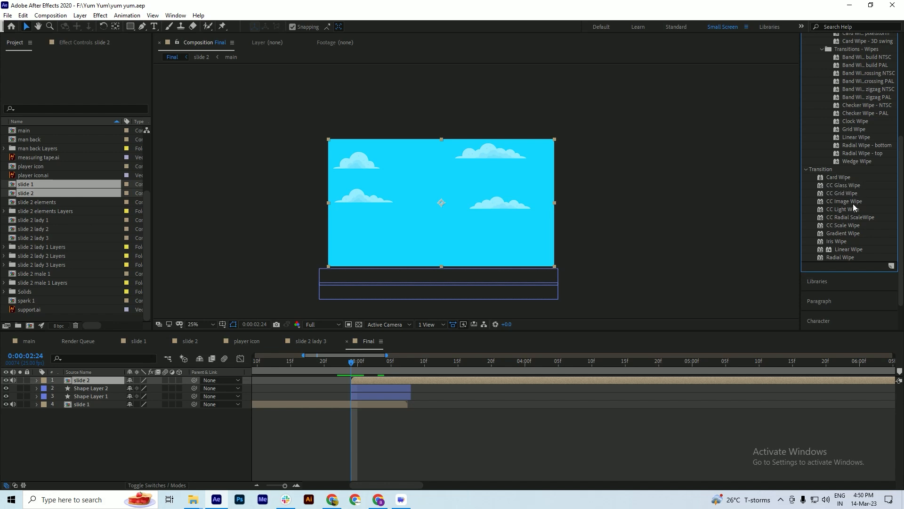
scroll(850, 236, down, 1)
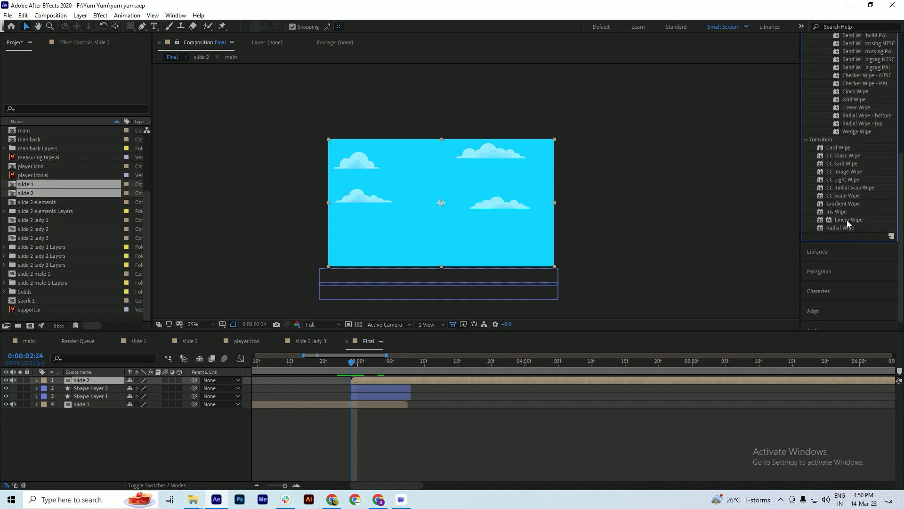
click(848, 219)
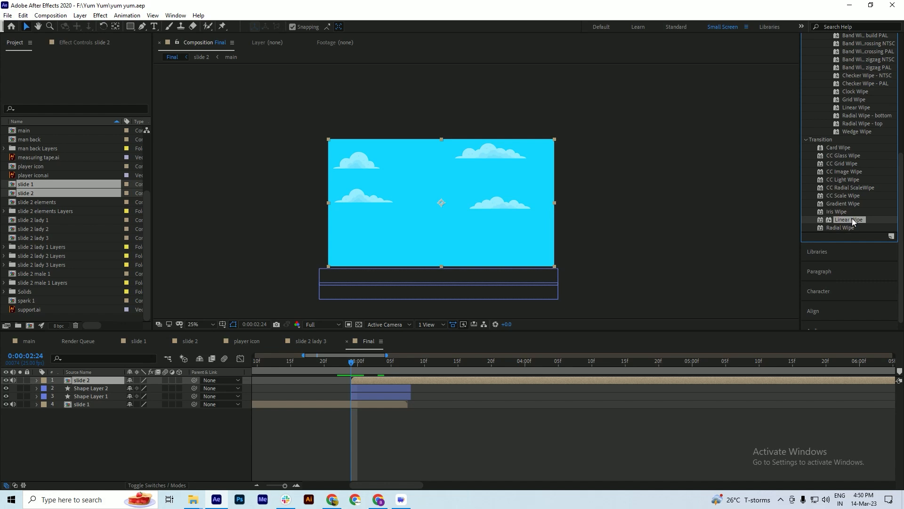
double_click(849, 220)
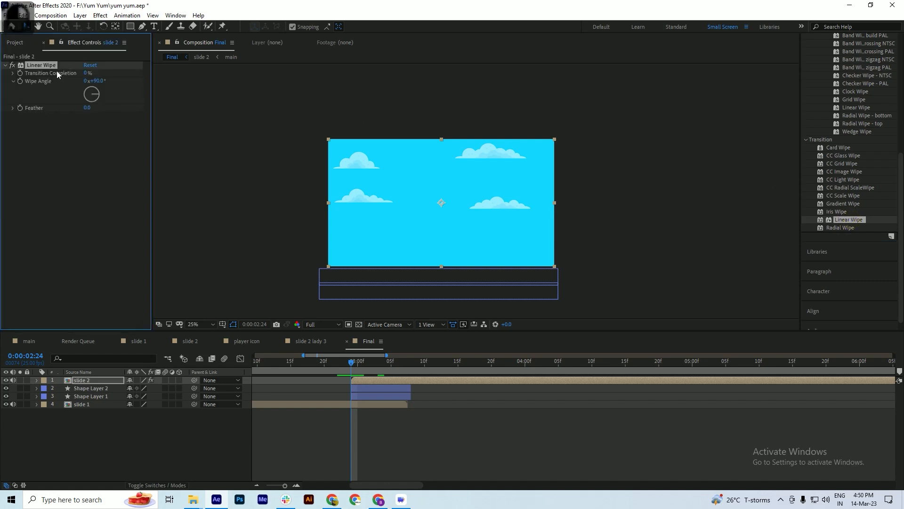
Step: Try slide 2's Linear Wipe with a partial Transition Completion and a Wipe Angle of 0°
drag(86, 74, 89, 93)
click(95, 81)
text(0)
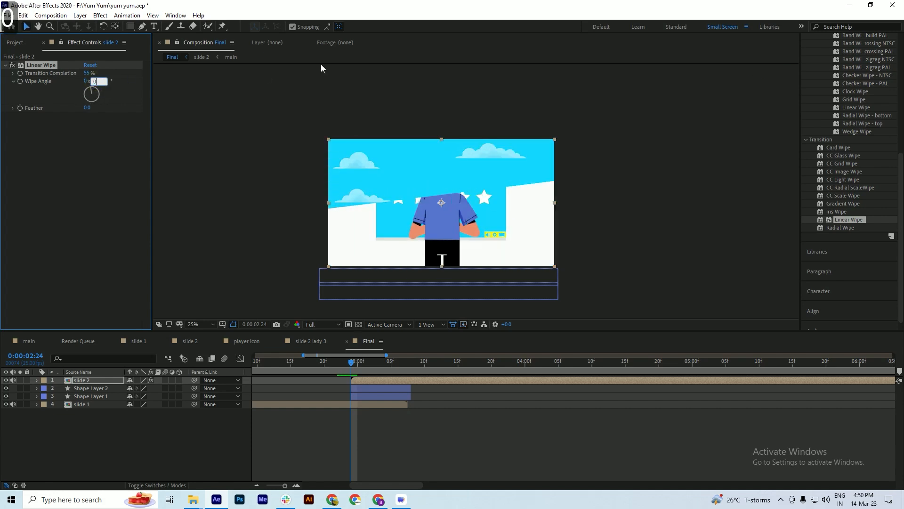
key(Return)
key(ctrl+s)
drag(91, 76, 93, 108)
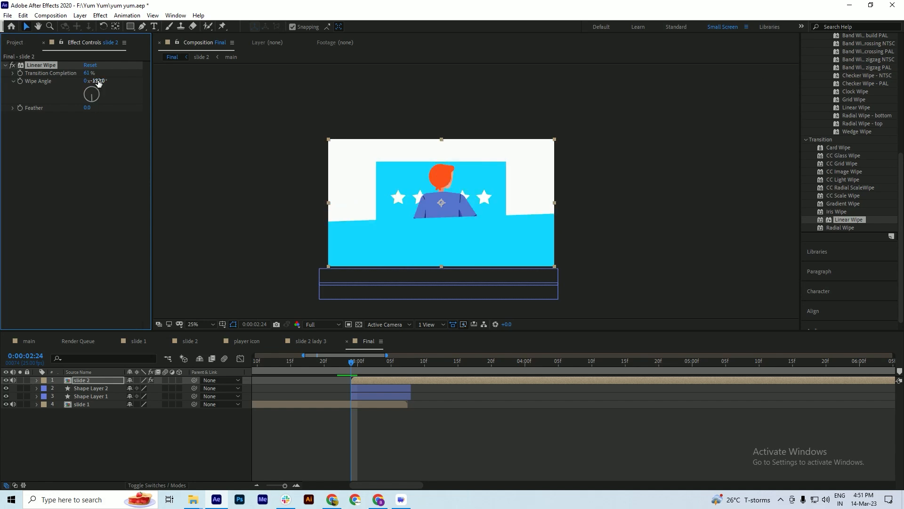
Step: Set the Wipe Angle of slide 2's Linear Wipe to 180° and save the project
click(97, 81)
text(180)
key(Return)
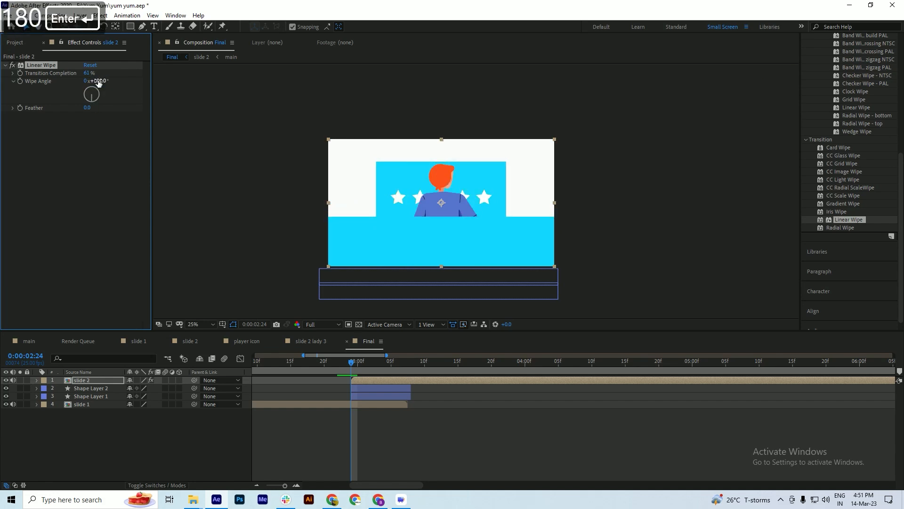
key(ctrl+s)
Step: Keyframe slide 2's Transition Completion at 100% at 0:00:02:24 and 0% at 0:00:03:07, and save the project
drag(88, 74, 123, 80)
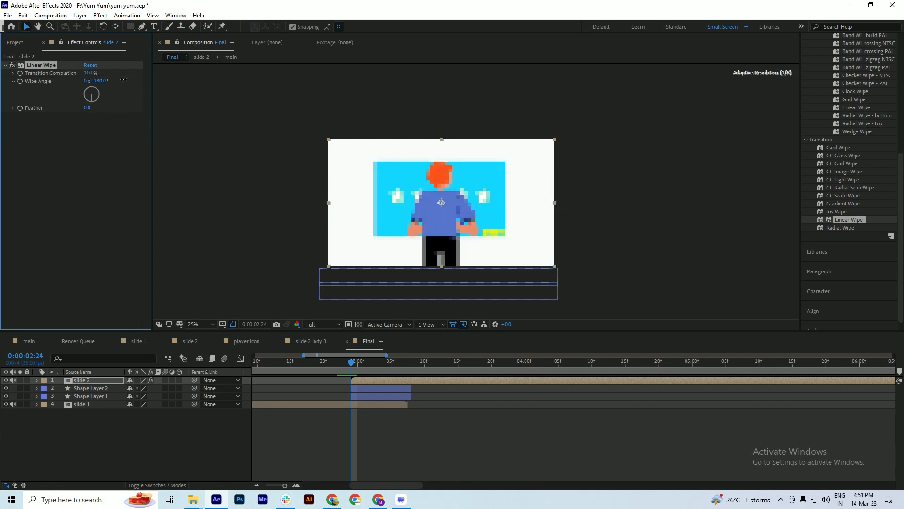
click(20, 73)
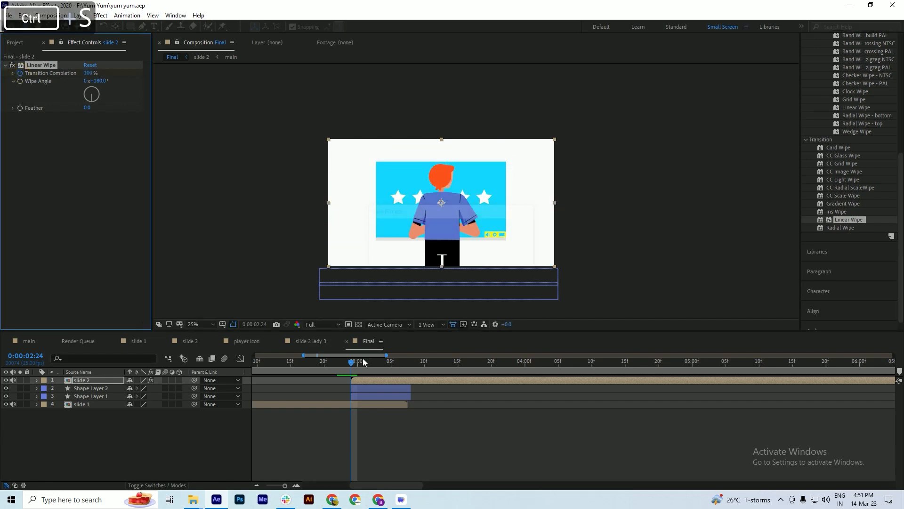
drag(354, 369, 405, 378)
drag(90, 73, 37, 73)
key(ctrl+s)
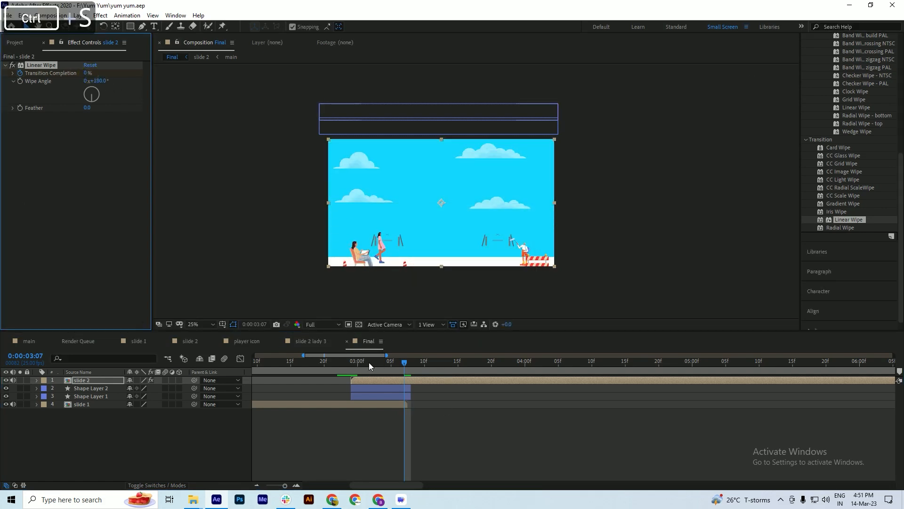
Step: Check the wipe against the bars at 0:00:03:03 and reveal the Scale of both shape layers
drag(369, 363, 375, 383)
click(372, 388)
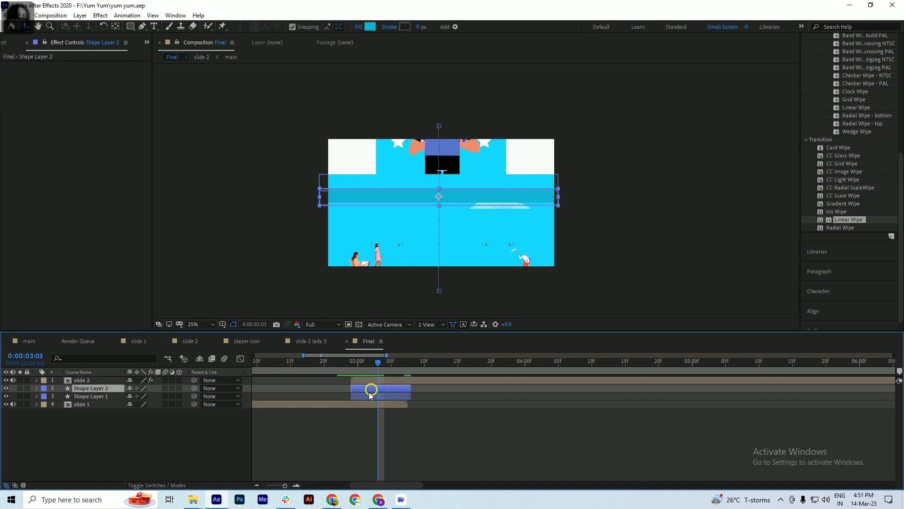
shift+click(365, 395)
key(s)
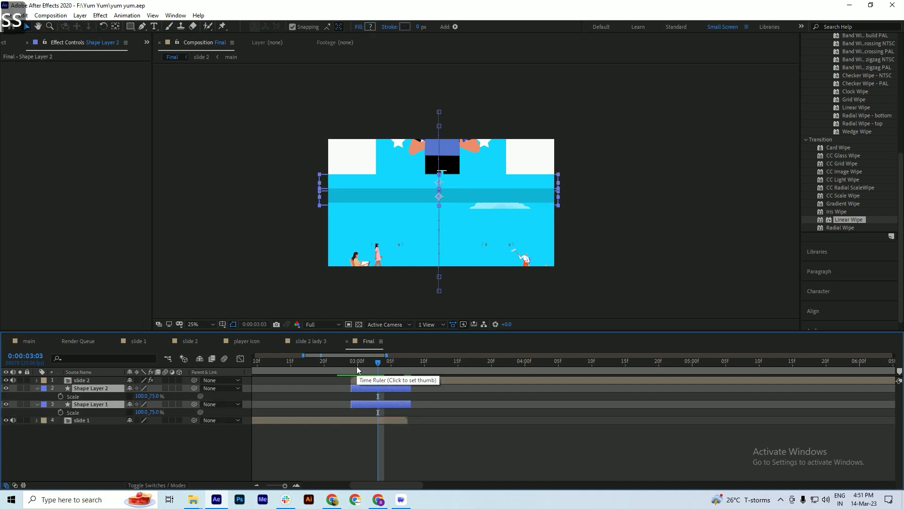
Step: Collapse the shape layers' Scale properties and move slide 2 below both shape layers, directly above slide 1
drag(357, 366, 364, 366)
key(s)
click(90, 380)
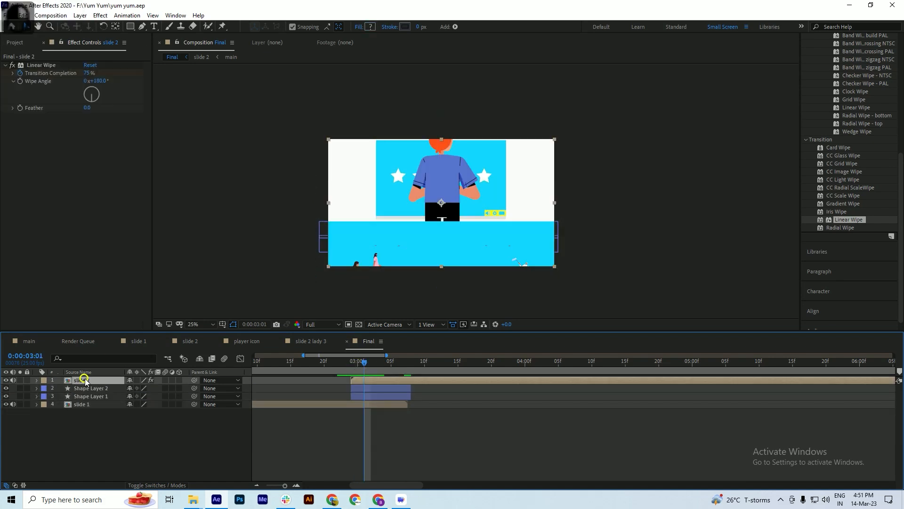
drag(91, 380, 92, 399)
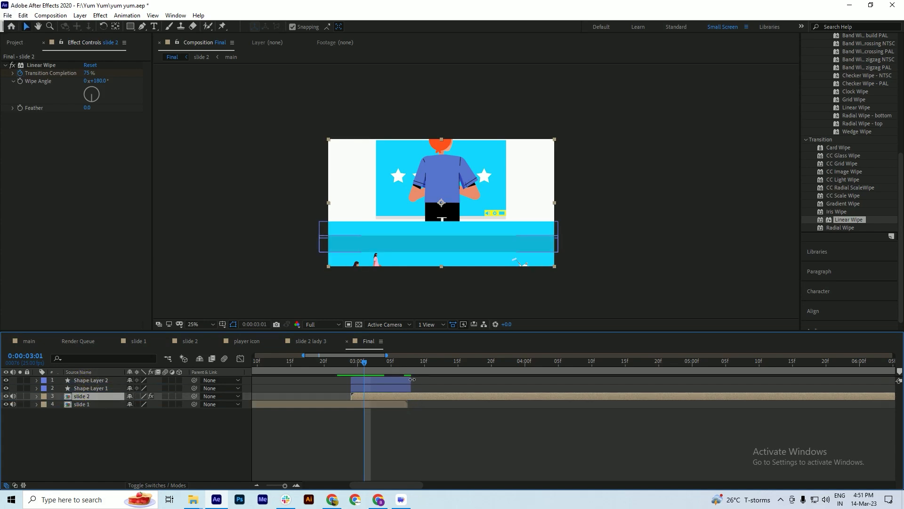
Step: Try an intermediate Transition Completion keyframe for slide 2 at 0:00:03:04 and check the wipe up to 0:00:03:06
drag(360, 367, 380, 371)
drag(88, 75, 85, 74)
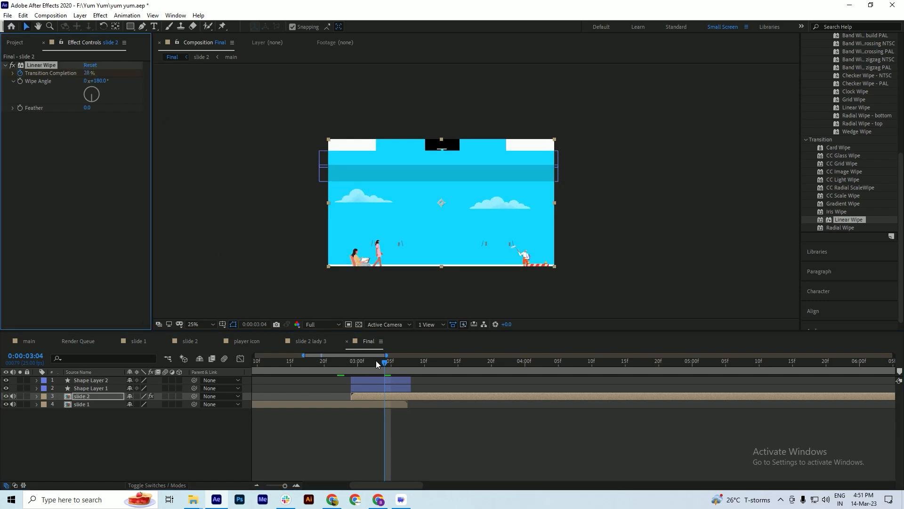
drag(387, 366, 399, 365)
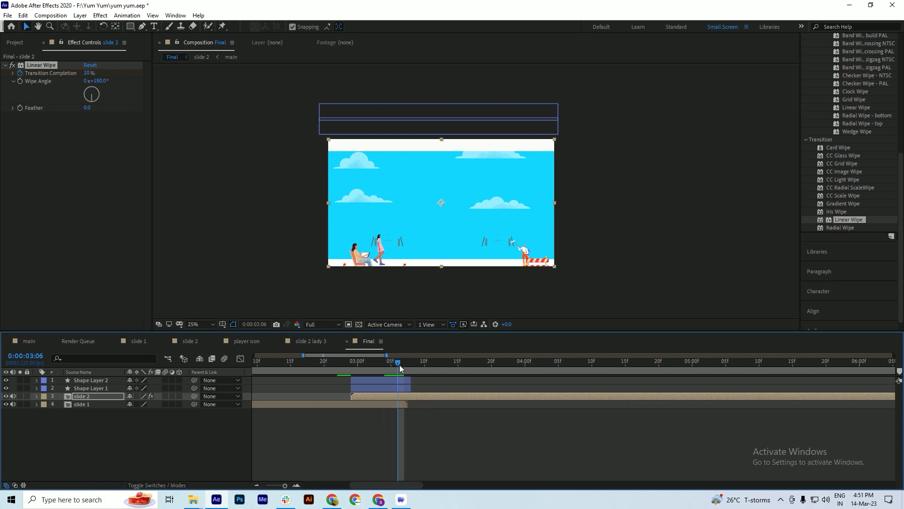
Step: Remove slide 2's intermediate wipe keyframe, move its final 0% keyframe to 0:00:03:06, and save the project
click(399, 366)
key(u)
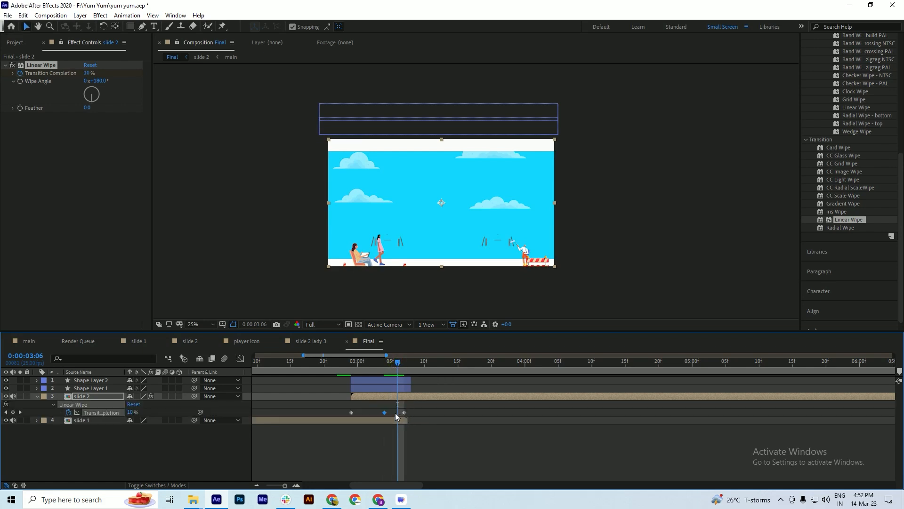
click(384, 413)
drag(385, 413, 403, 413)
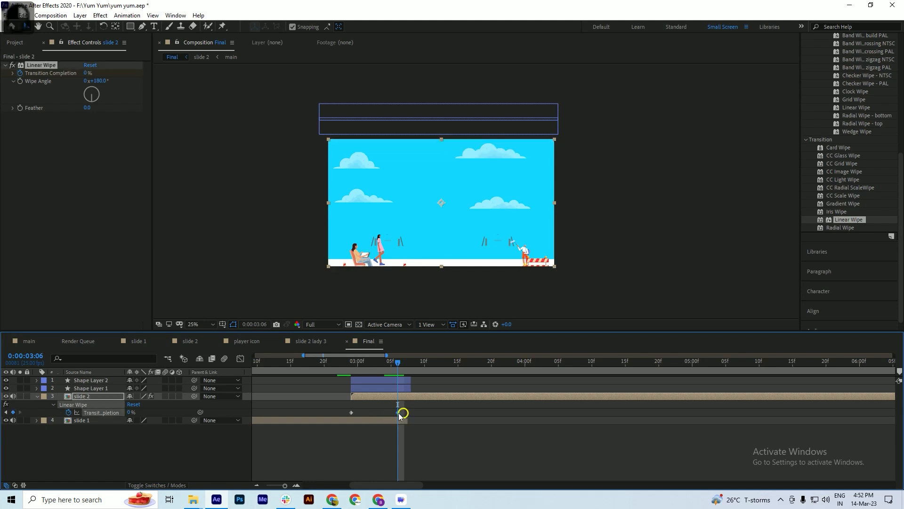
key(ctrl+s)
Step: Preview the finished transition from 0:00:02:19 into slide 2 and save the project
drag(398, 362, 363, 369)
key(space)
click(376, 366)
key(space)
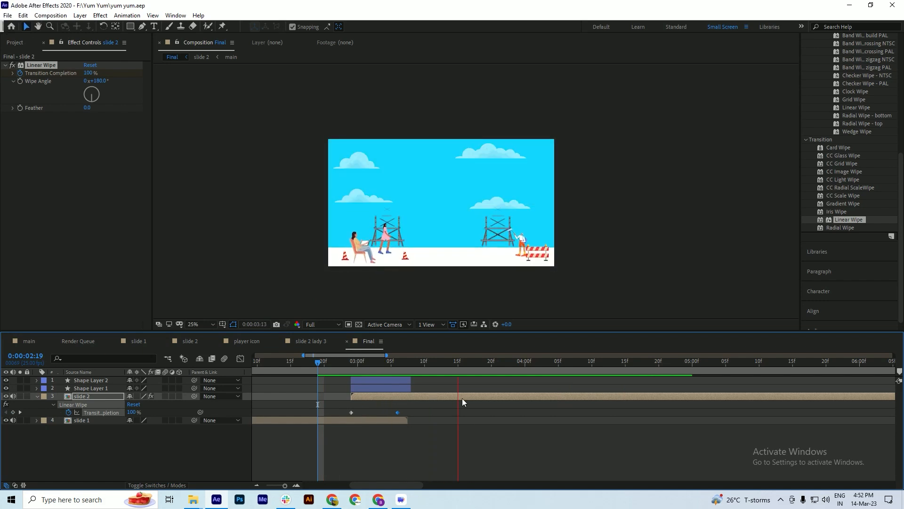
key(ctrl+s)
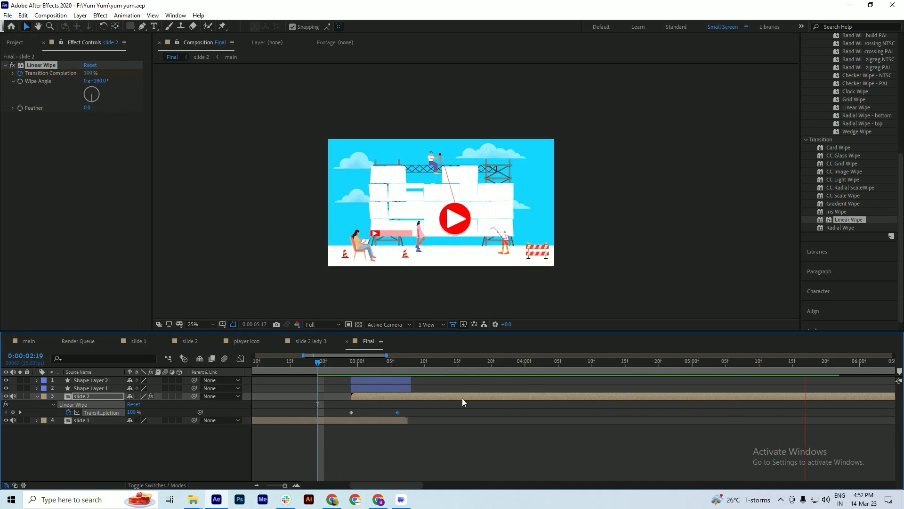
key(ctrl+s)
Step: Open the slide 2 composition and collapse the expanded properties of all its layers
scroll(582, 404, down, 3)
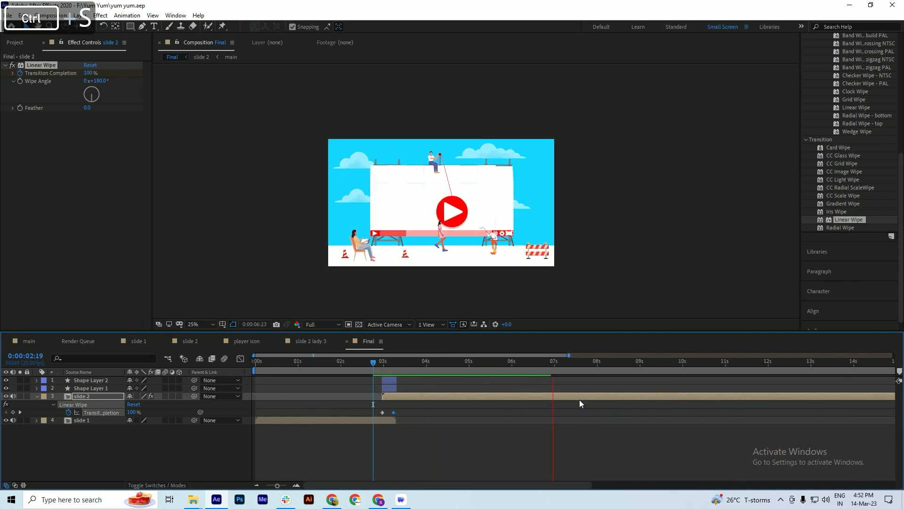
double_click(580, 394)
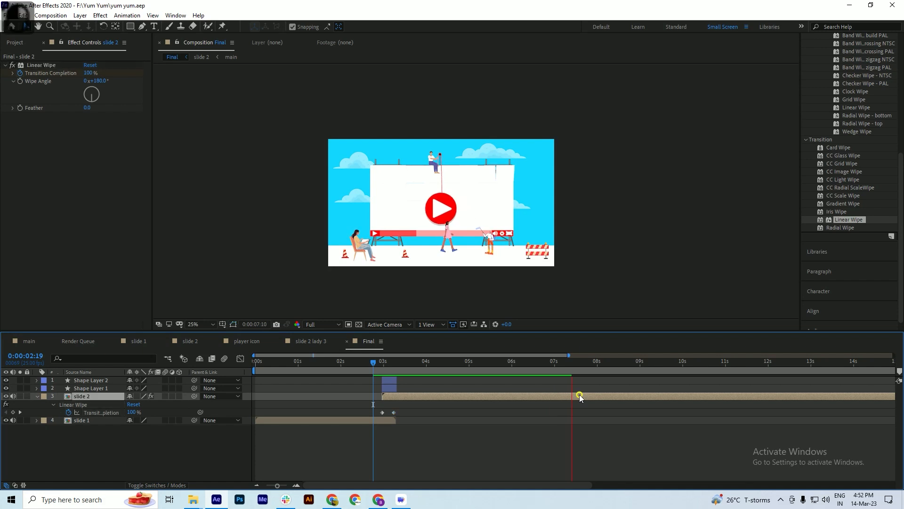
click(366, 360)
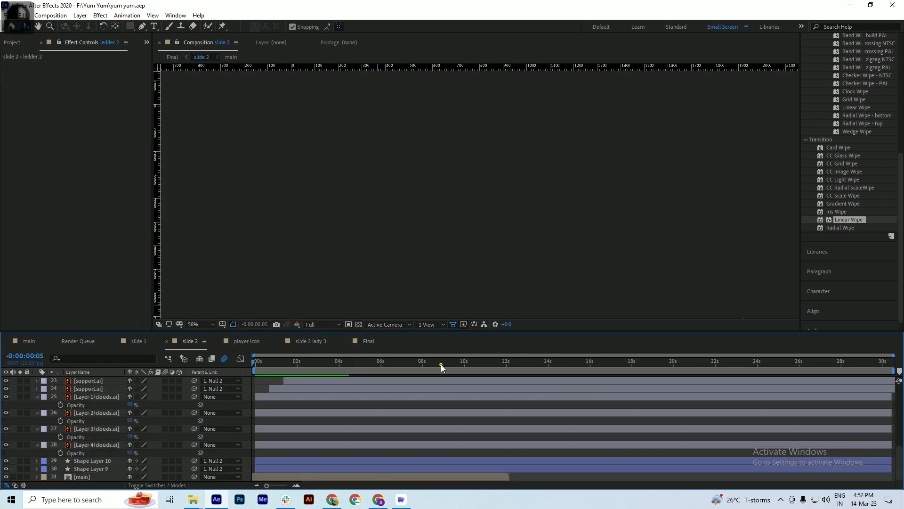
click(441, 362)
click(484, 362)
key(ctrl+a)
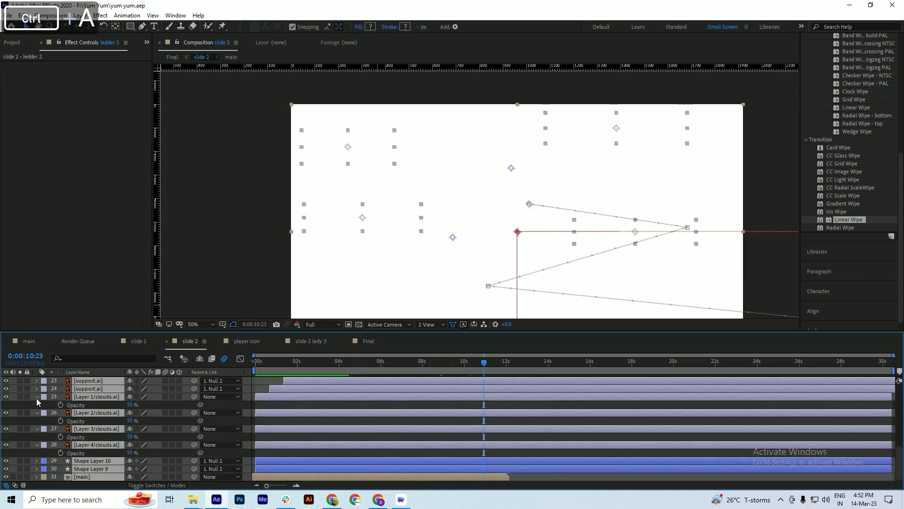
click(37, 397)
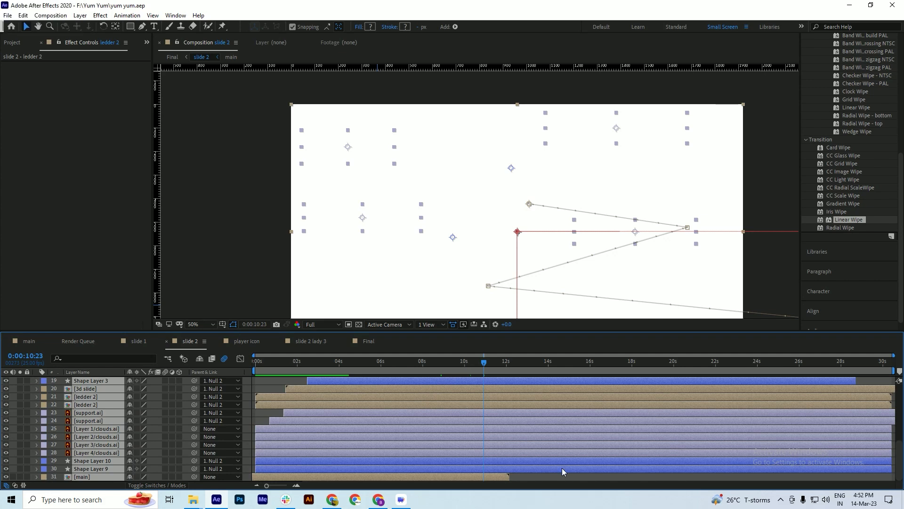
click(546, 476)
Step: Set the slide 2 composition's preview resolution to Quarter
drag(484, 361, 446, 364)
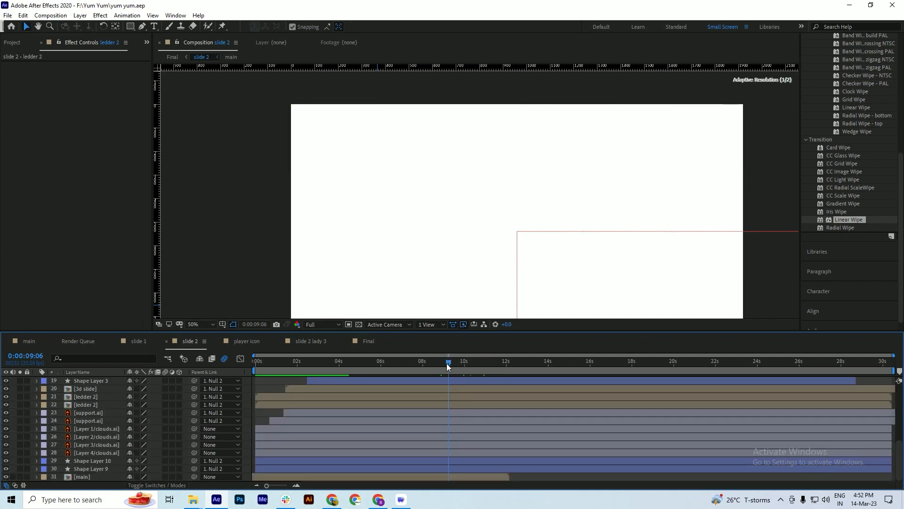
click(318, 323)
click(322, 378)
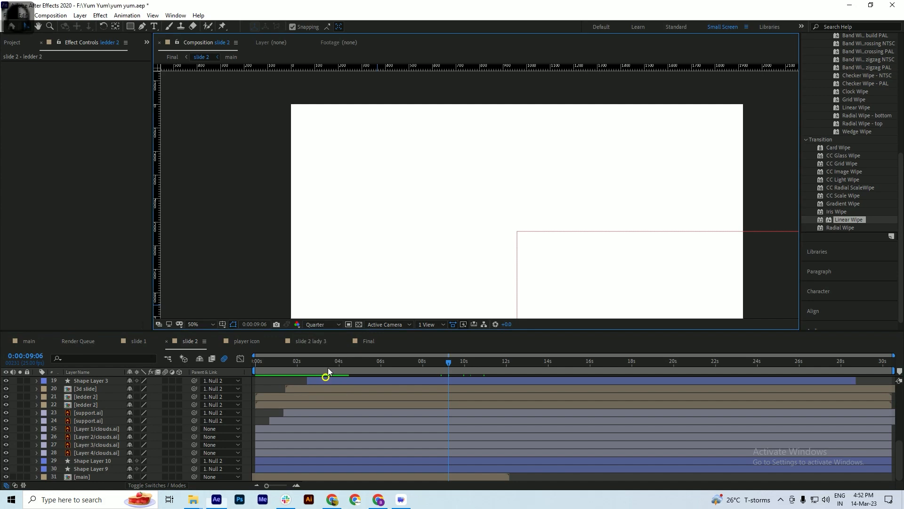
Step: End slide 2's work area at 0:00:07:07 and trim the composition to the work area
scroll(389, 168, down, 2)
mouse_move(424, 365)
mouse_down()
mouse_move(381, 366)
mouse_move(408, 368)
mouse_up()
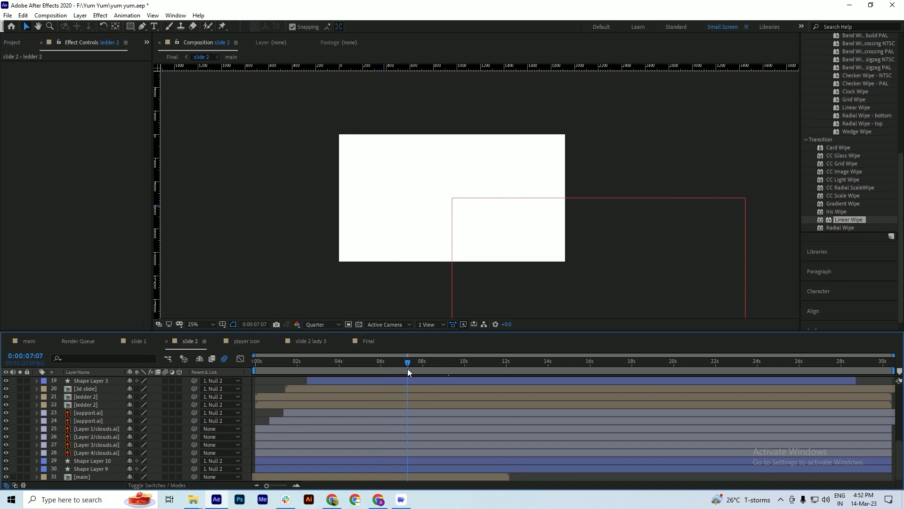
right_click(391, 371)
click(430, 397)
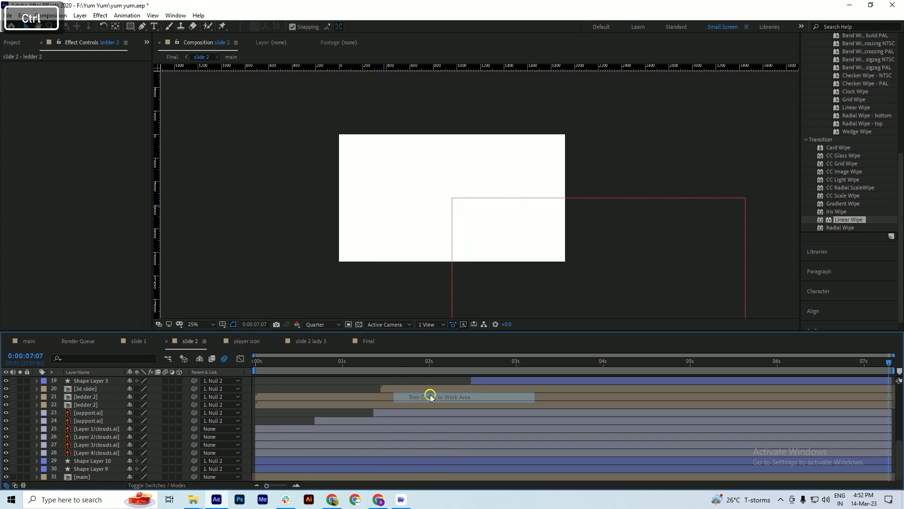
Step: Save the project, return to the Final composition and preview its playback
key(ctrl+s)
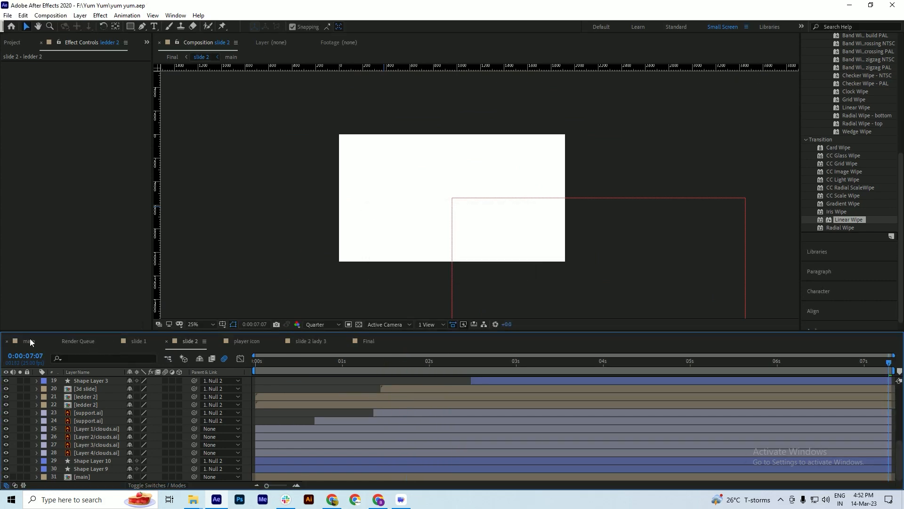
click(366, 341)
key(ctrl+s)
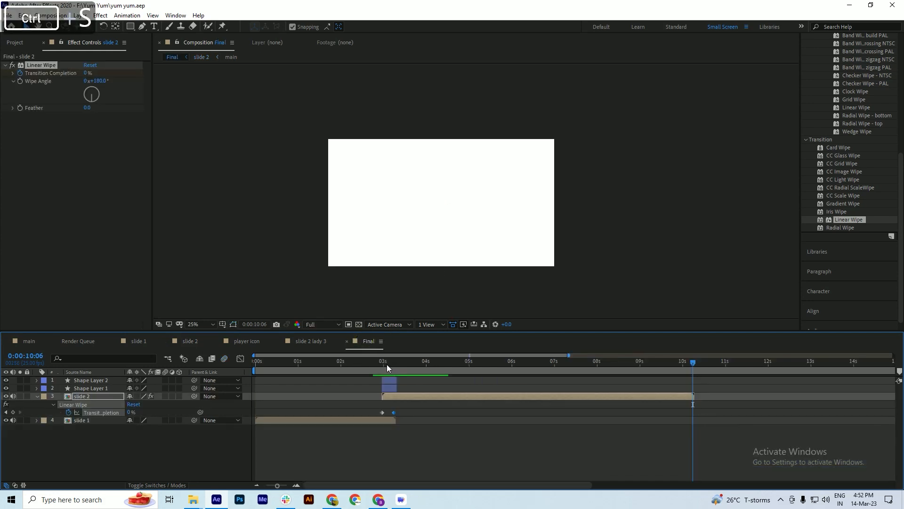
click(383, 366)
key(space)
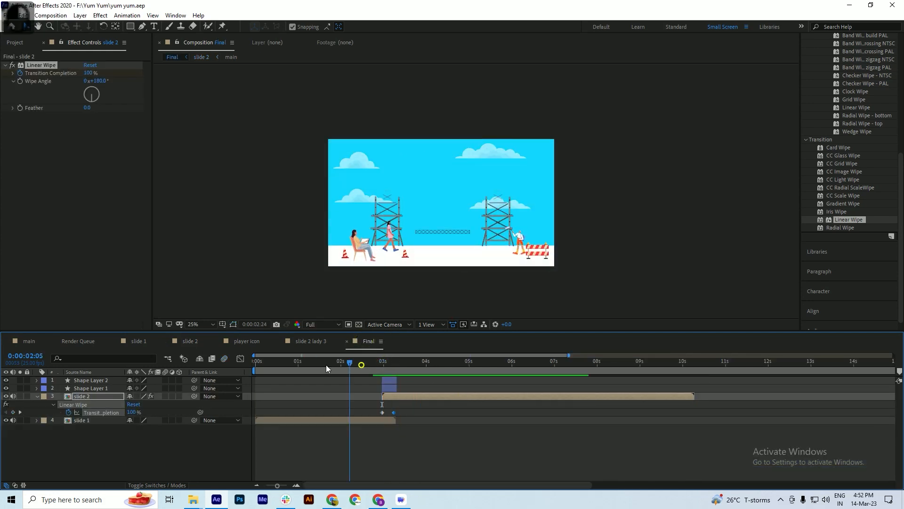
key(space)
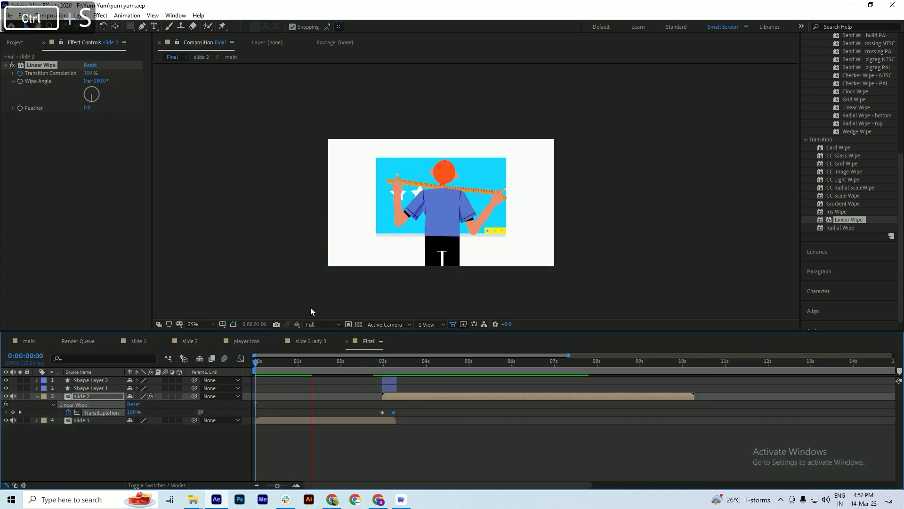
Step: Set the Final composition's preview resolution to Quarter, preview it from the start and save the project
click(322, 324)
click(323, 375)
drag(319, 366, 255, 367)
key(space)
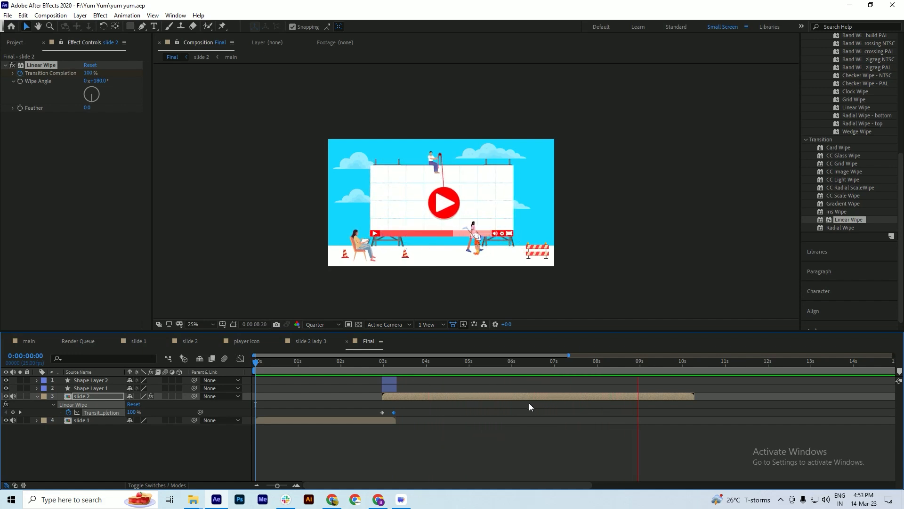
drag(394, 360, 422, 366)
key(ctrl+s)
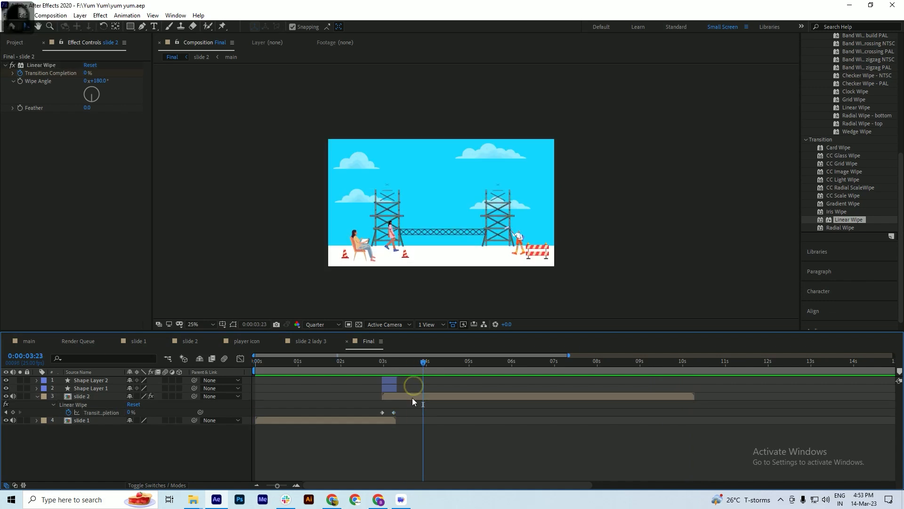
Step: Open the slide 2 composition and reveal the keyframes of the player icon and rope layers
double_click(414, 396)
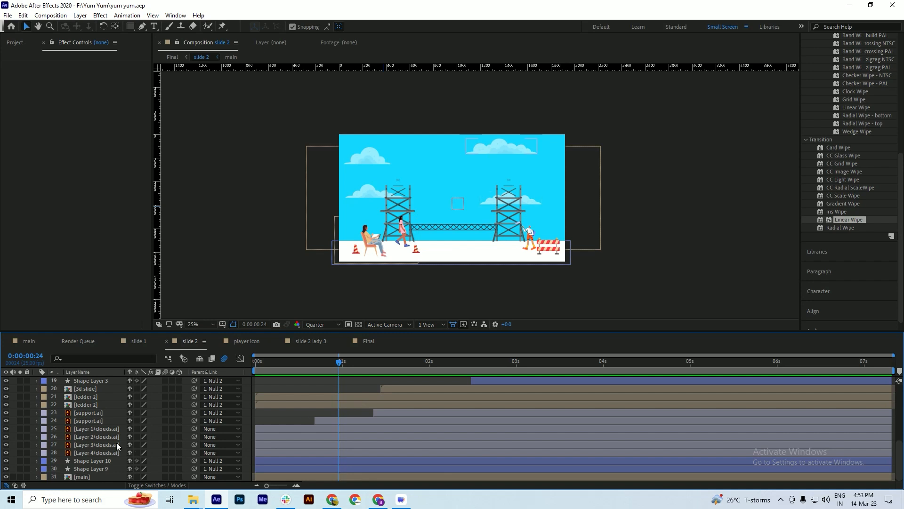
click(88, 451)
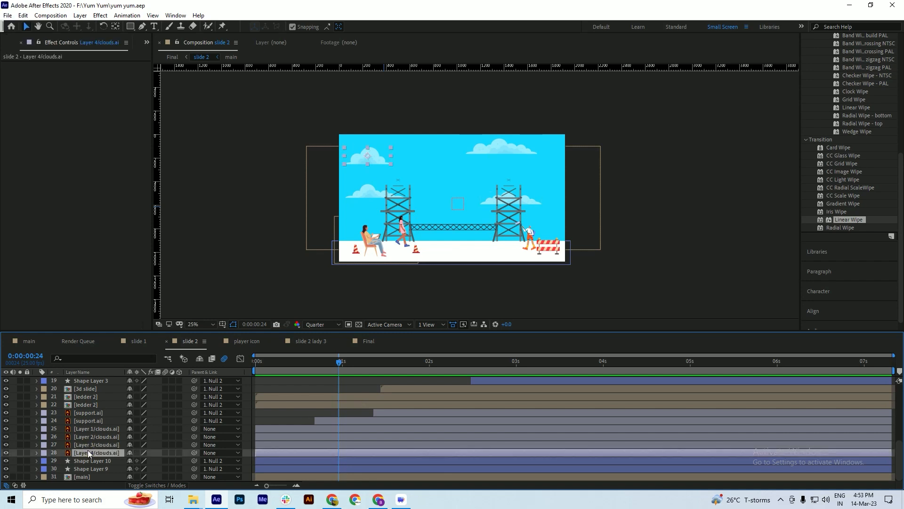
scroll(89, 445, up, 3)
scroll(89, 444, up, 3)
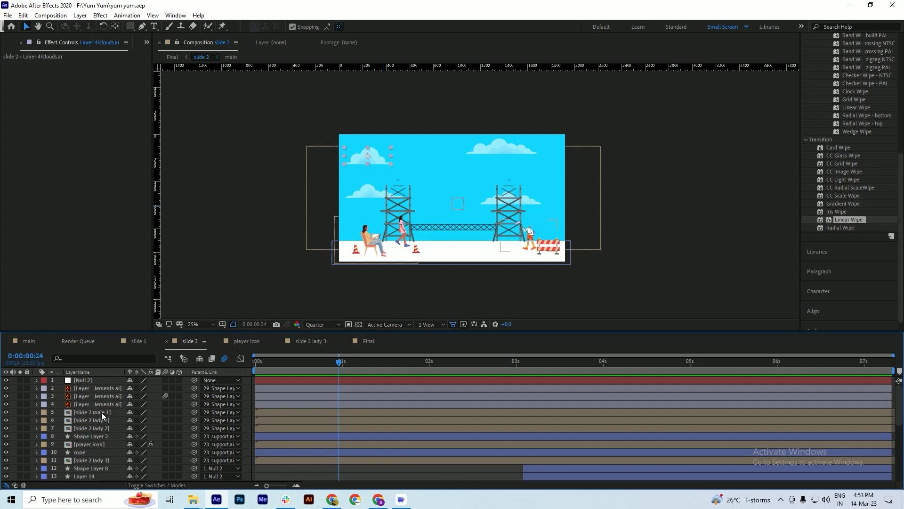
click(95, 442)
key(u)
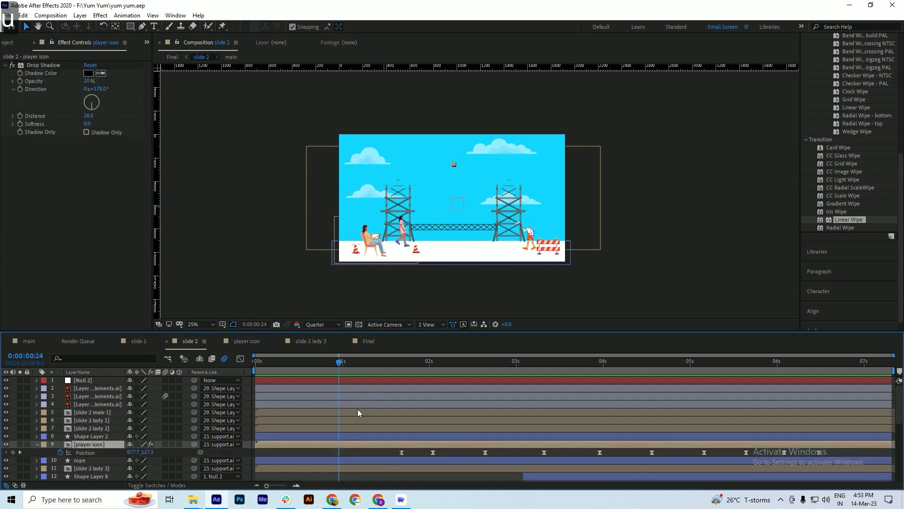
scroll(360, 411, down, 1)
click(398, 368)
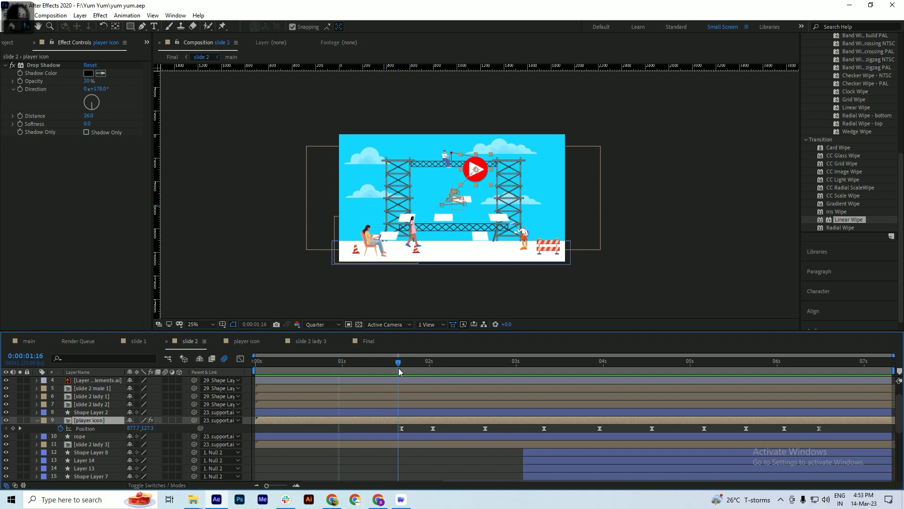
scroll(408, 431, down, 2)
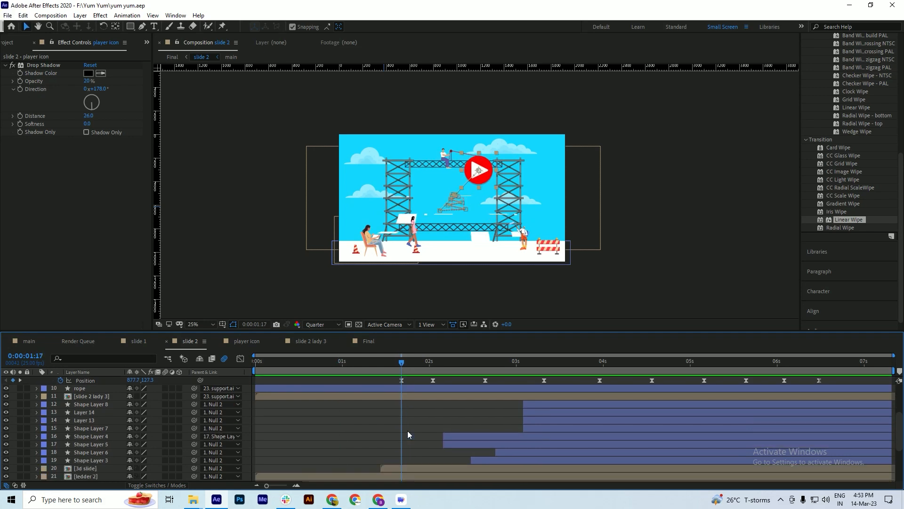
click(405, 388)
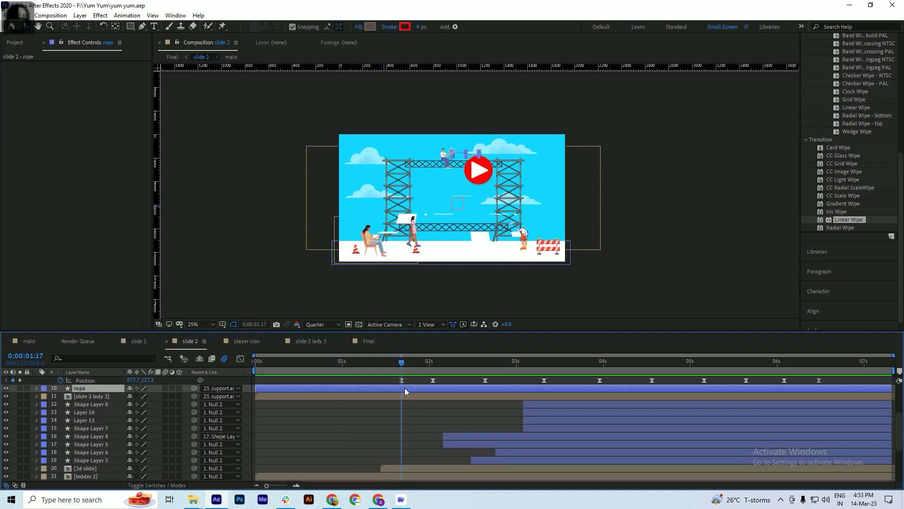
key(u)
Step: Move the first player icon Position and rope Path keyframes to 0:00:01:09 and preview from 0:00:00:23
scroll(407, 386, up, 2)
drag(406, 426, 375, 442)
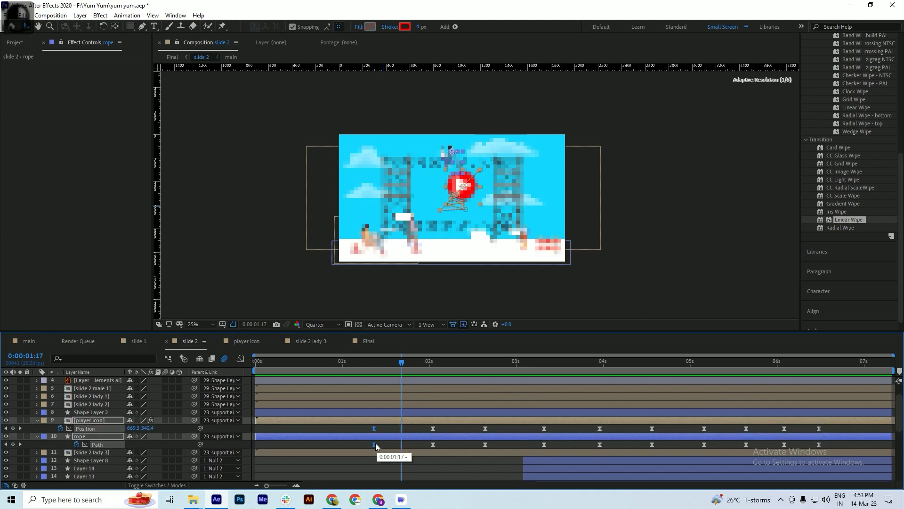
drag(383, 372, 372, 369)
key(space)
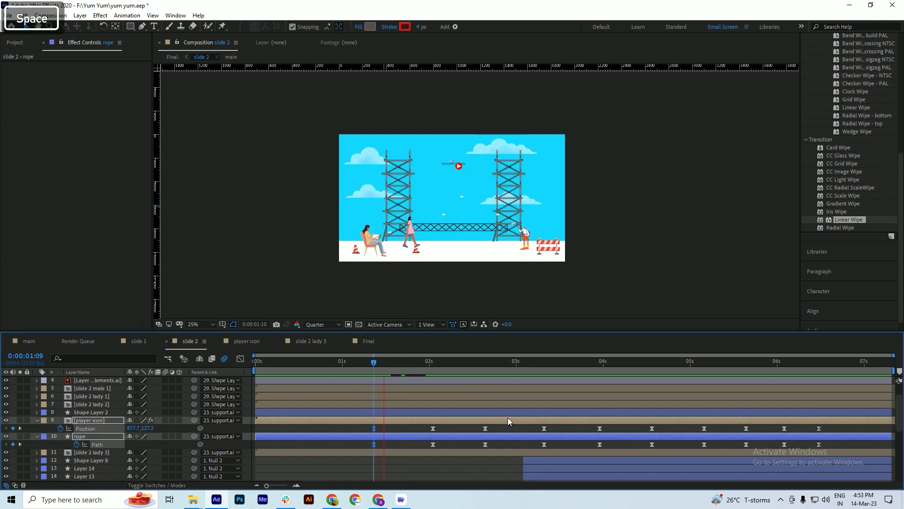
drag(392, 368, 336, 370)
key(space)
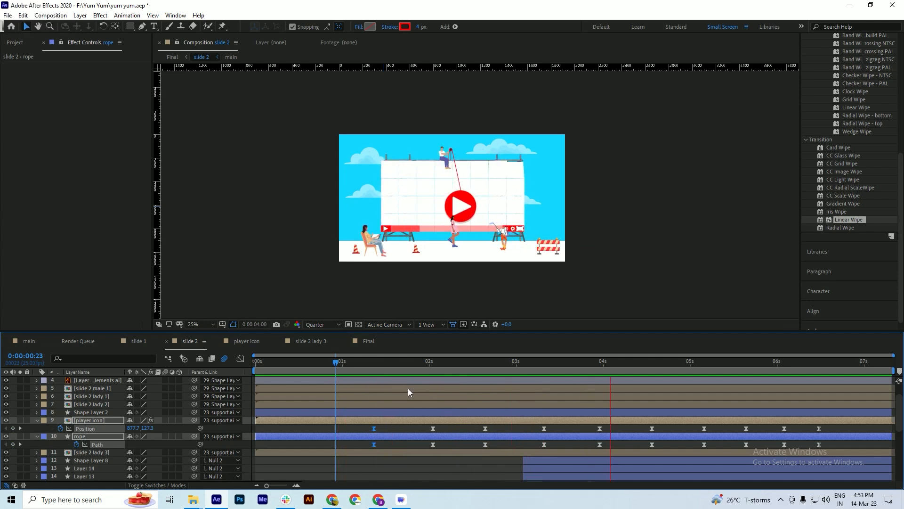
Step: Stop the preview, collapse the expanded properties of all slide 2 layers and save the project
key(space)
key(ctrl+a)
click(36, 418)
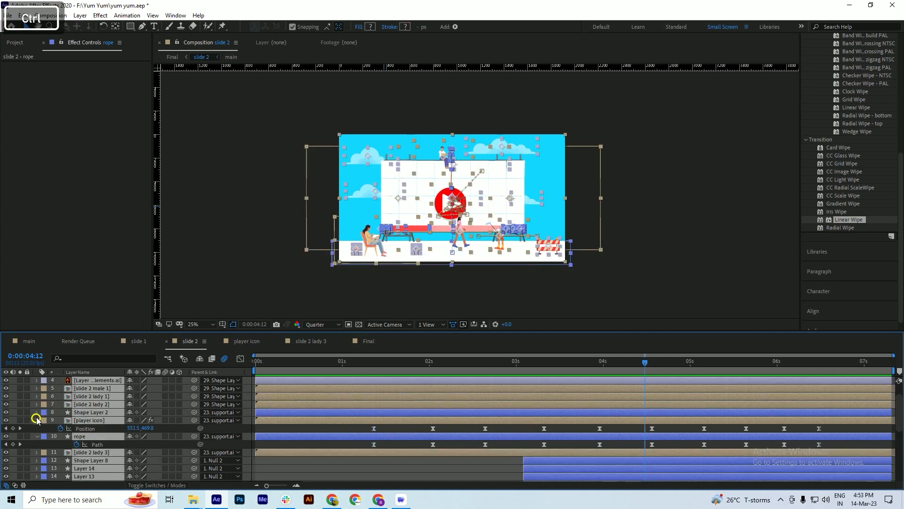
key(ctrl+s)
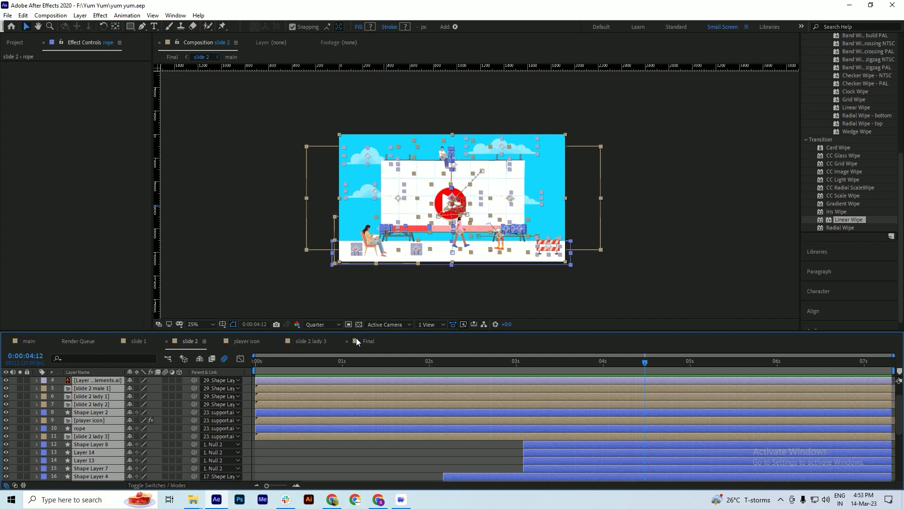
Step: Preview the Final composition from 0:00:03:02, collapse the slide 2 layer's properties and save the project
click(356, 341)
click(368, 363)
key(space)
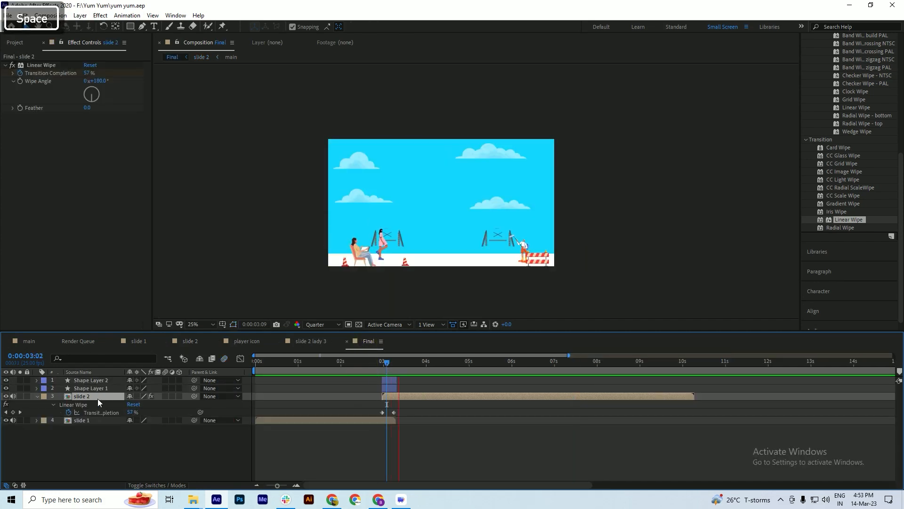
click(37, 396)
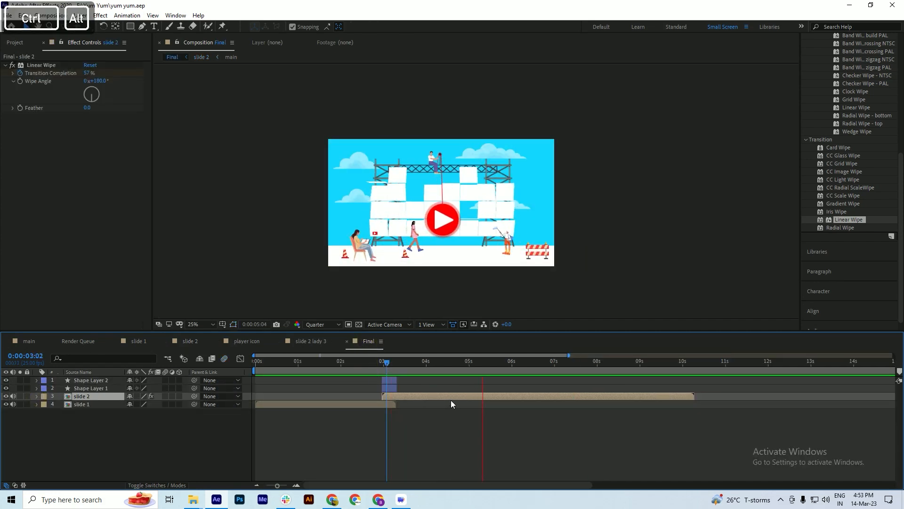
scroll(451, 403, down, 2)
key(ctrl+s)
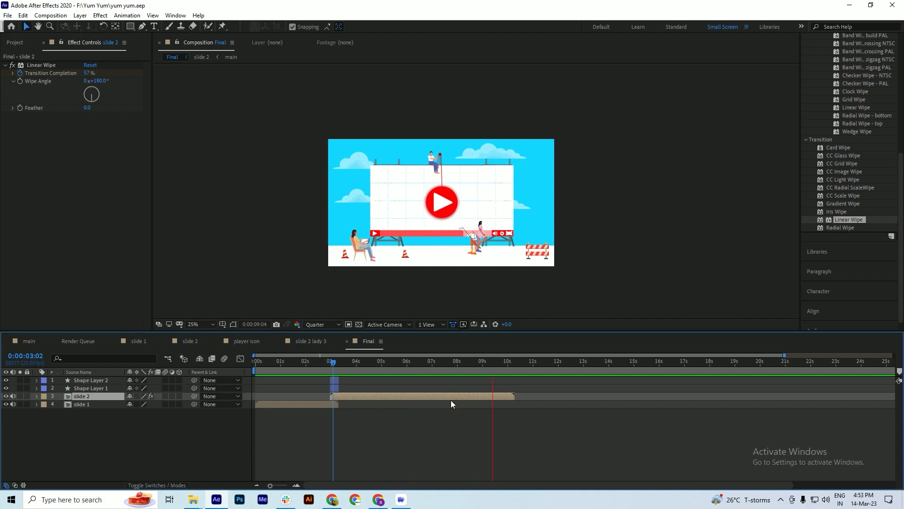
Step: Stop playback, move the current time to 0:00:09:24 near slide 2's end and save the project
key(space)
drag(482, 364, 507, 370)
key(ctrl+s)
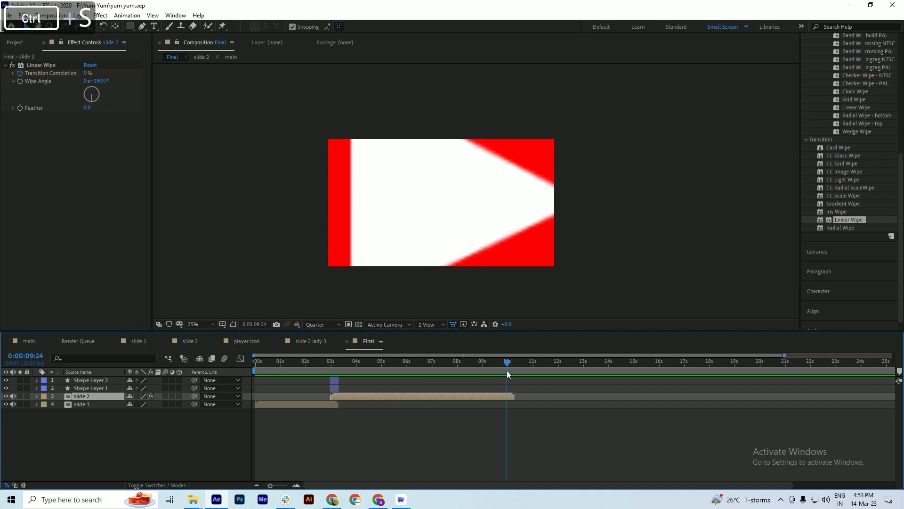